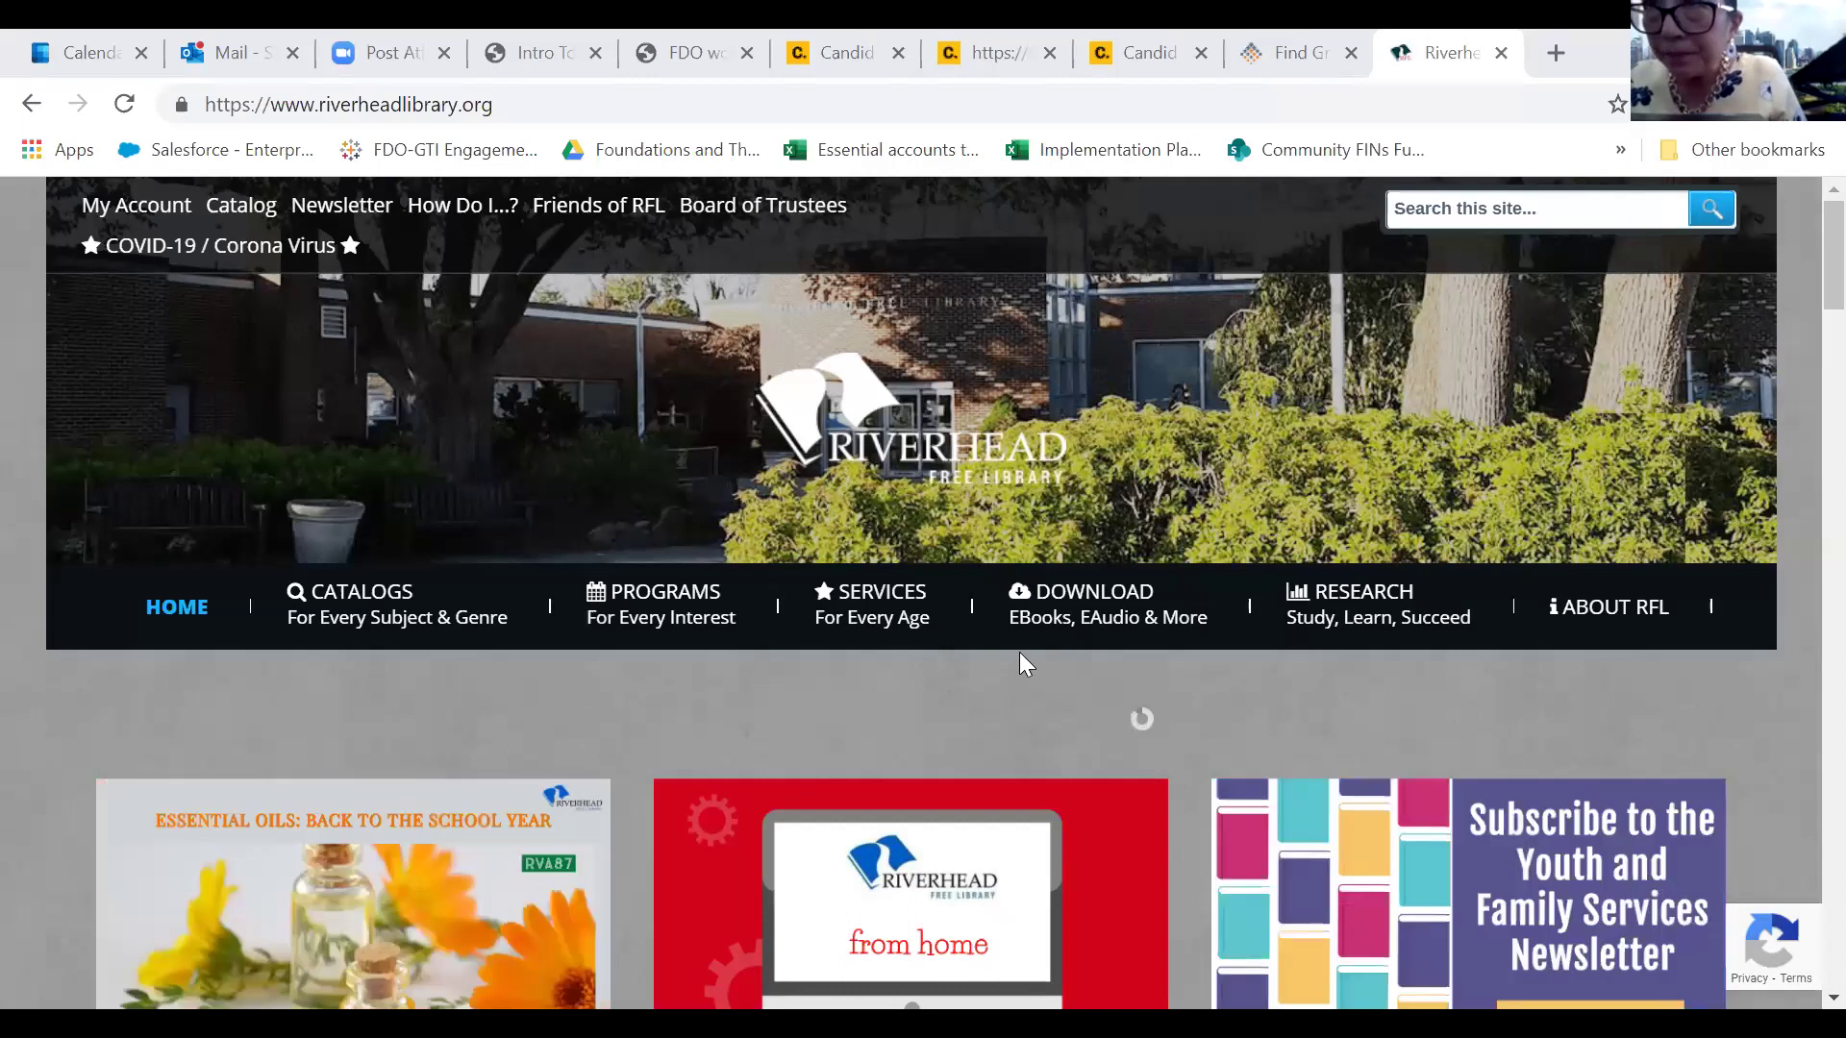
Open the library's Foundation Center (At-Home) page under Adult & Information Services and follow its Foundation Center from Home link
{"action": "scroll", "coordinate": [1021, 664], "scroll_direction": "down", "scroll_amount": 2}
{"action": "mouse_move", "coordinate": [894, 466]}
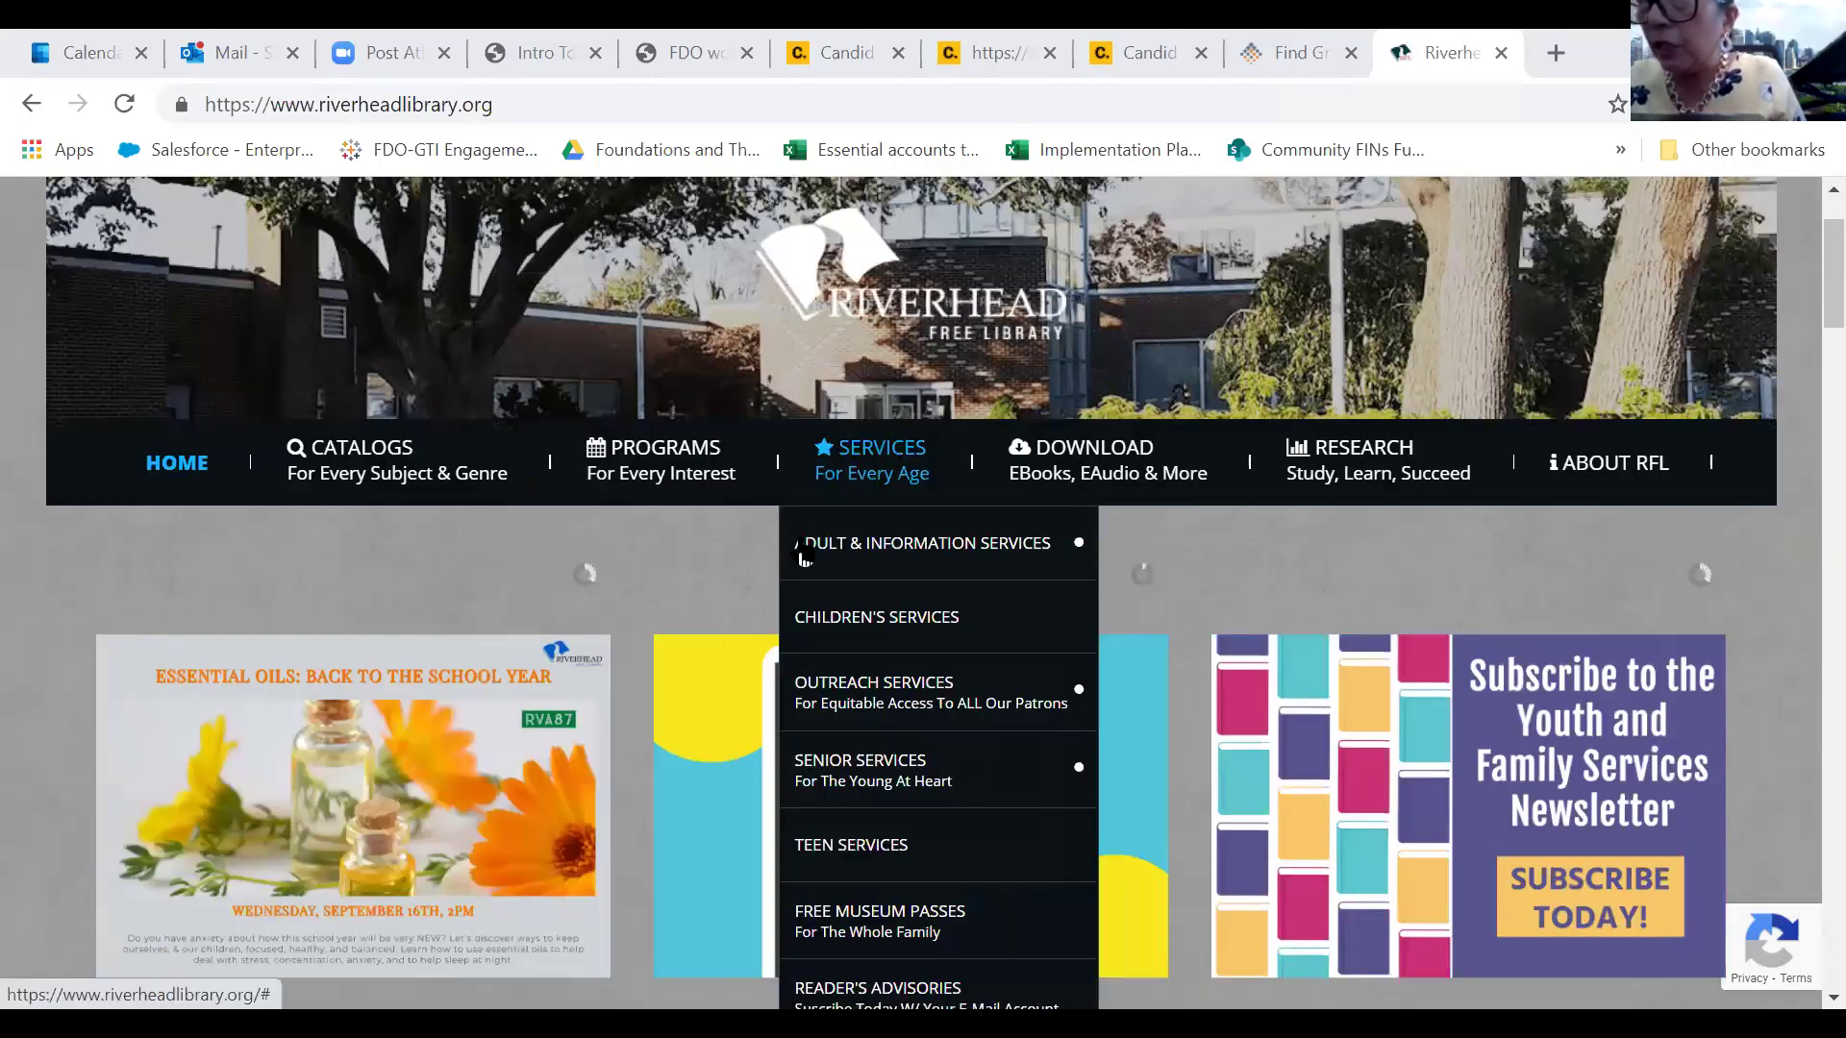
{"action": "mouse_move", "coordinate": [841, 565]}
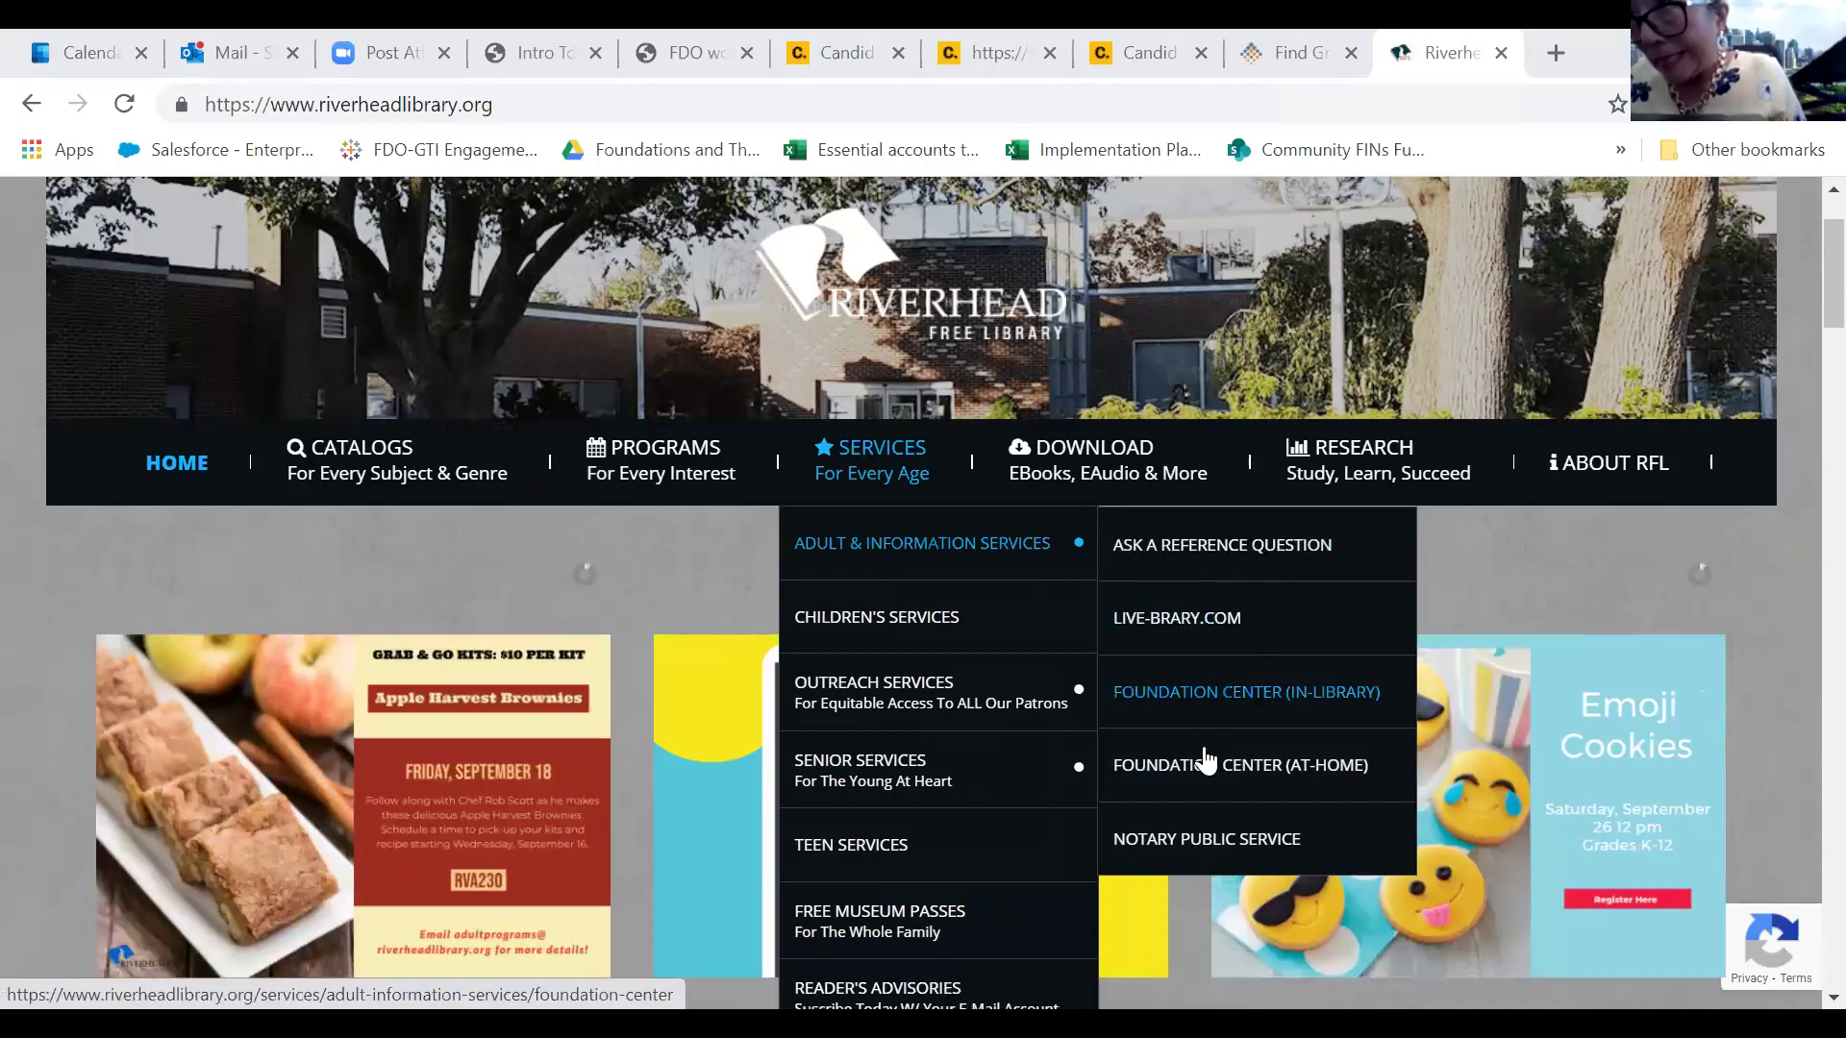
{"action": "left_click", "coordinate": [1252, 780]}
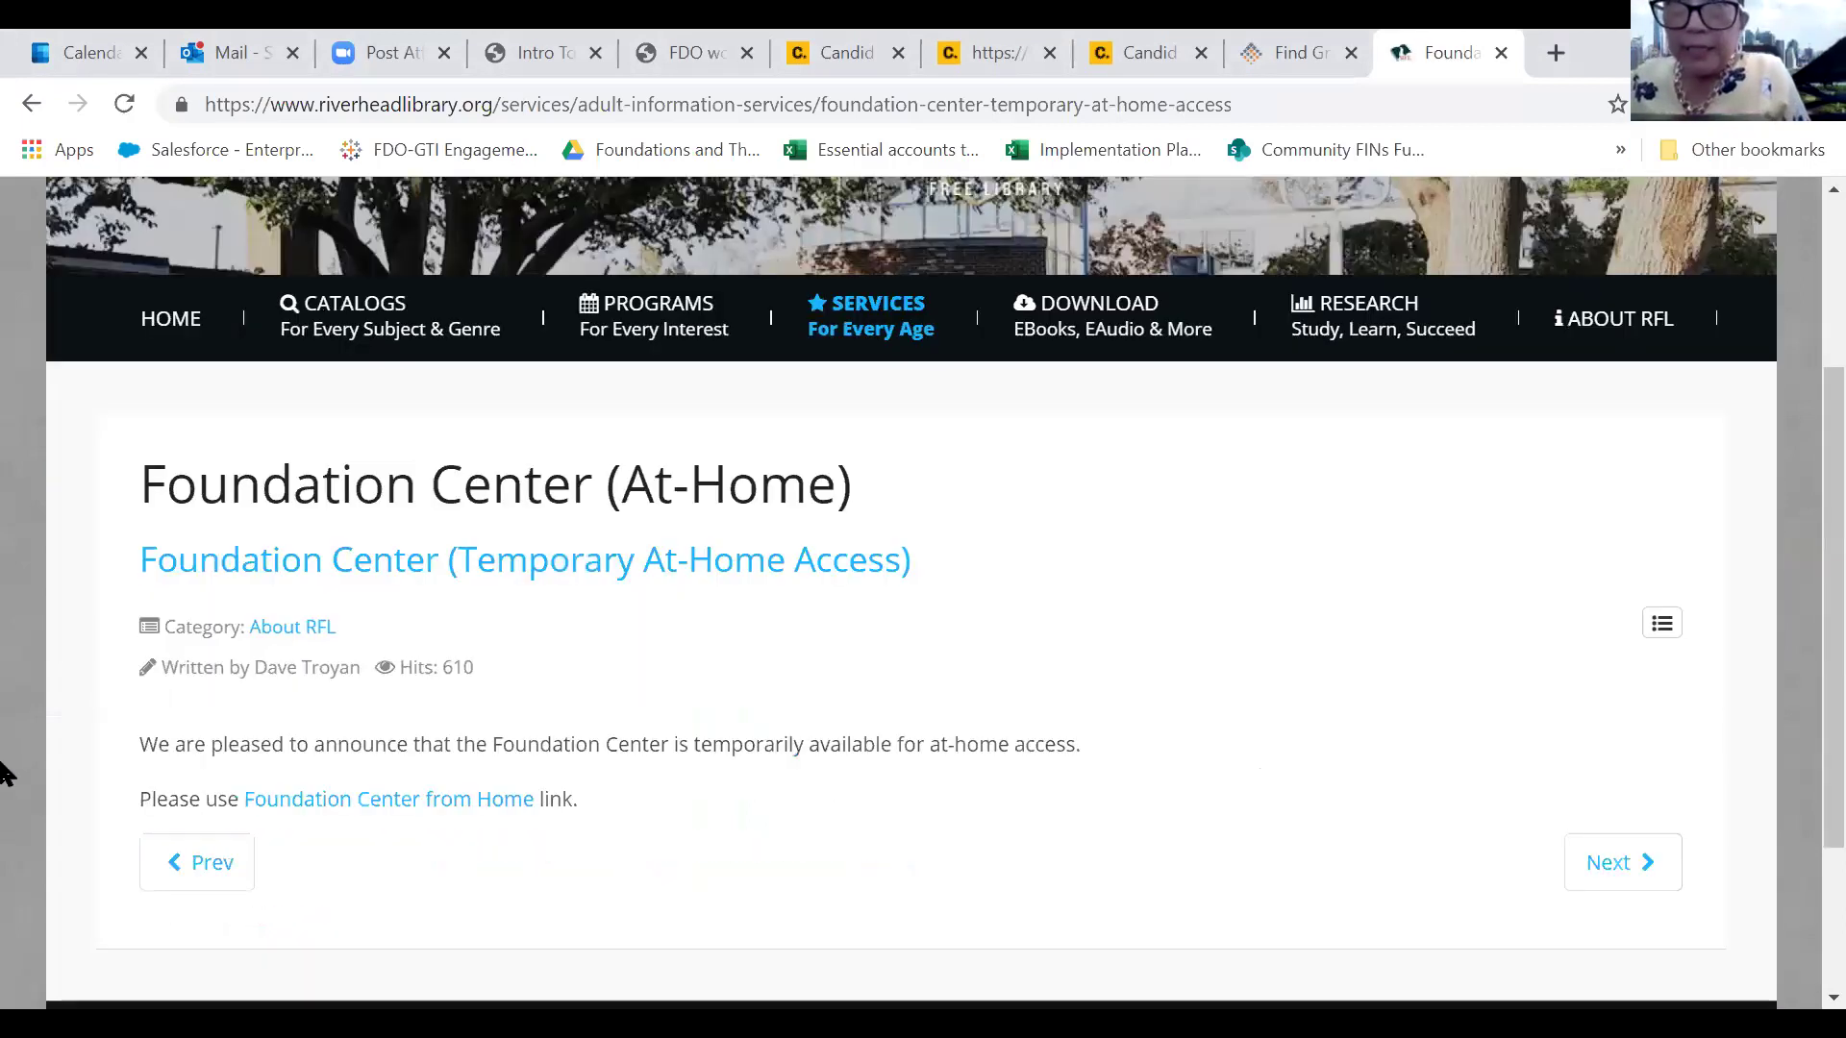
{"action": "scroll", "coordinate": [680, 231], "scroll_direction": "down", "scroll_amount": 1}
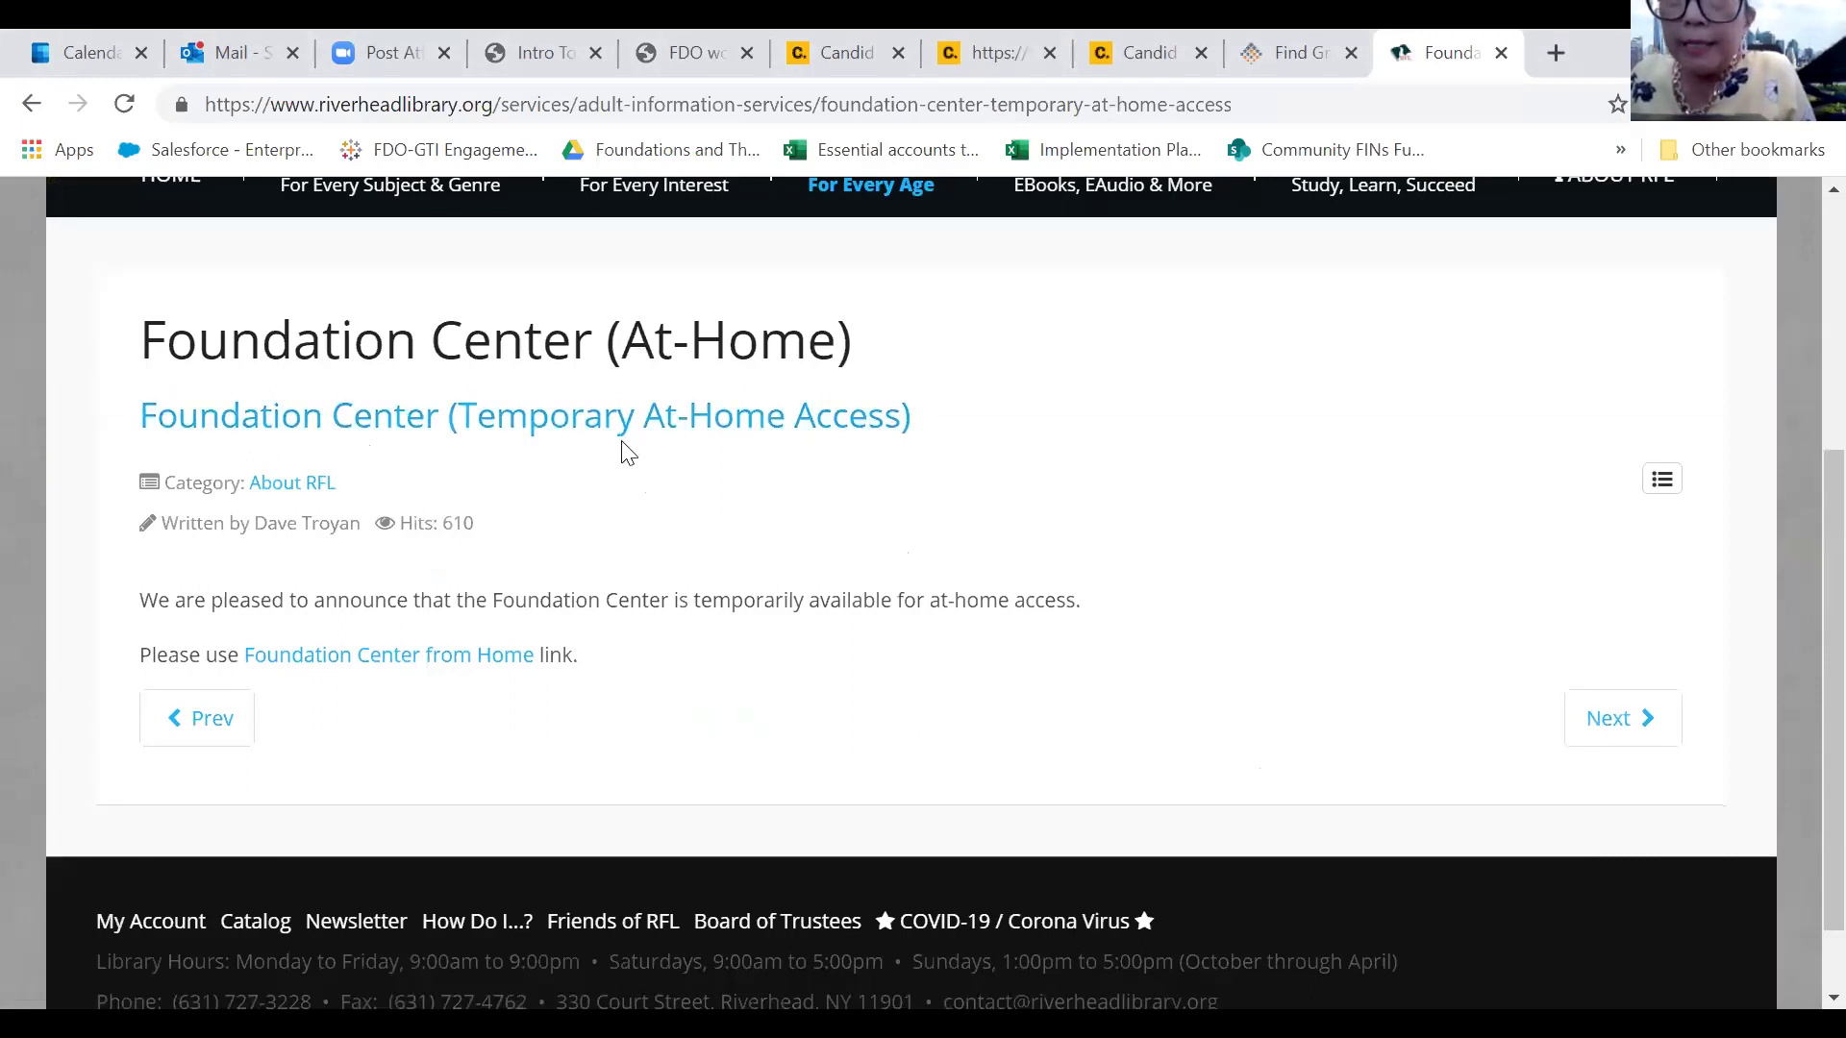
{"action": "left_click", "coordinate": [351, 655]}
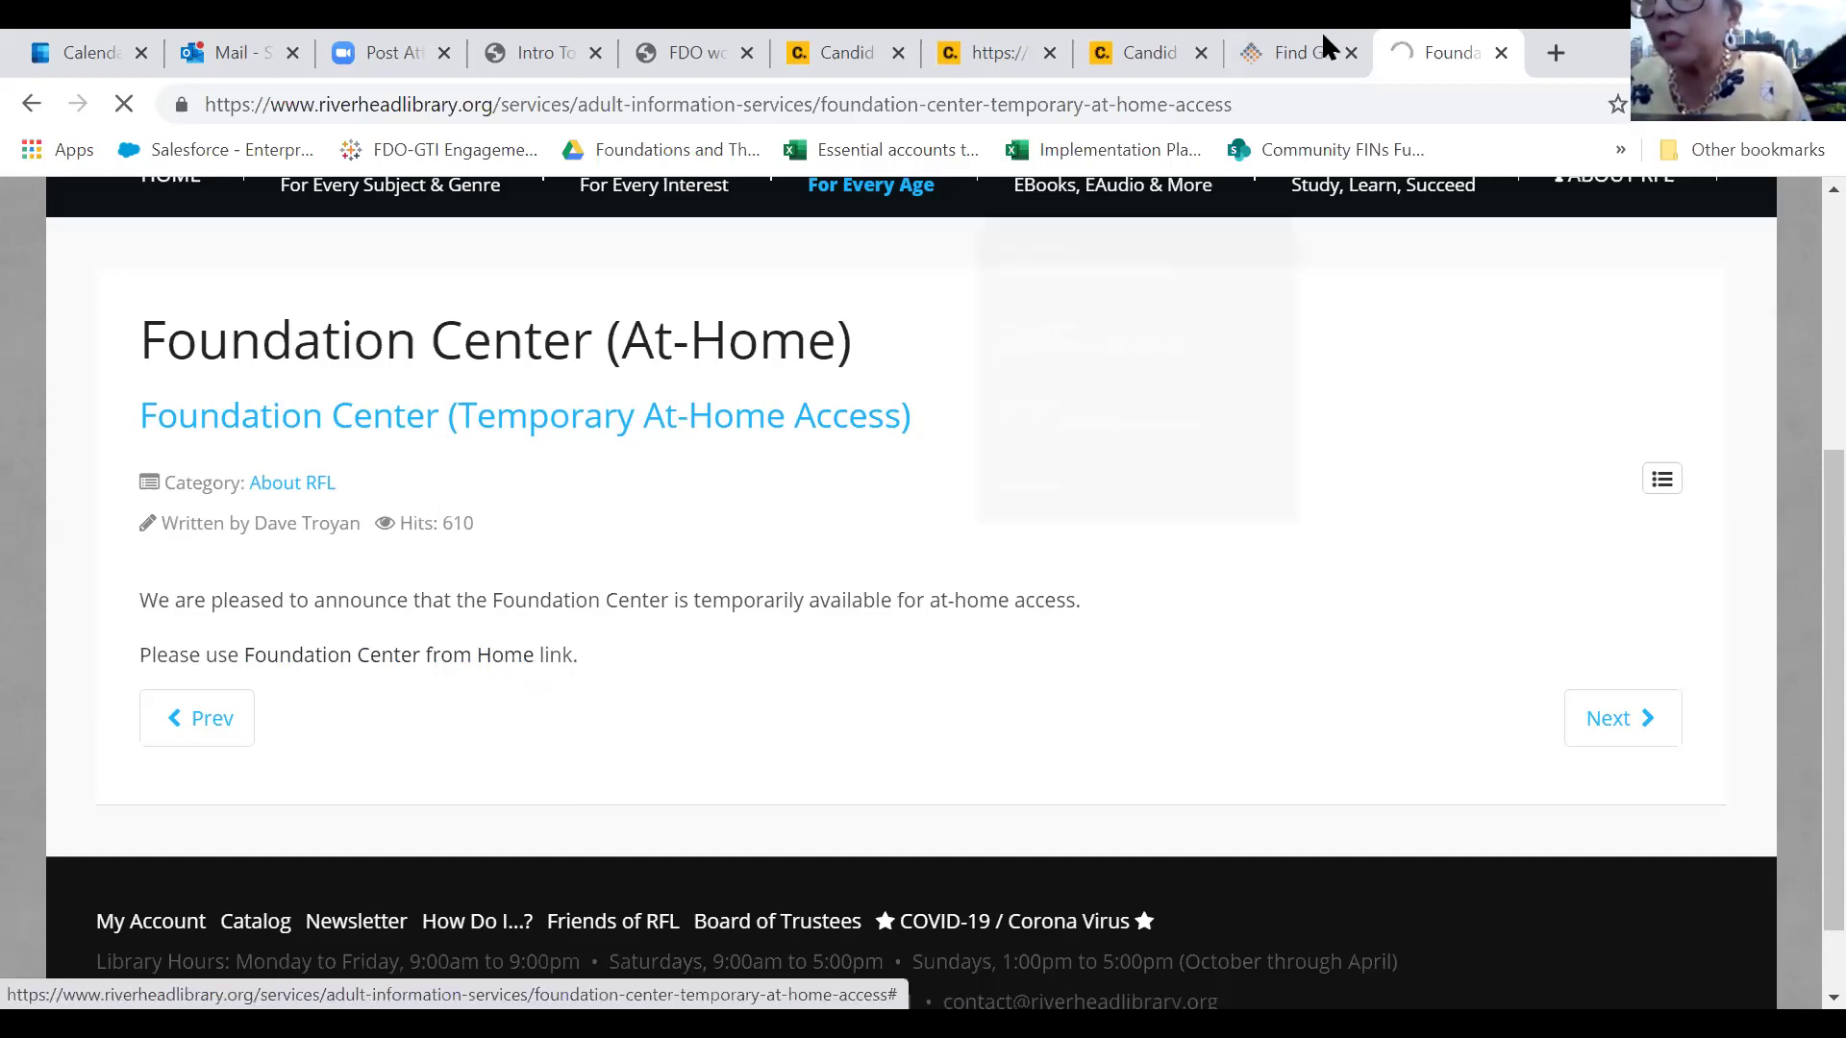
Switch to the already open Foundation Directory Online page and search for funding with "arts in riverhead new york"
{"action": "left_click", "coordinate": [1273, 54]}
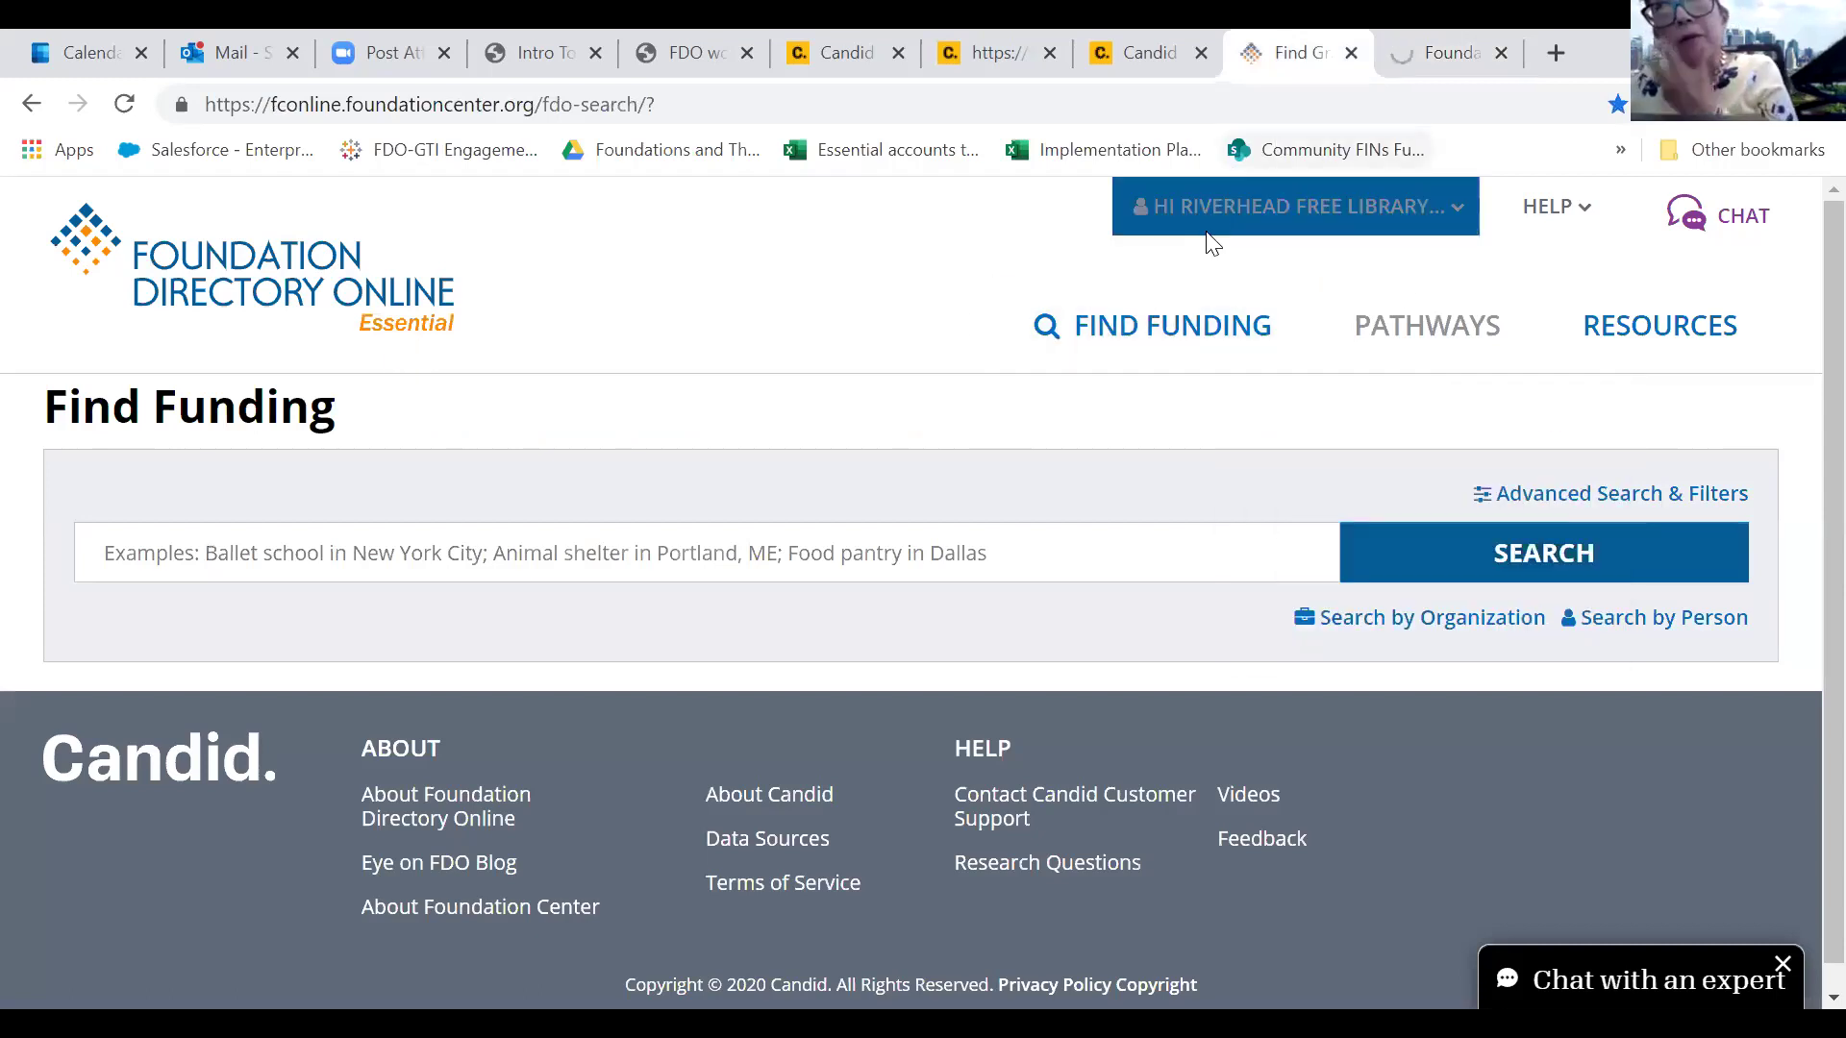
{"action": "mouse_move", "coordinate": [1281, 227]}
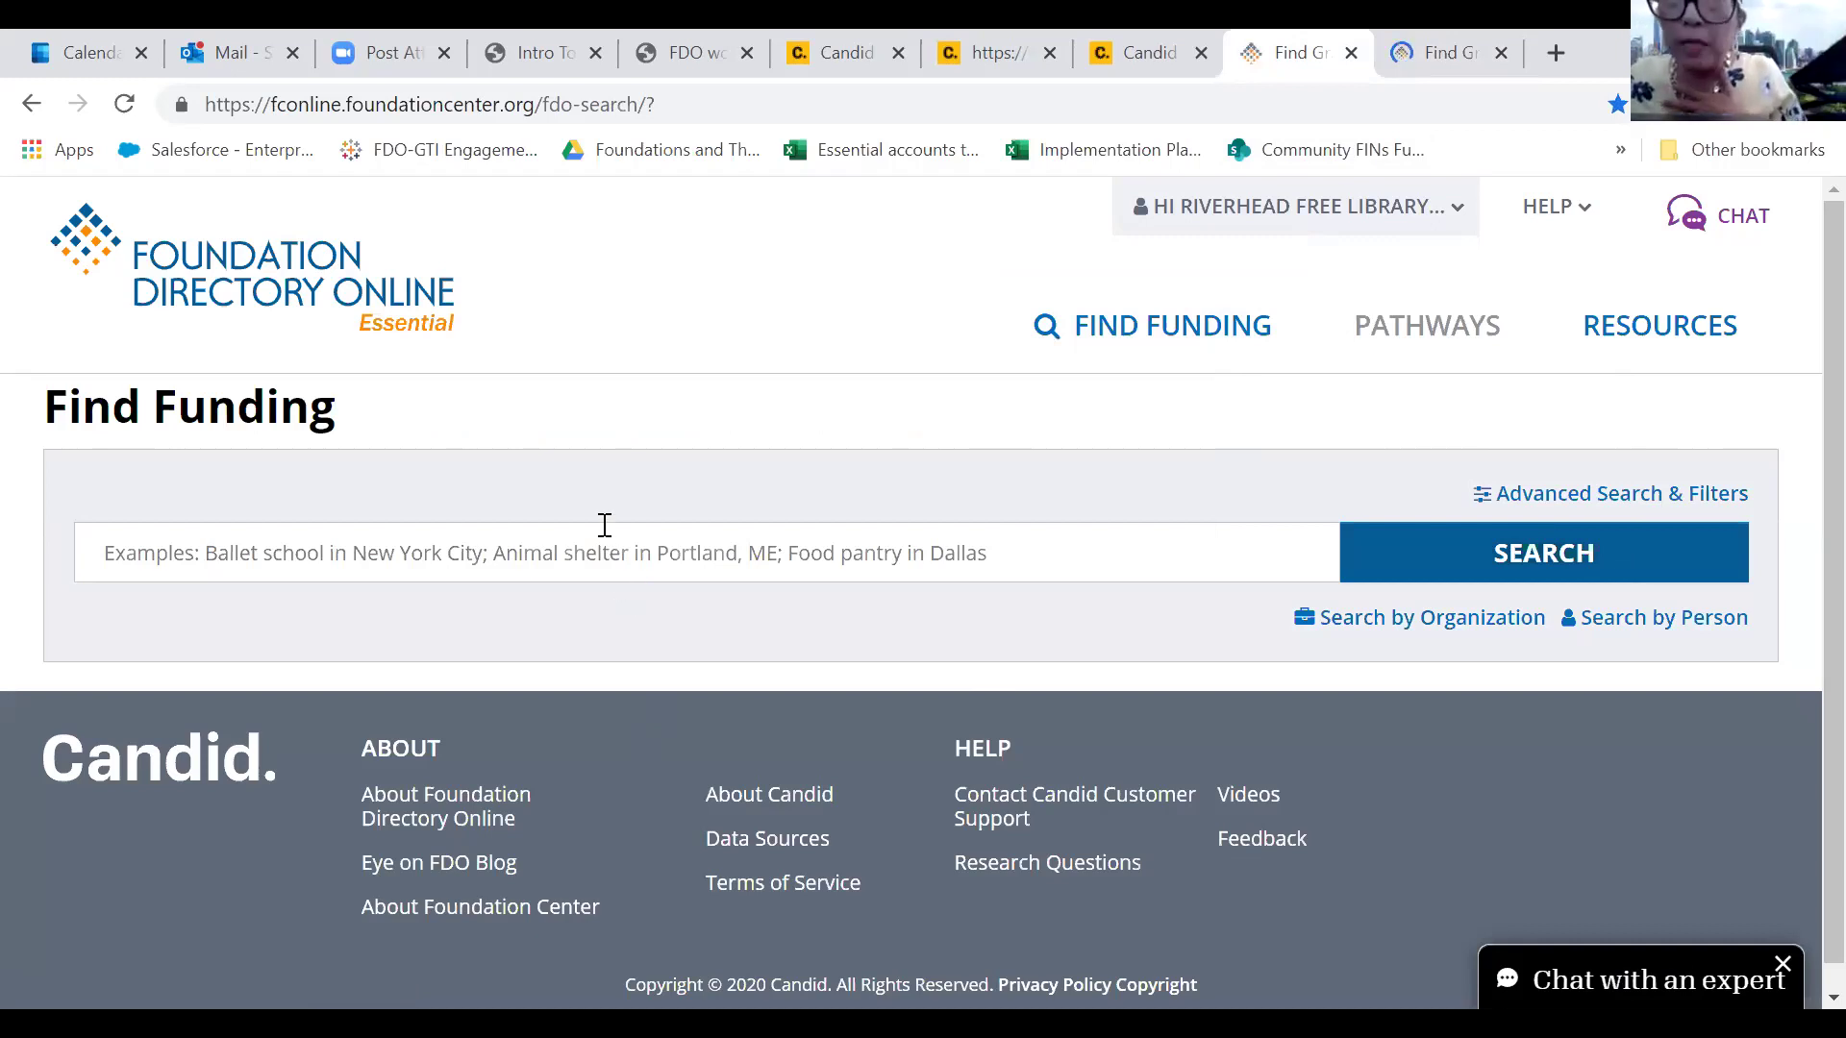
{"action": "left_click", "coordinate": [614, 556]}
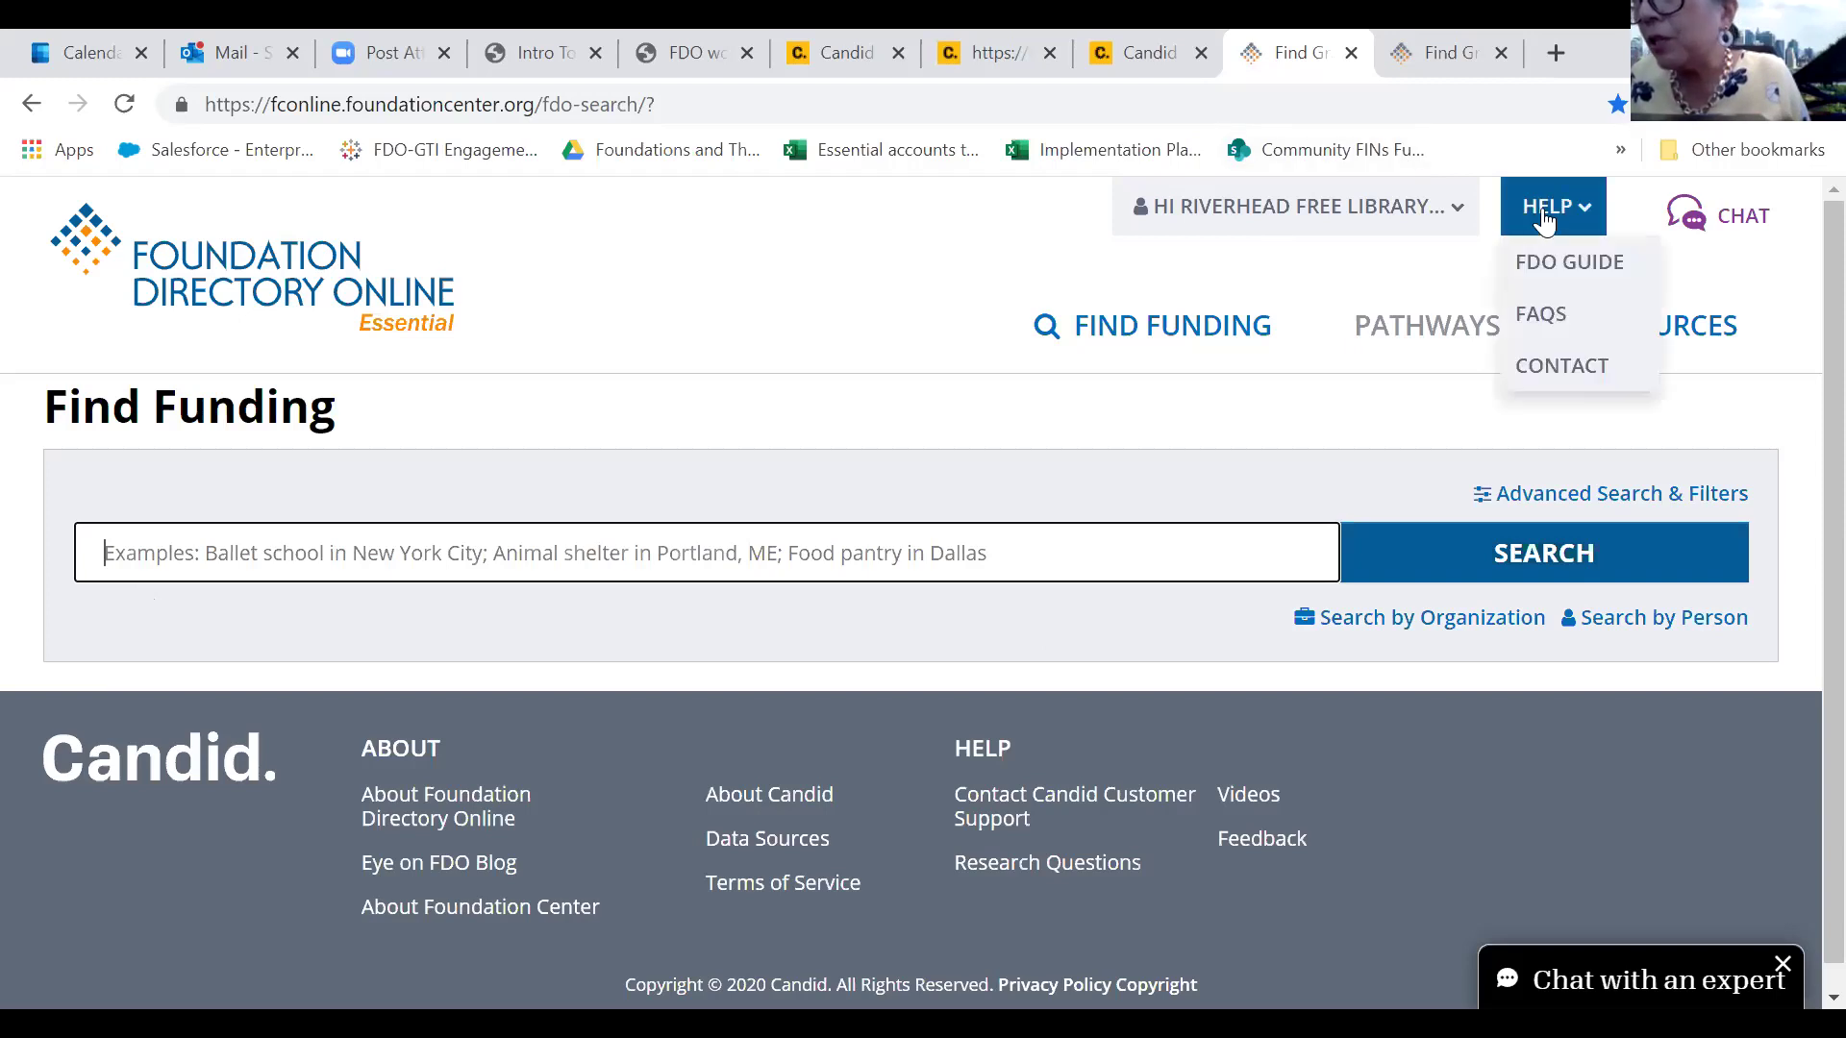
{"action": "mouse_move", "coordinate": [1548, 209]}
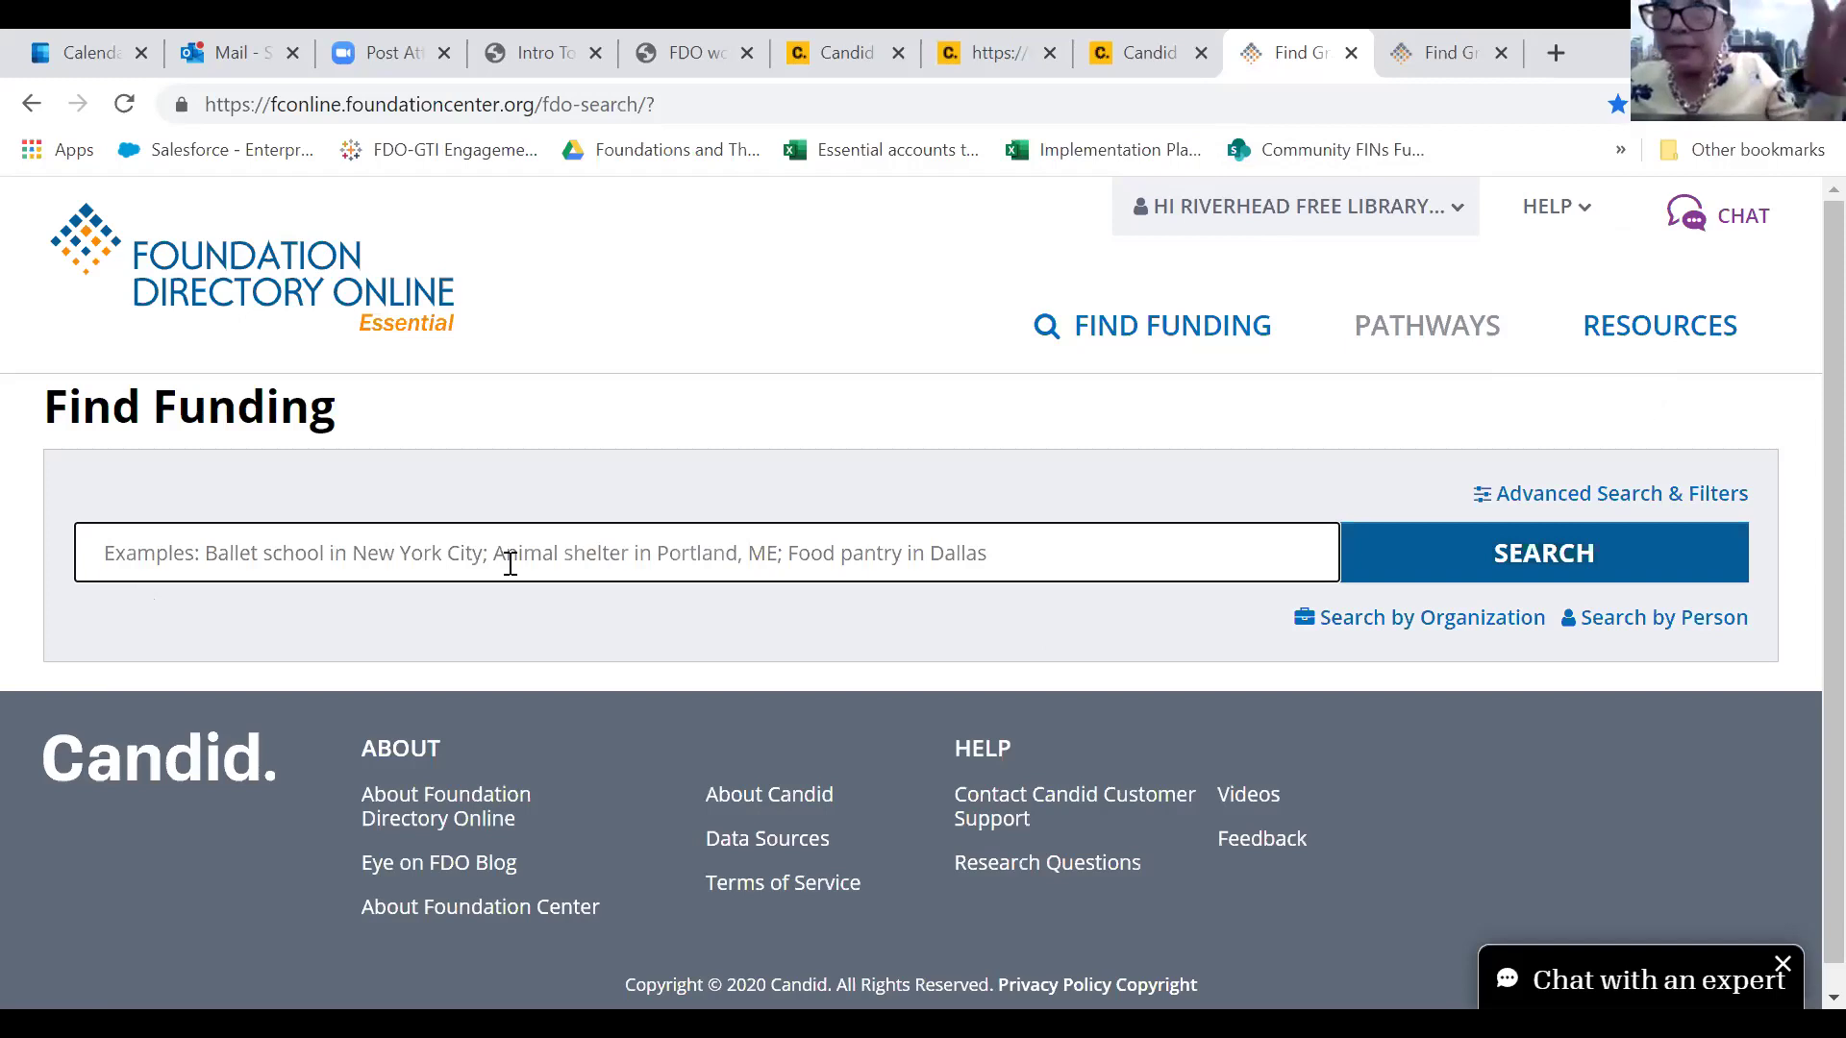
{"action": "type", "text": "arts in riverhead new york"}
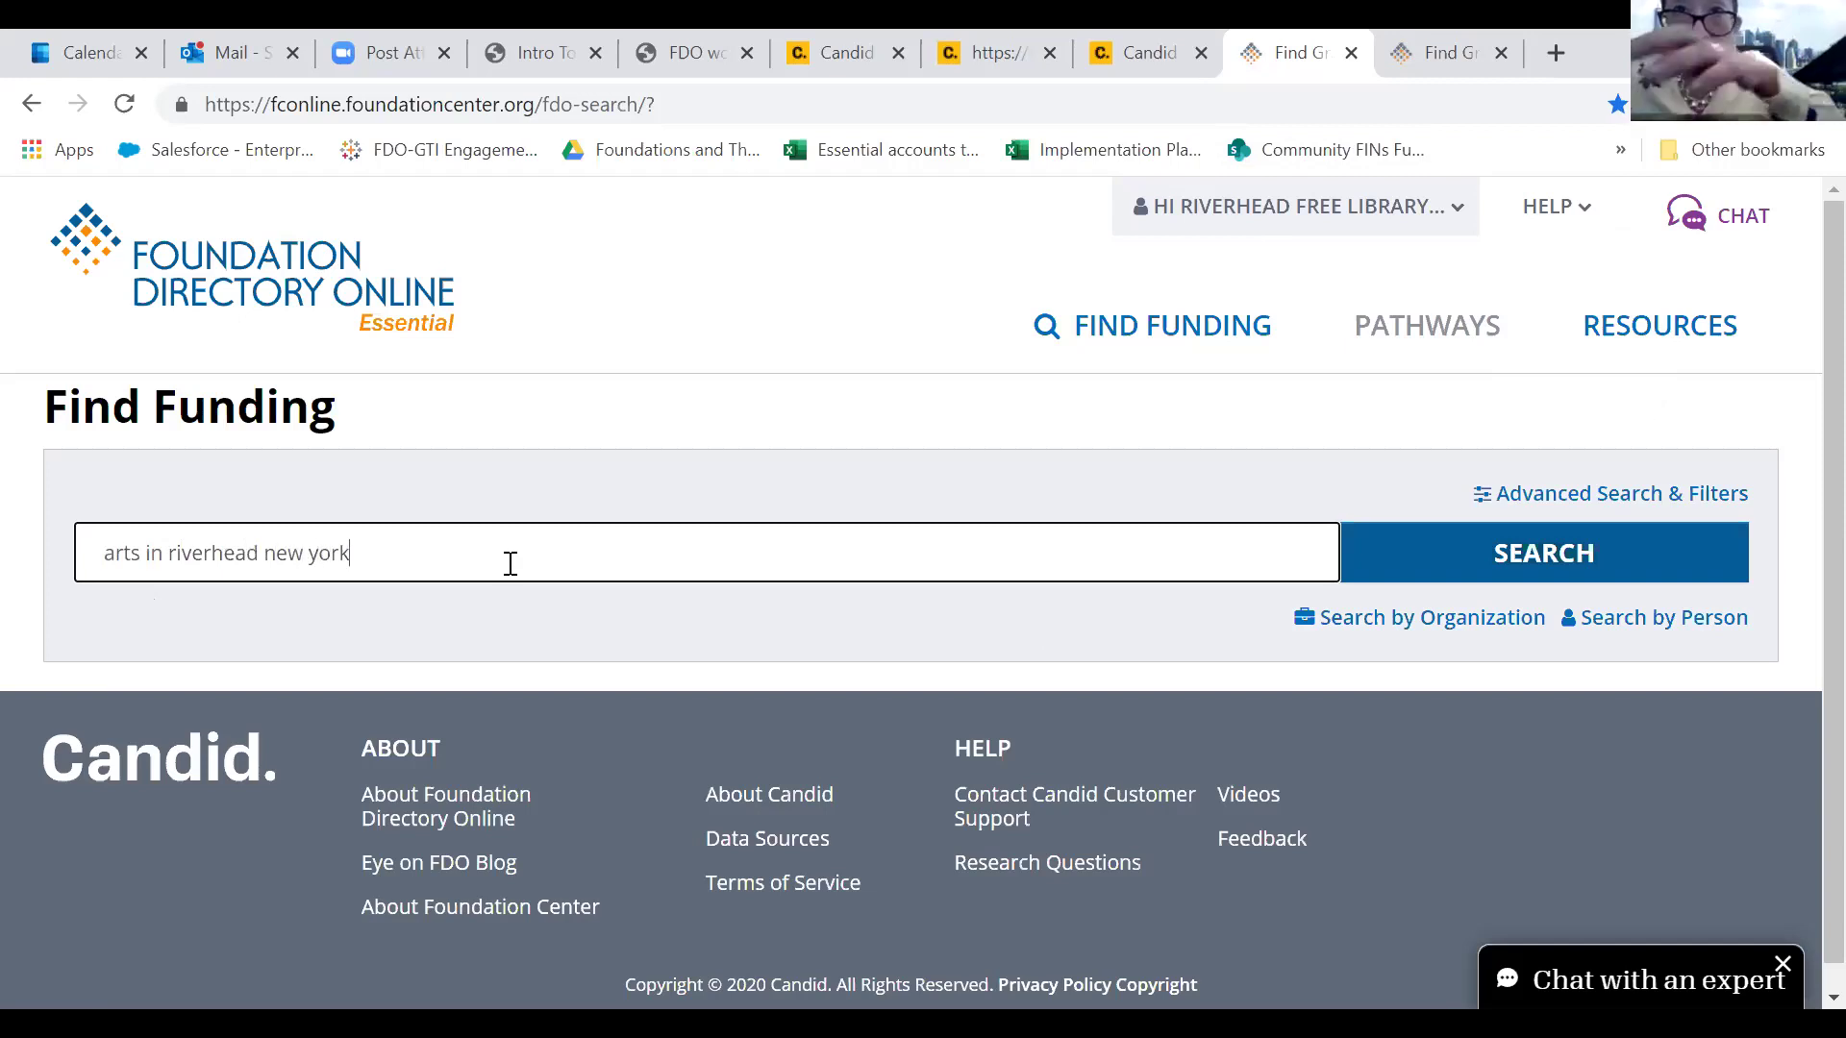
{"action": "key", "text": "Return"}
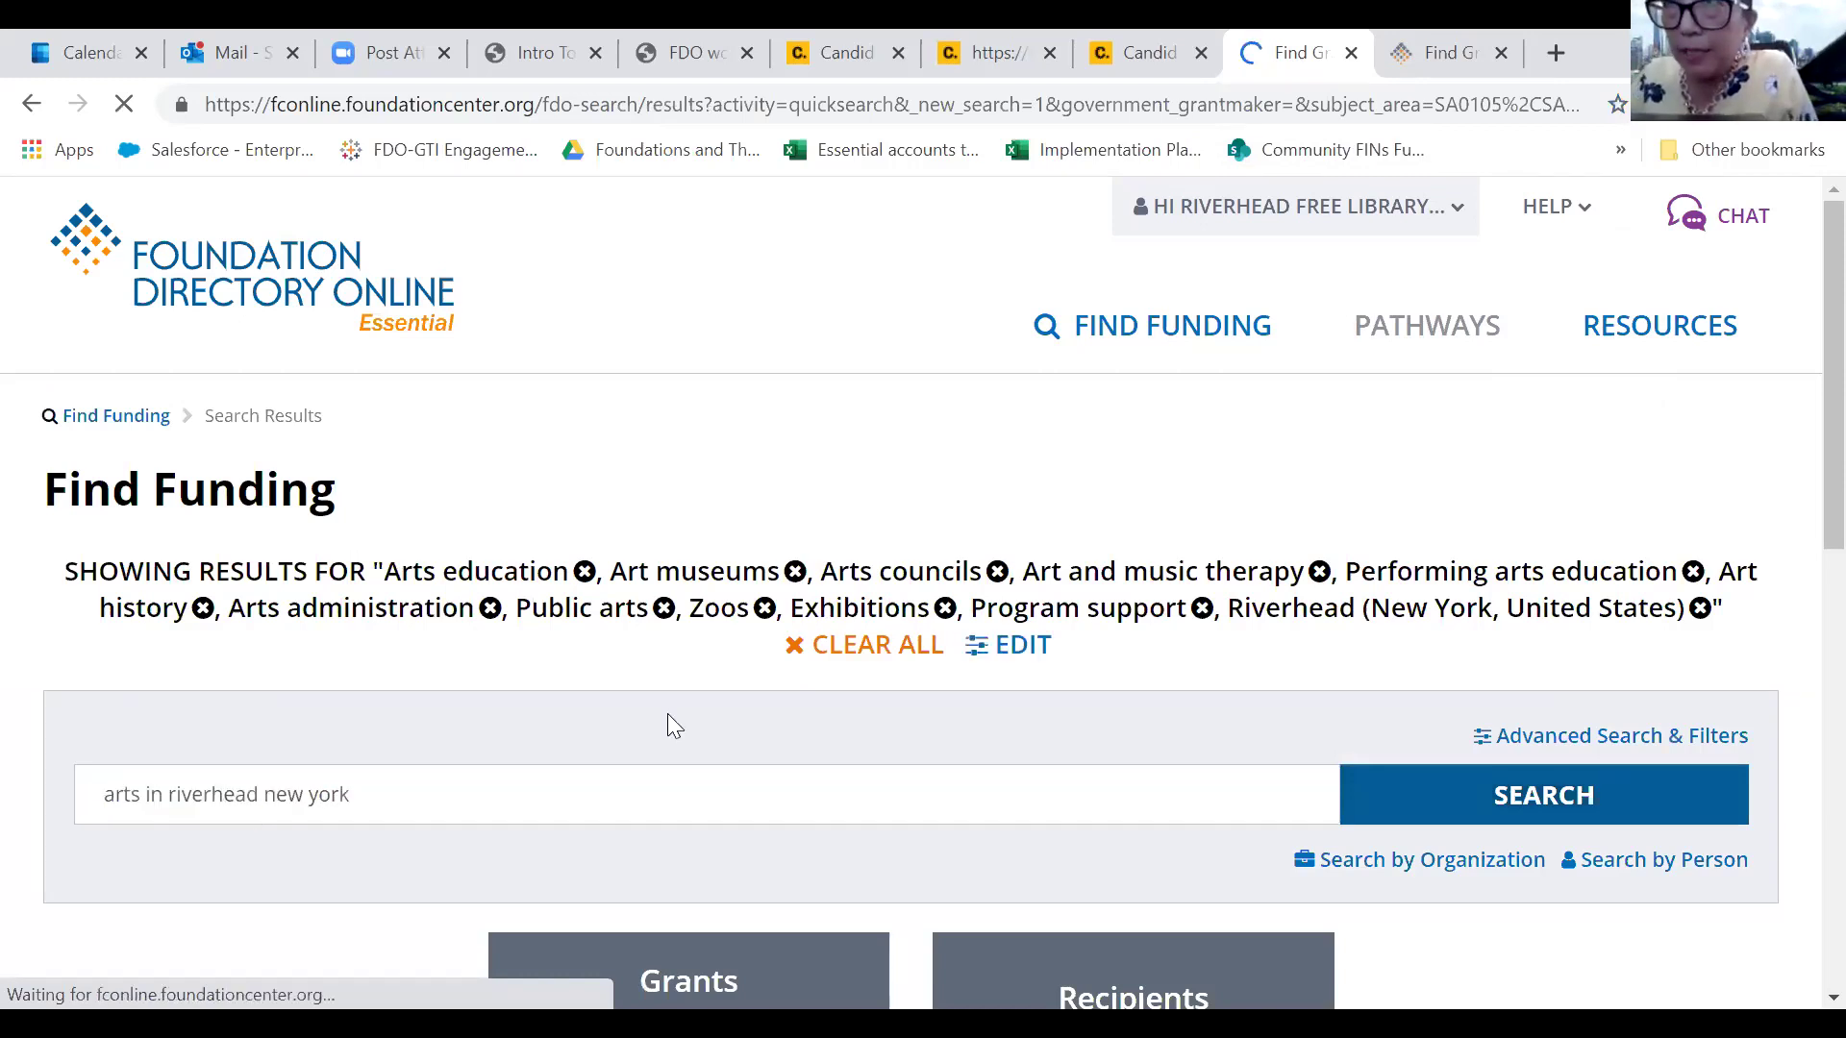
Remove Zoos from the search criteria and review the remaining subject area, geographic focus and support strategy filters
{"action": "scroll", "coordinate": [687, 697], "scroll_direction": "down", "scroll_amount": 2}
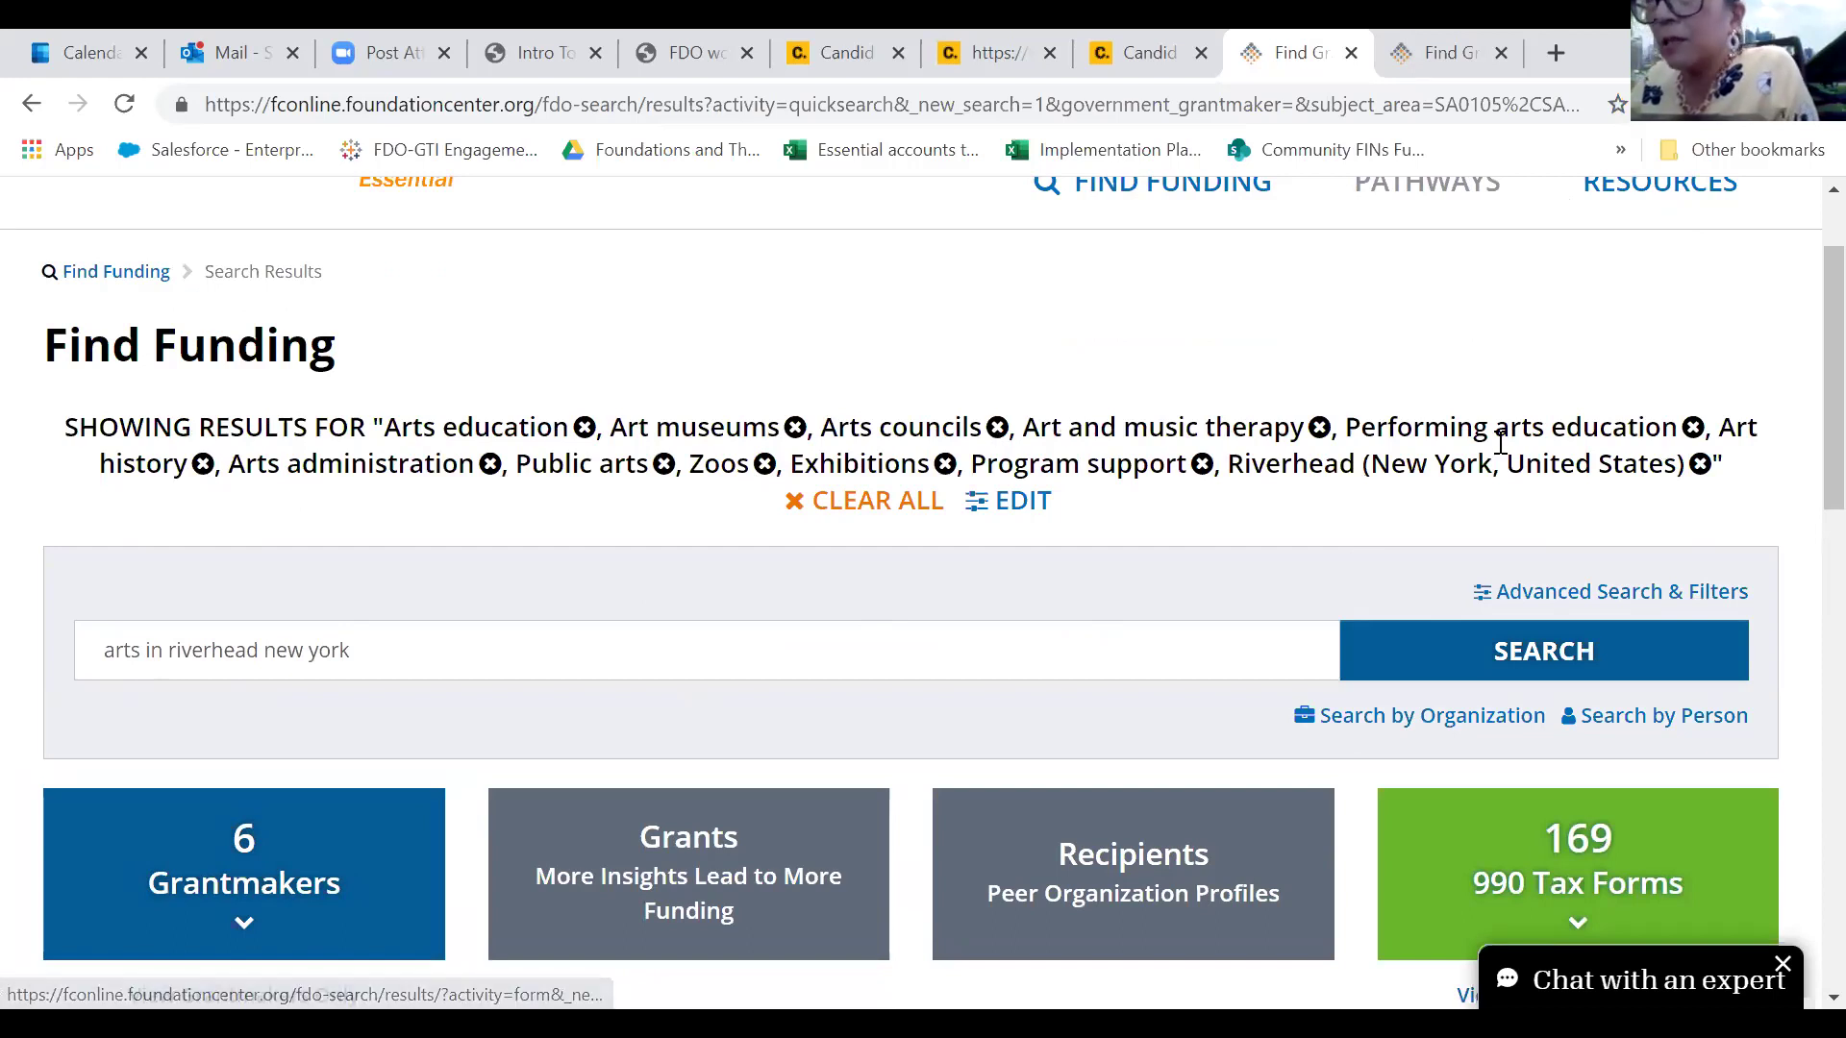
{"action": "left_click", "coordinate": [766, 465]}
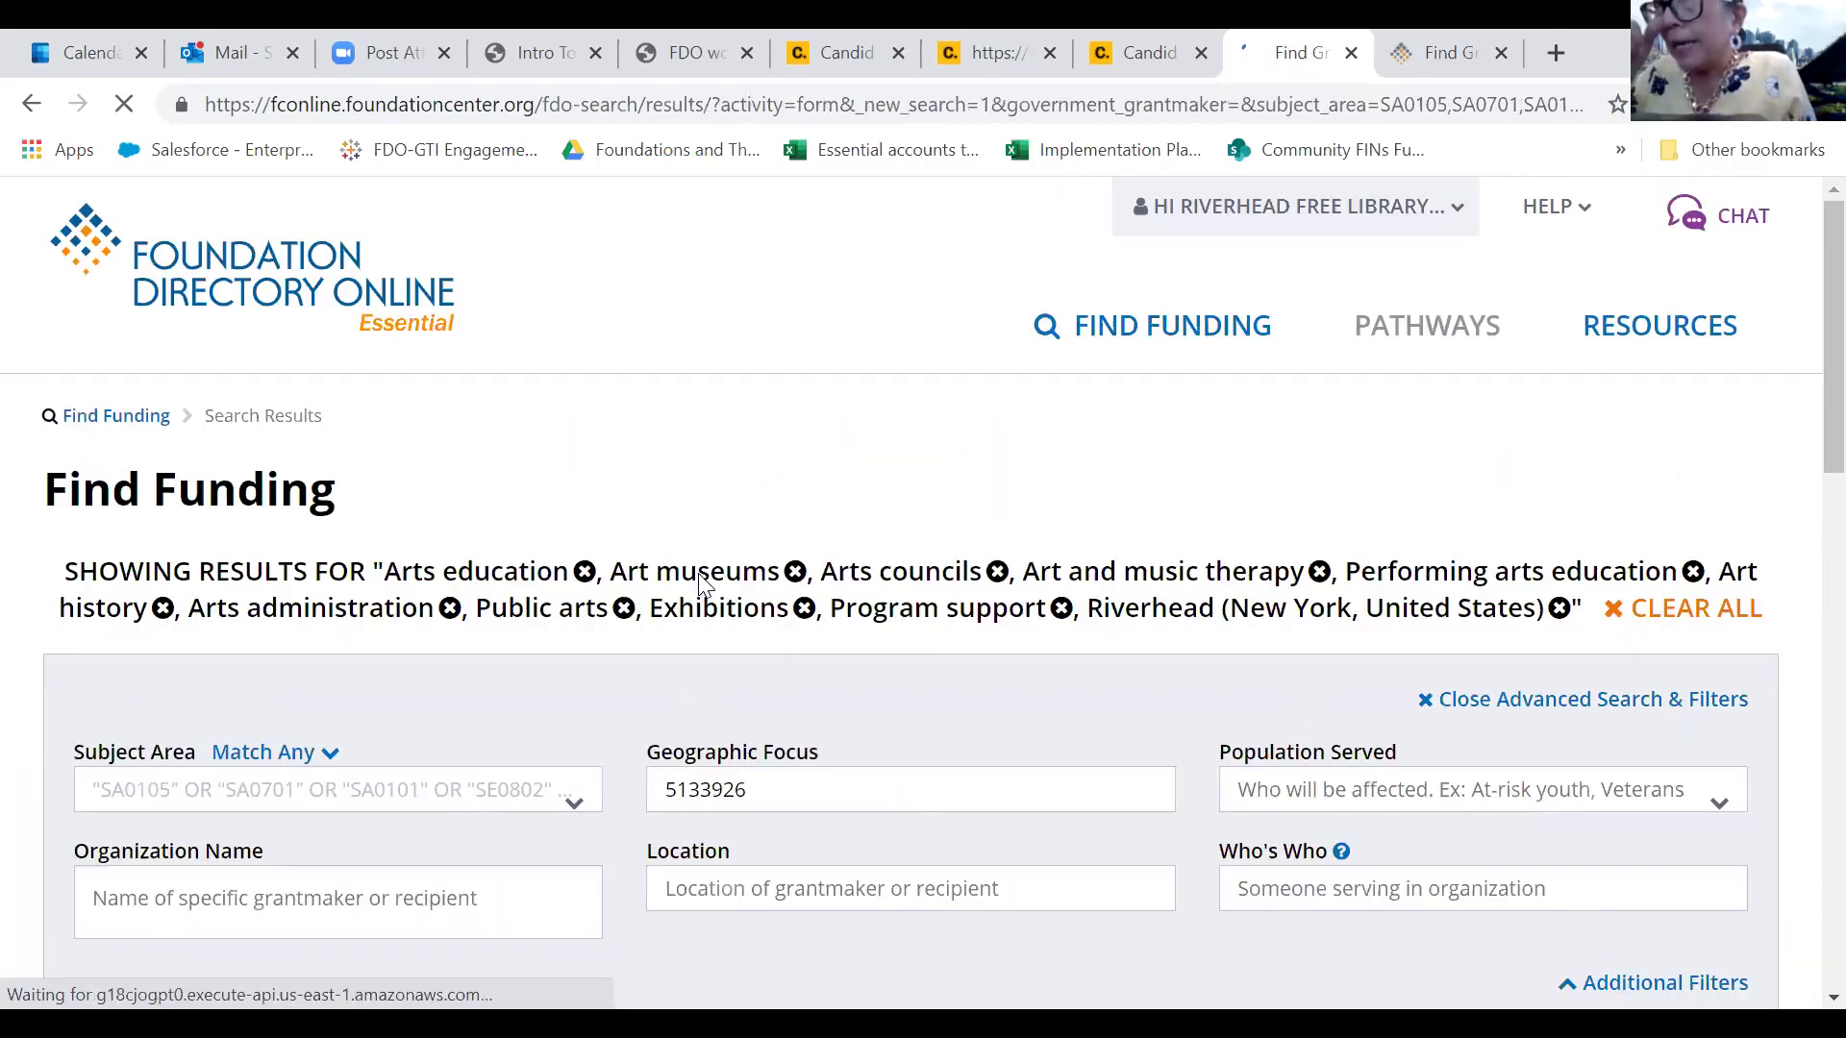
{"action": "scroll", "coordinate": [698, 573], "scroll_direction": "down", "scroll_amount": 2}
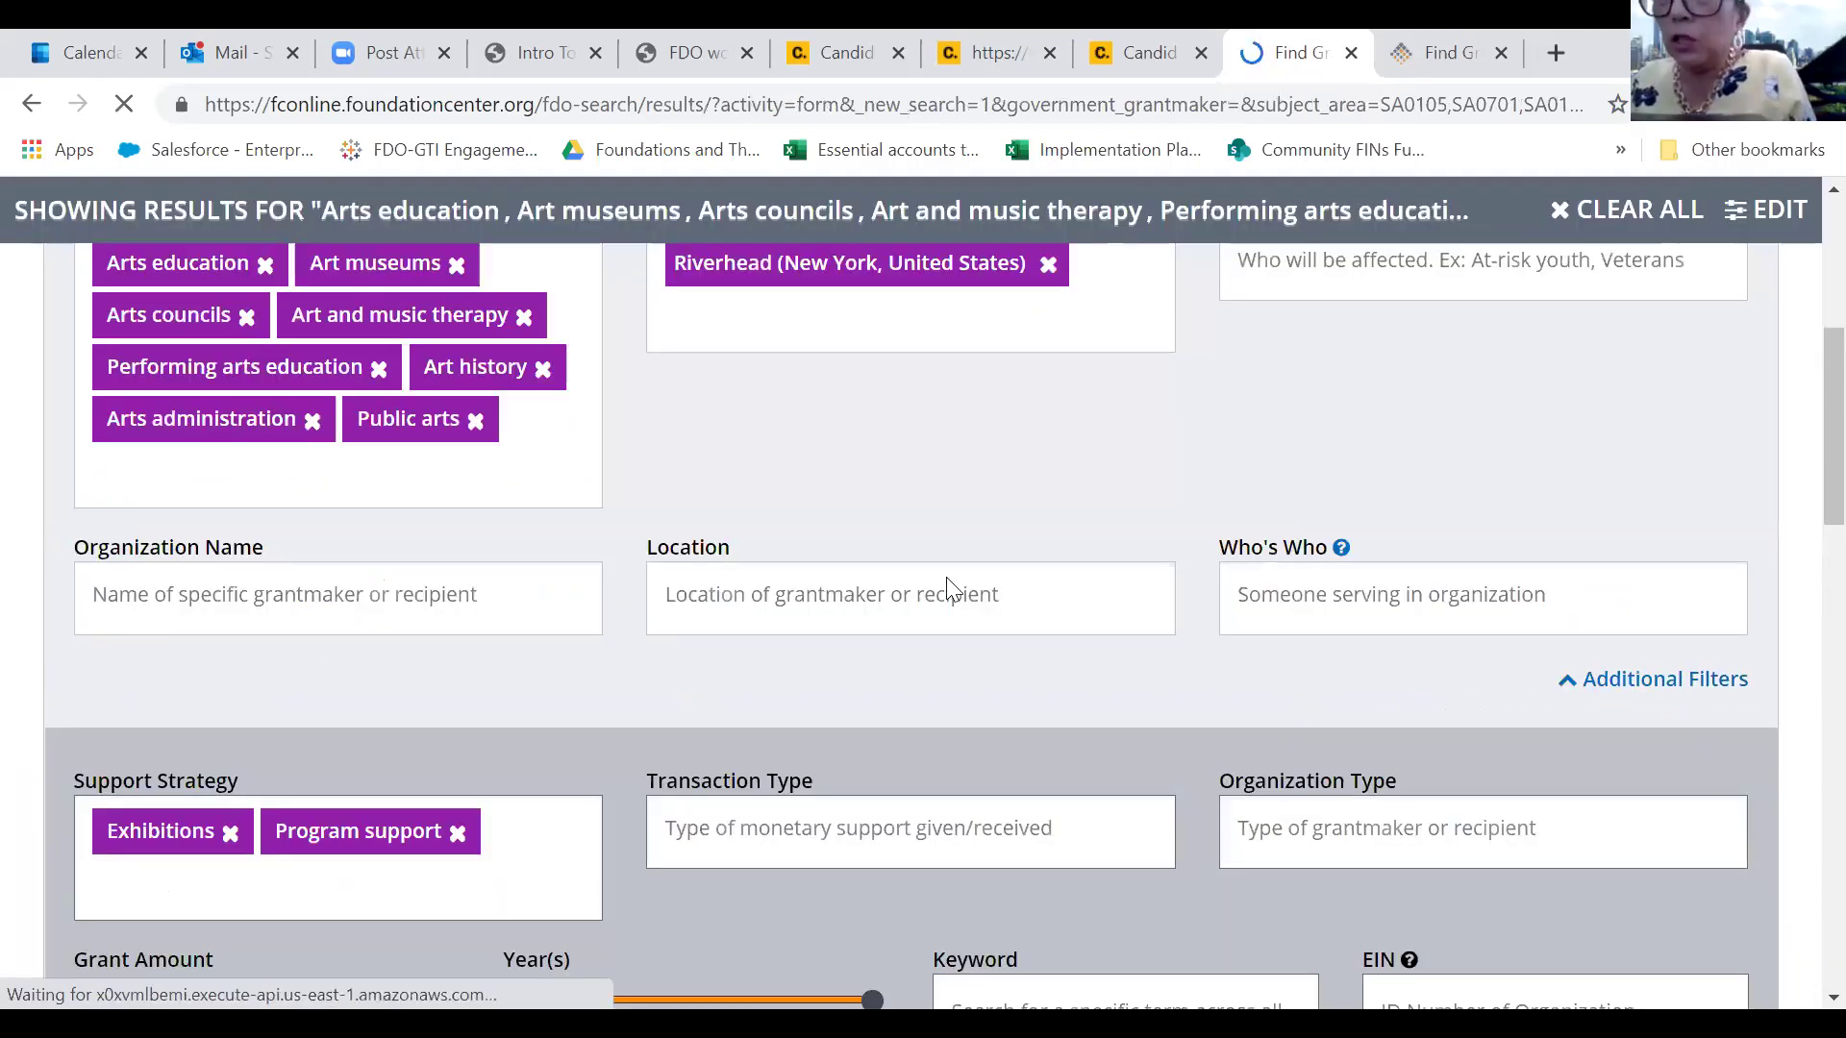
{"action": "scroll", "coordinate": [957, 575], "scroll_direction": "up", "scroll_amount": 3}
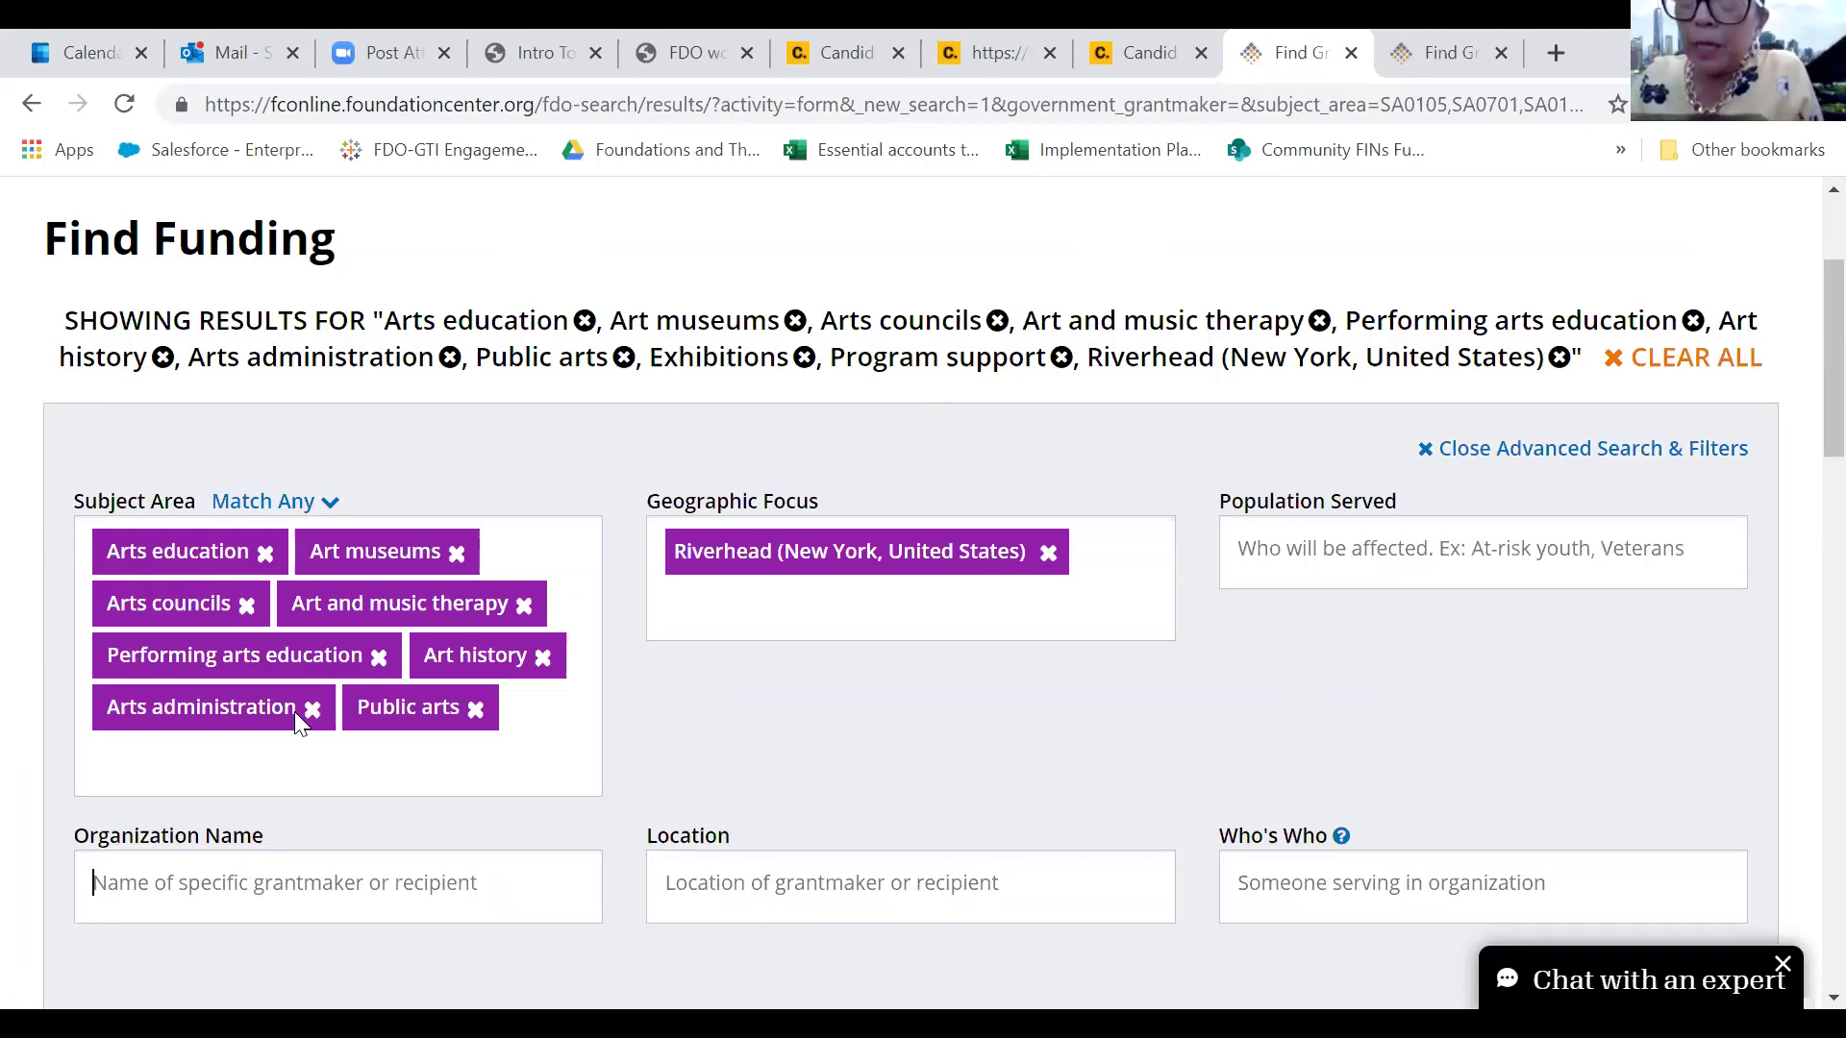
{"action": "scroll", "coordinate": [758, 664], "scroll_direction": "down", "scroll_amount": 2}
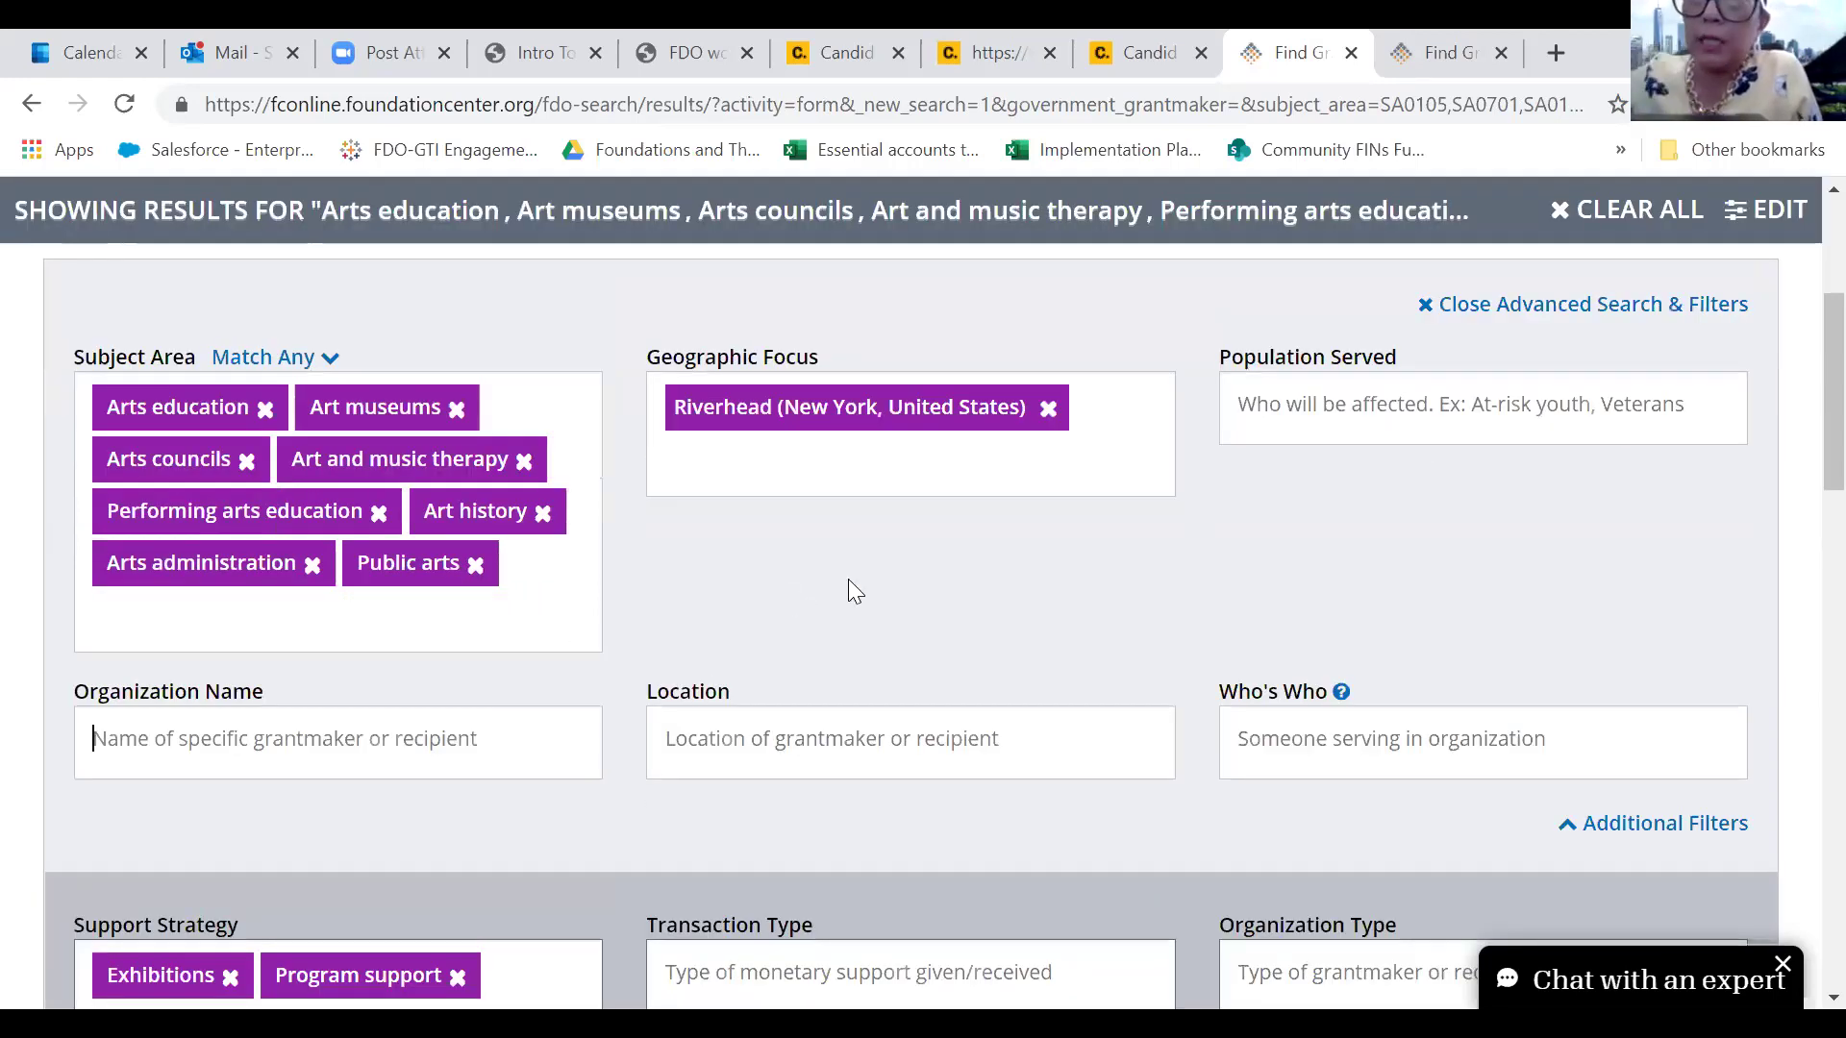
{"action": "scroll", "coordinate": [811, 664], "scroll_direction": "down", "scroll_amount": 3}
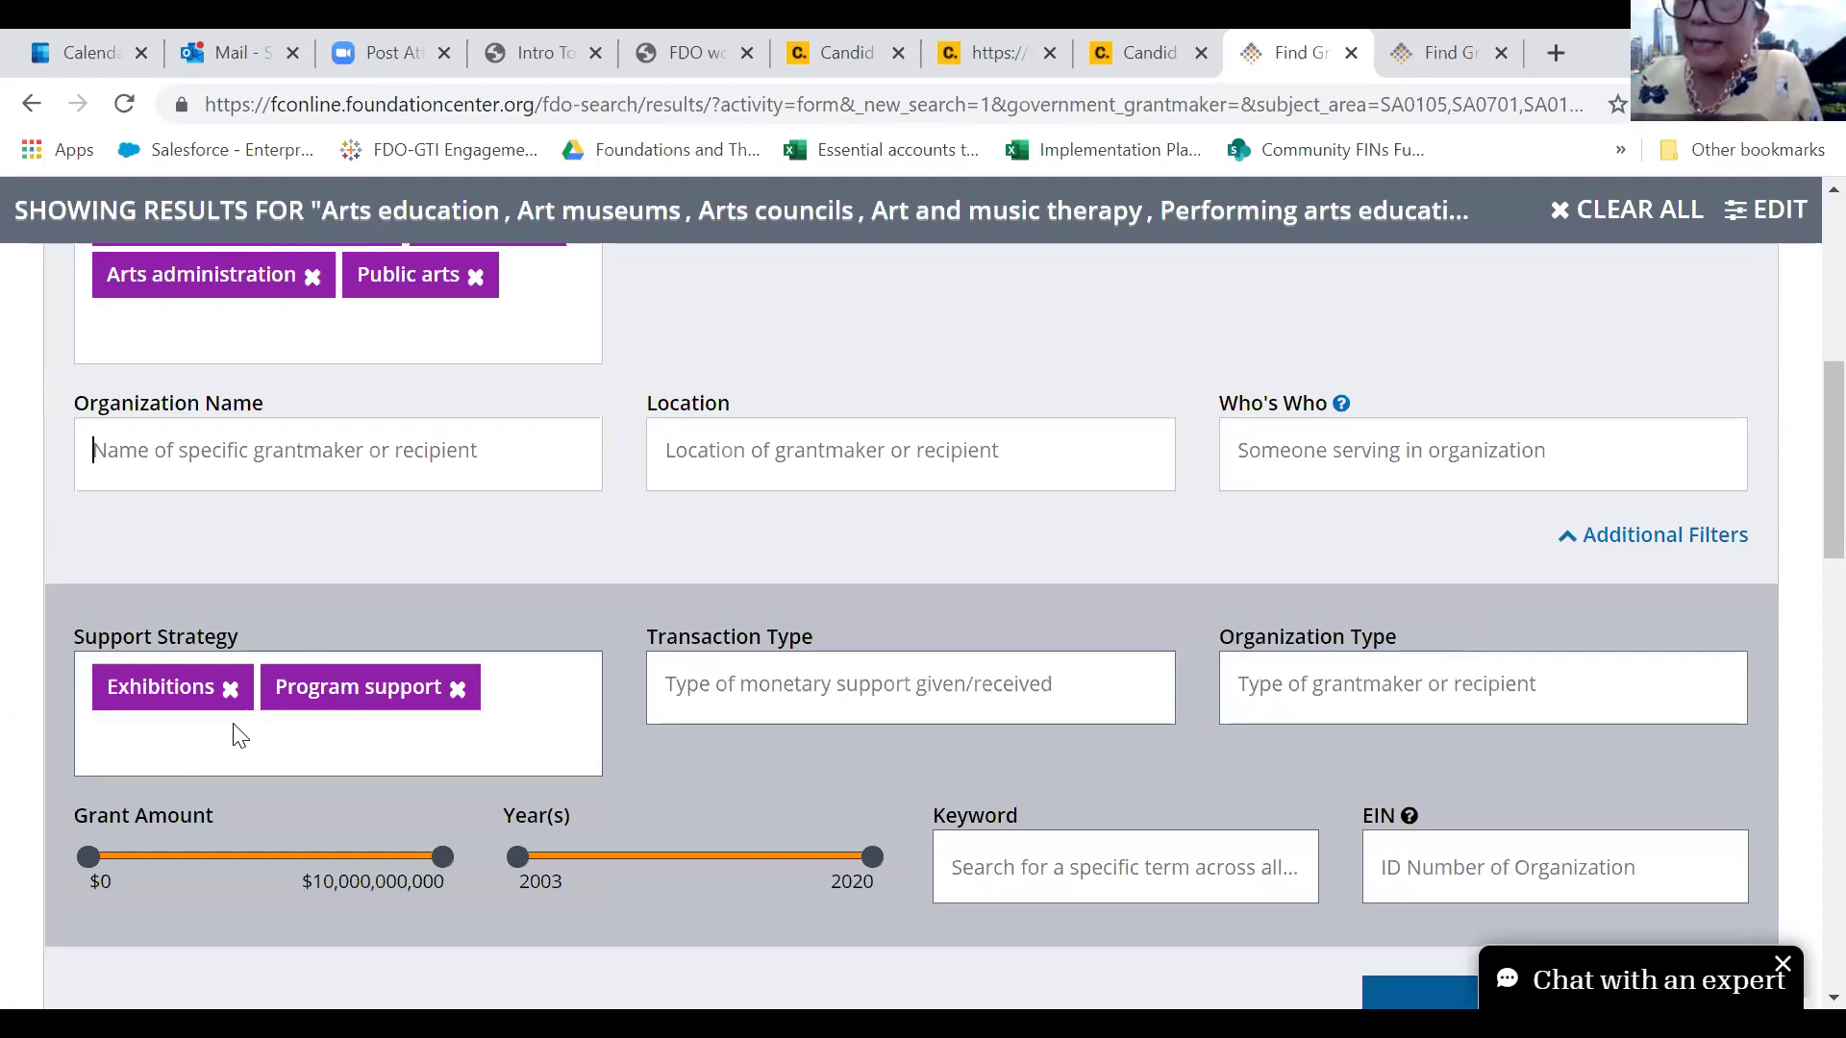
Review the Grantmakers results and open the profile of The Corey Foundation
{"action": "scroll", "coordinate": [338, 726], "scroll_direction": "down", "scroll_amount": 5}
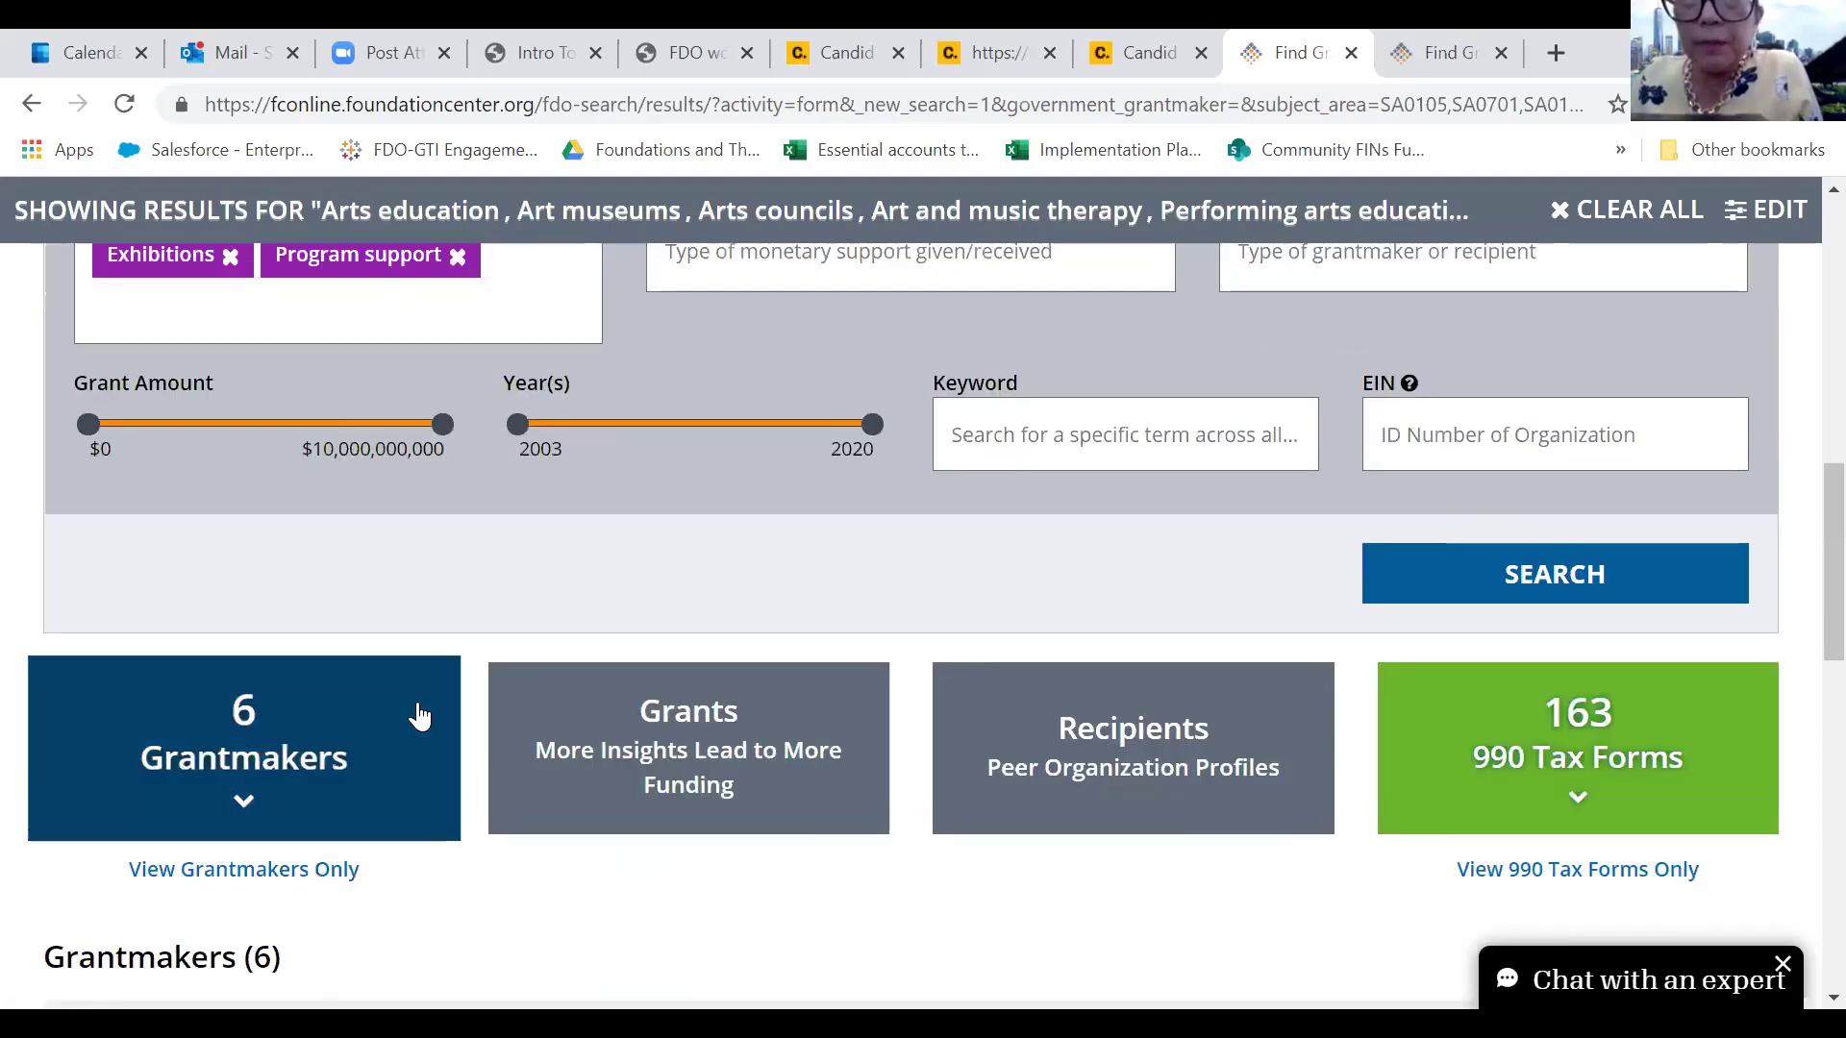
{"action": "scroll", "coordinate": [371, 746], "scroll_direction": "down", "scroll_amount": 5}
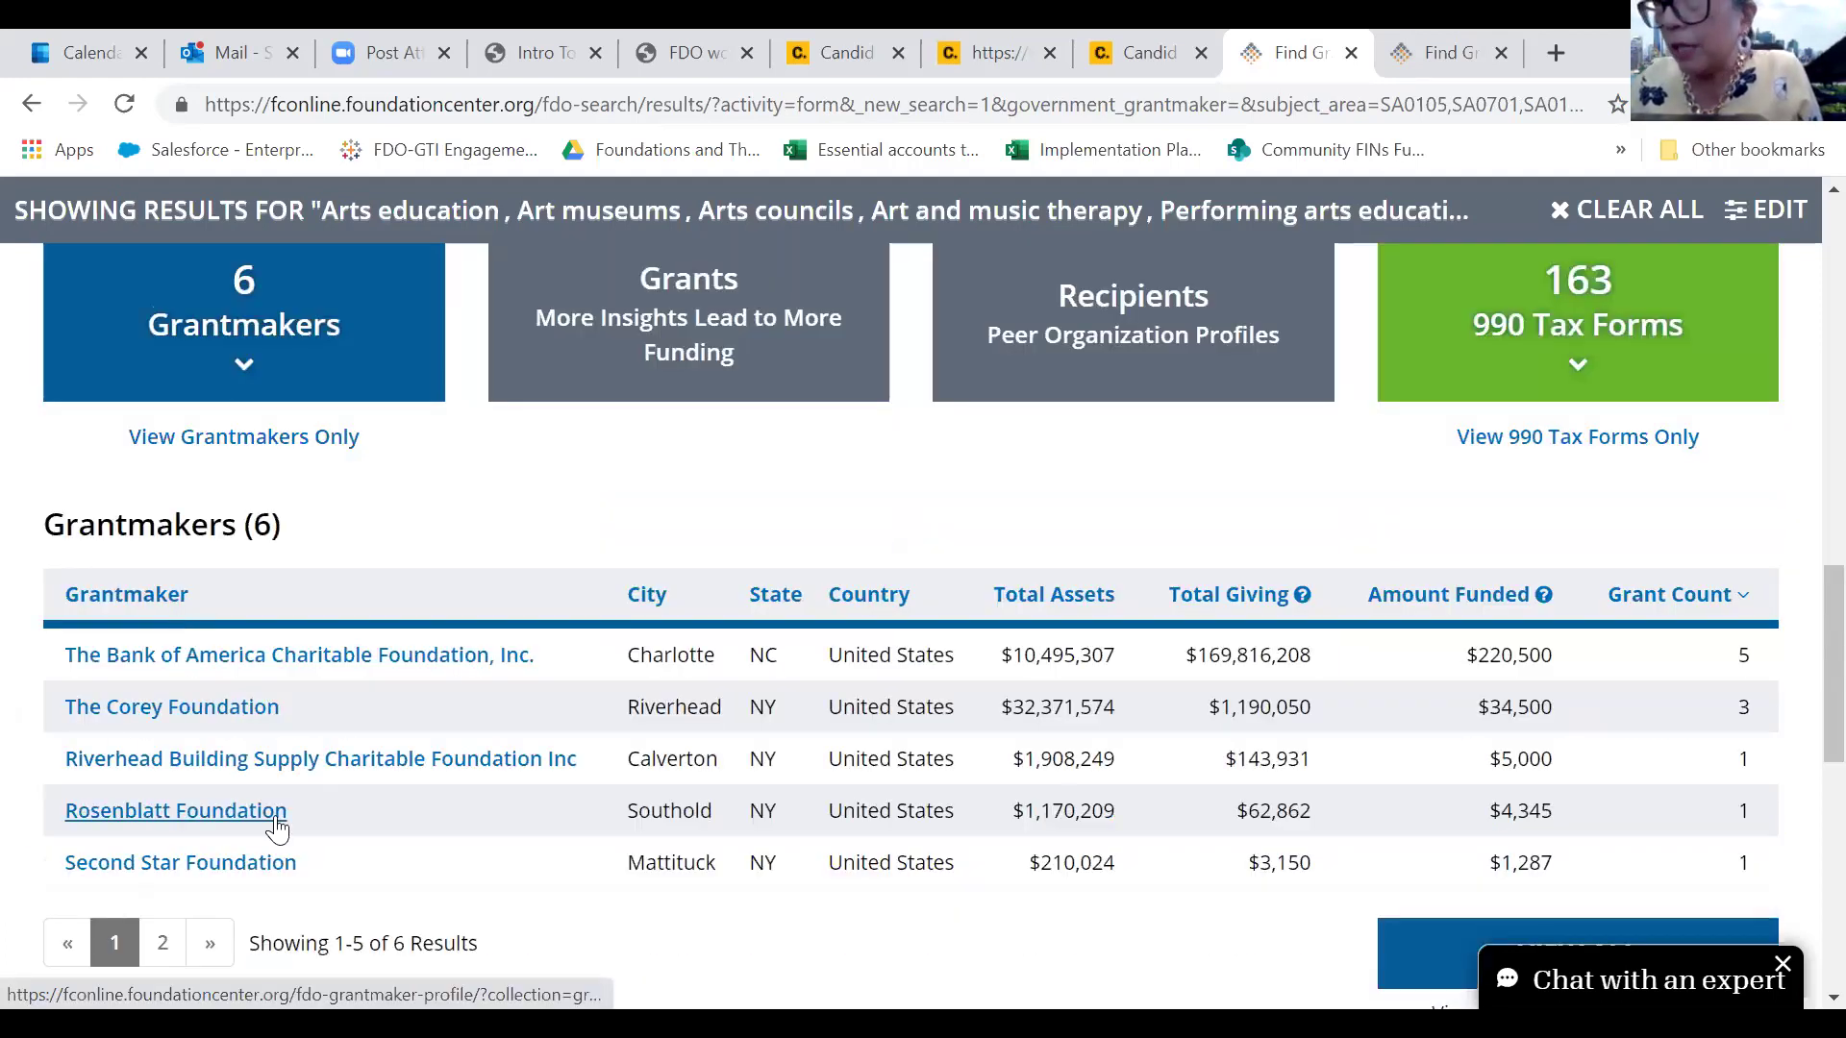
{"action": "scroll", "coordinate": [277, 825], "scroll_direction": "down", "scroll_amount": 2}
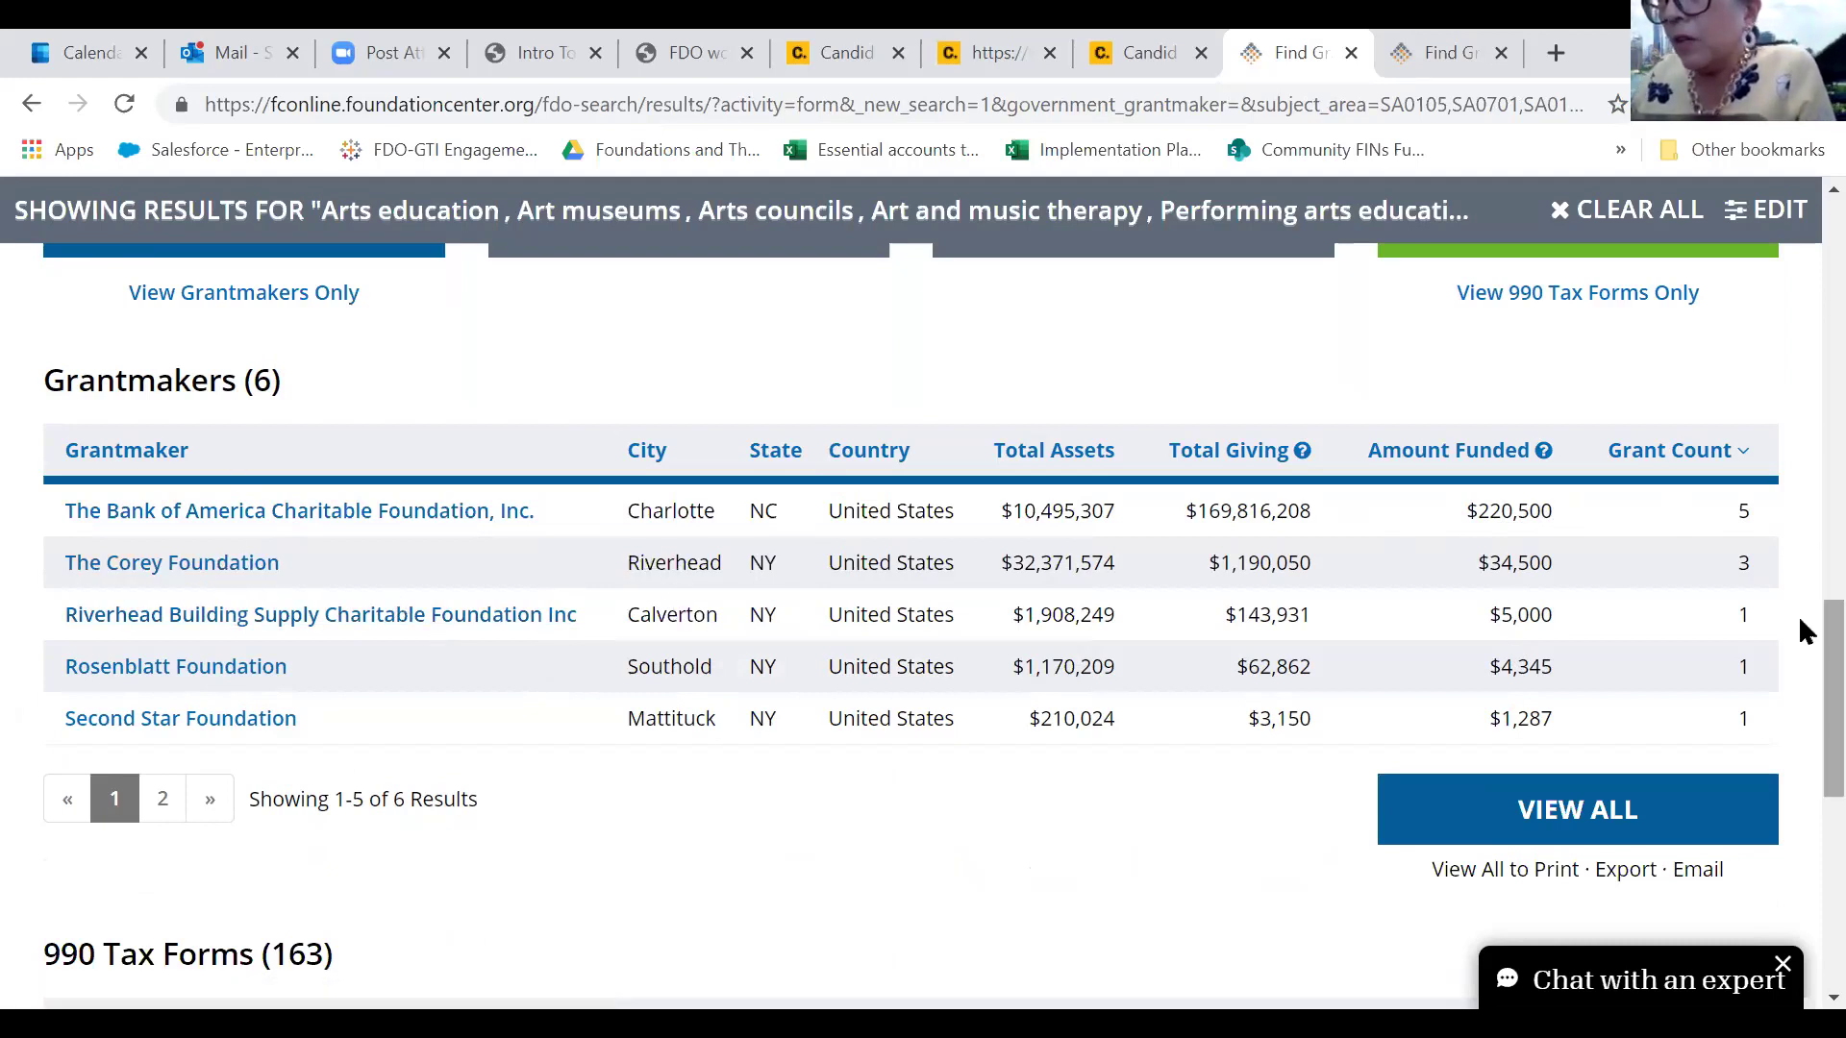
{"action": "left_click", "coordinate": [185, 582]}
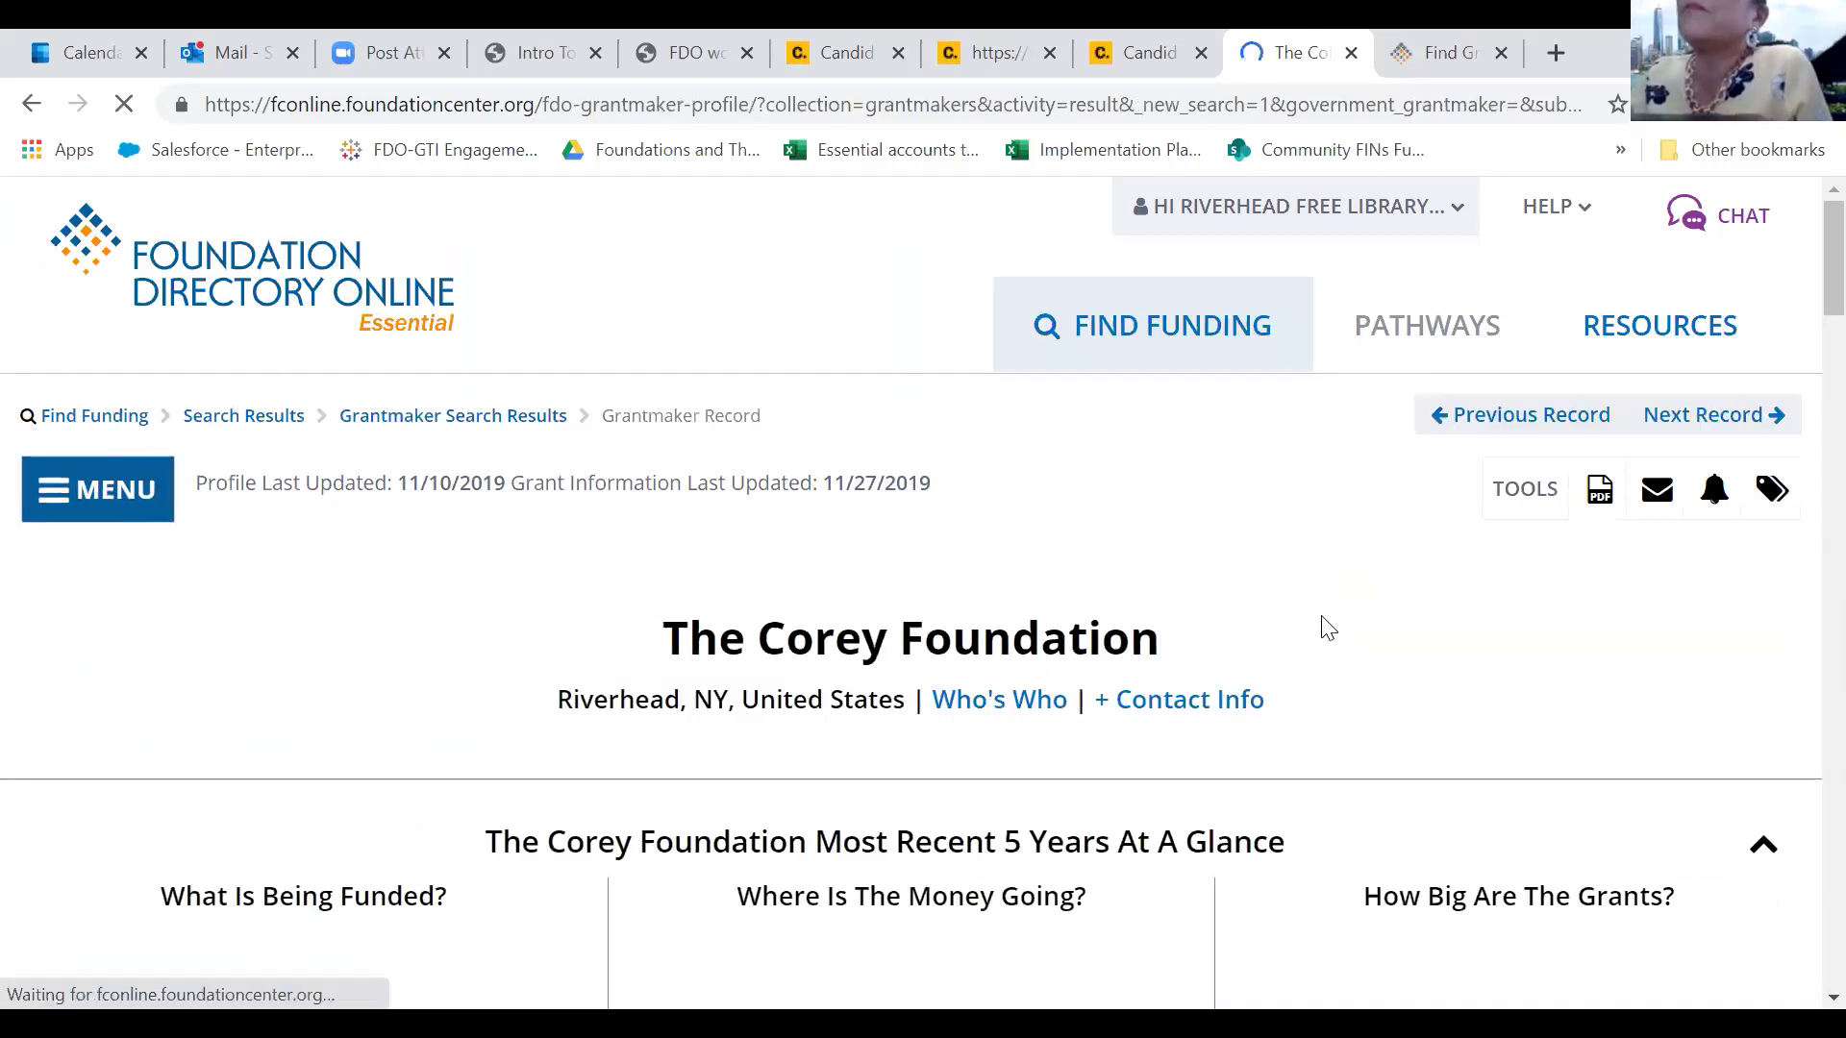
Examine The Corey Foundation's five-year overview charts of funded subjects, giving by state and grant sizes, including the New York figures
{"action": "scroll", "coordinate": [517, 717], "scroll_direction": "down", "scroll_amount": 1}
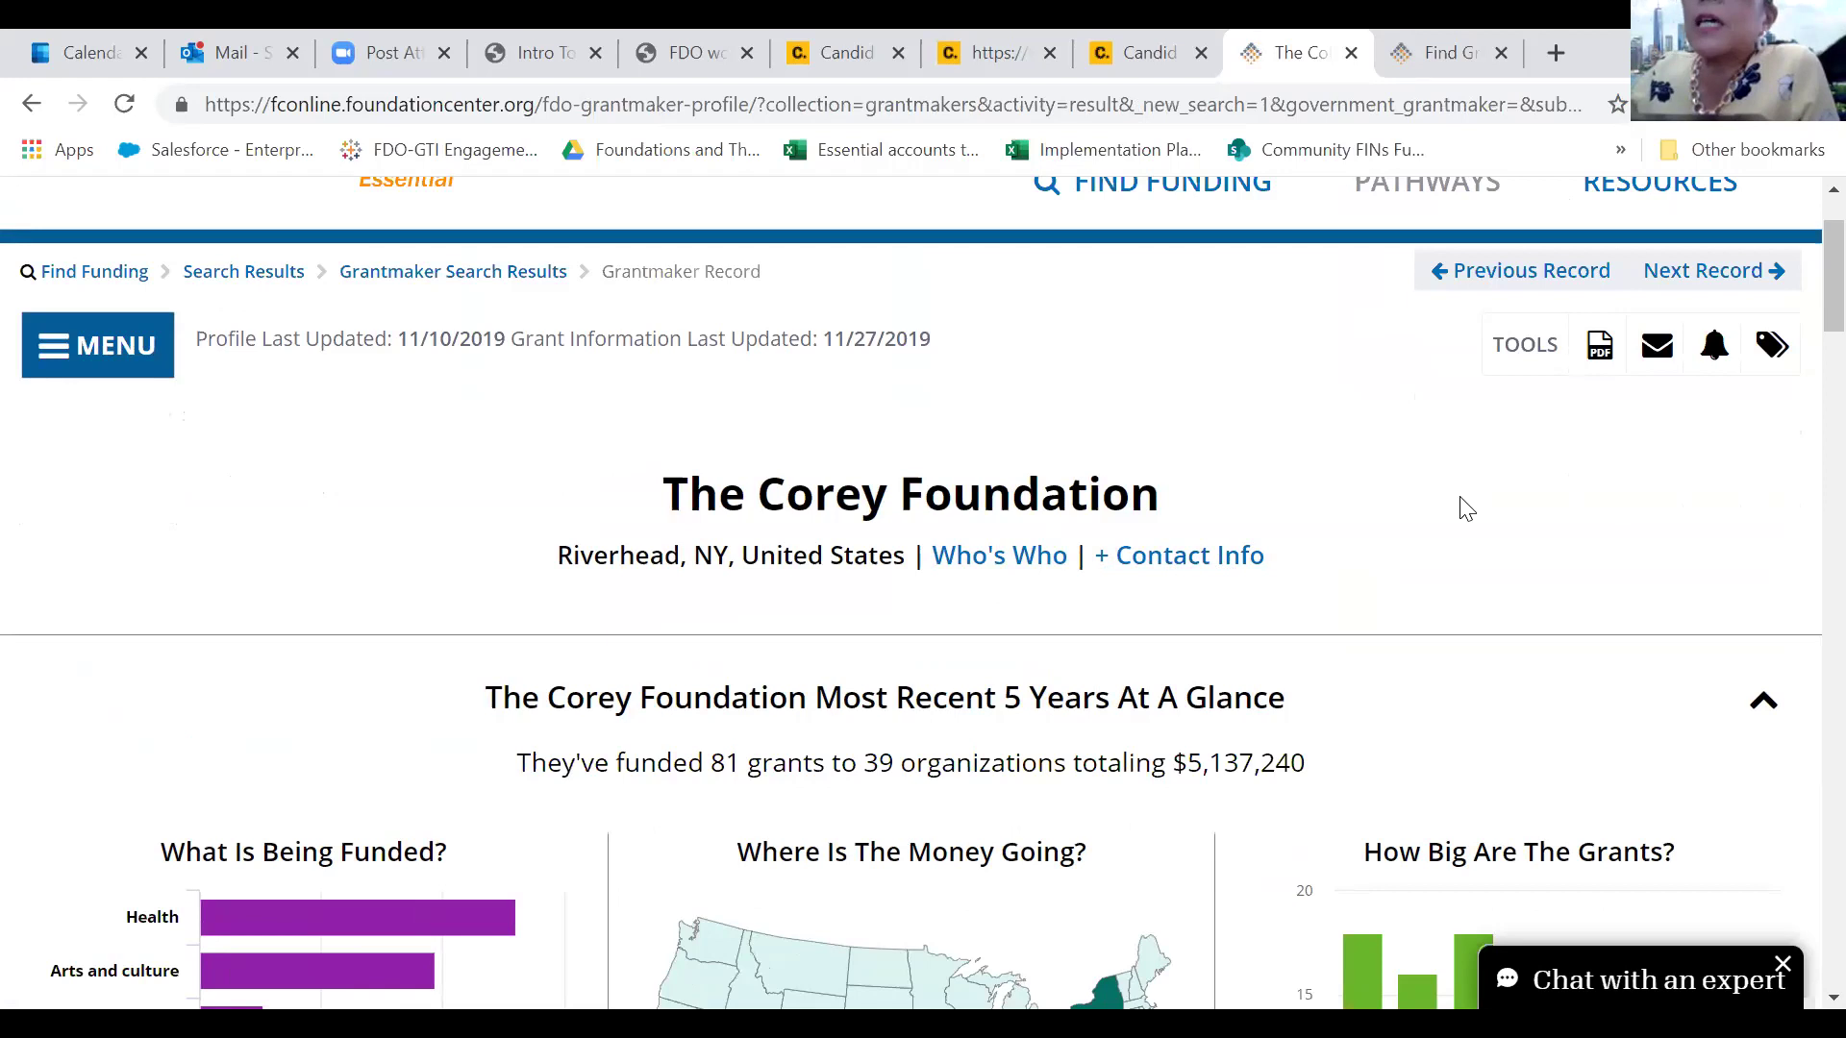
{"action": "scroll", "coordinate": [1471, 508], "scroll_direction": "down", "scroll_amount": 3}
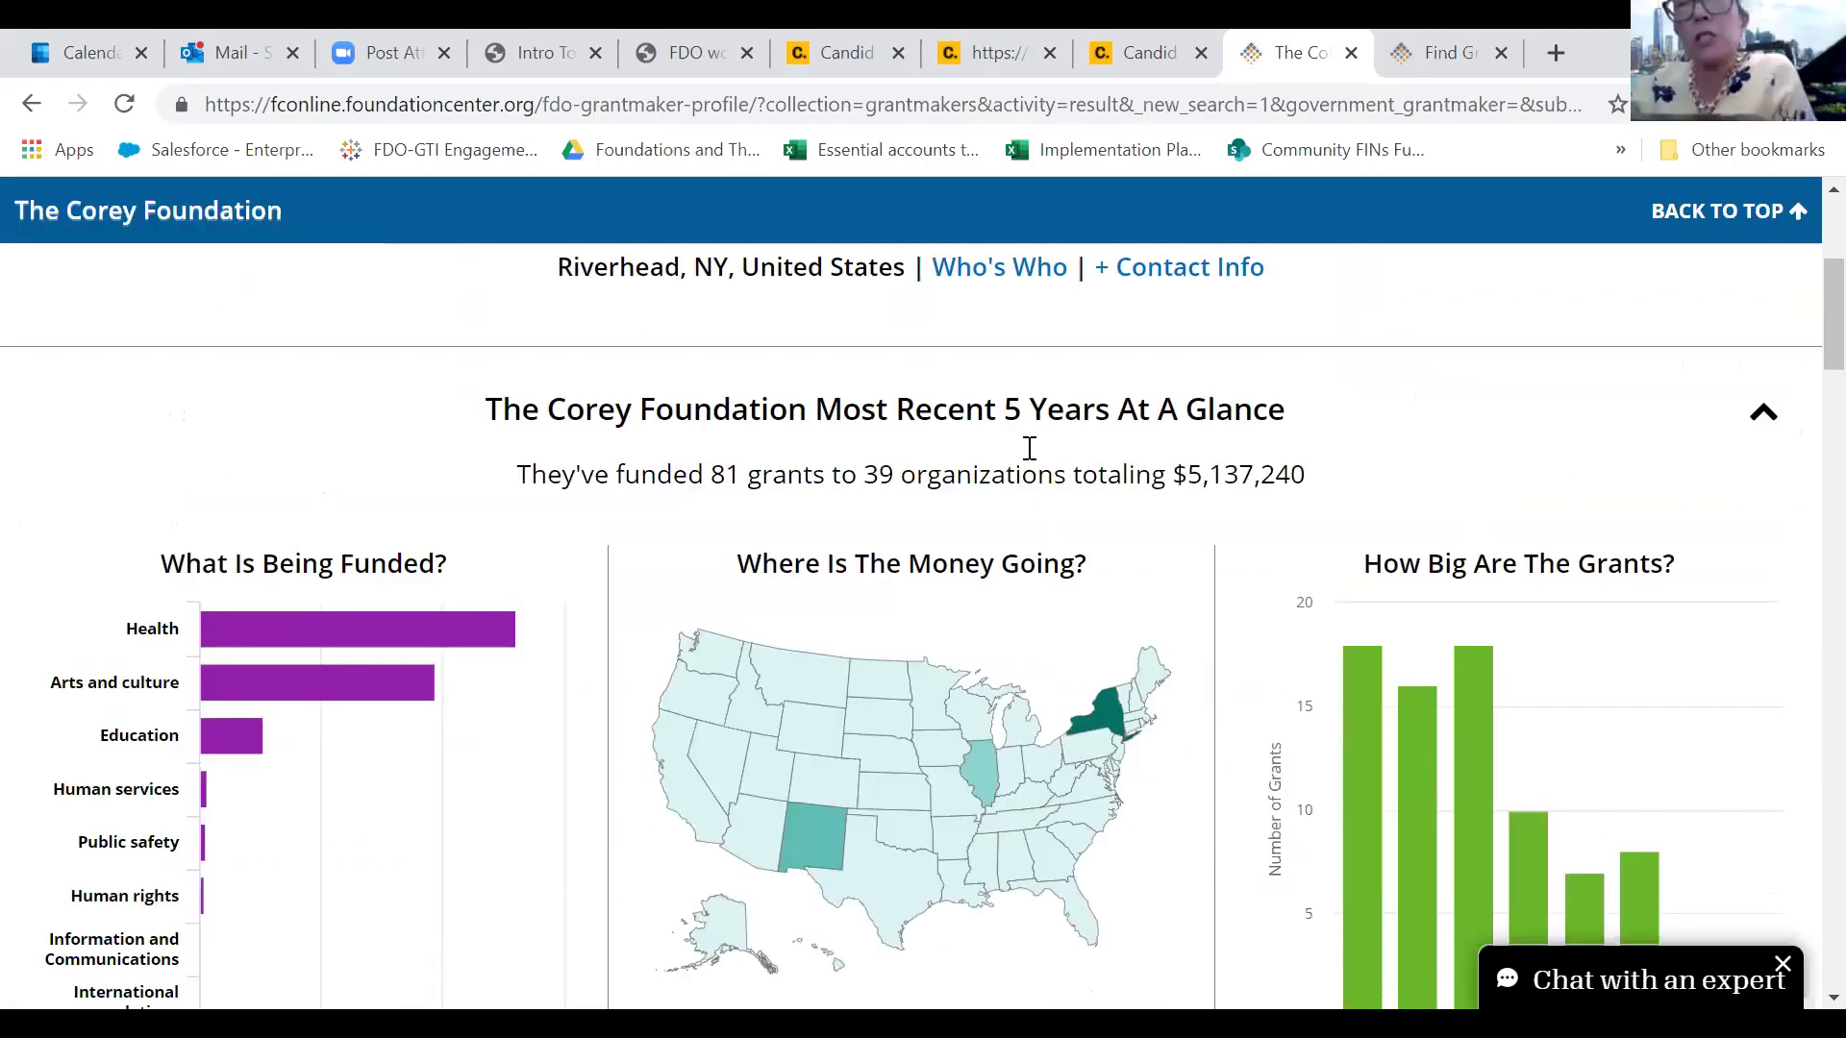
{"action": "scroll", "coordinate": [695, 439], "scroll_direction": "up", "scroll_amount": 3}
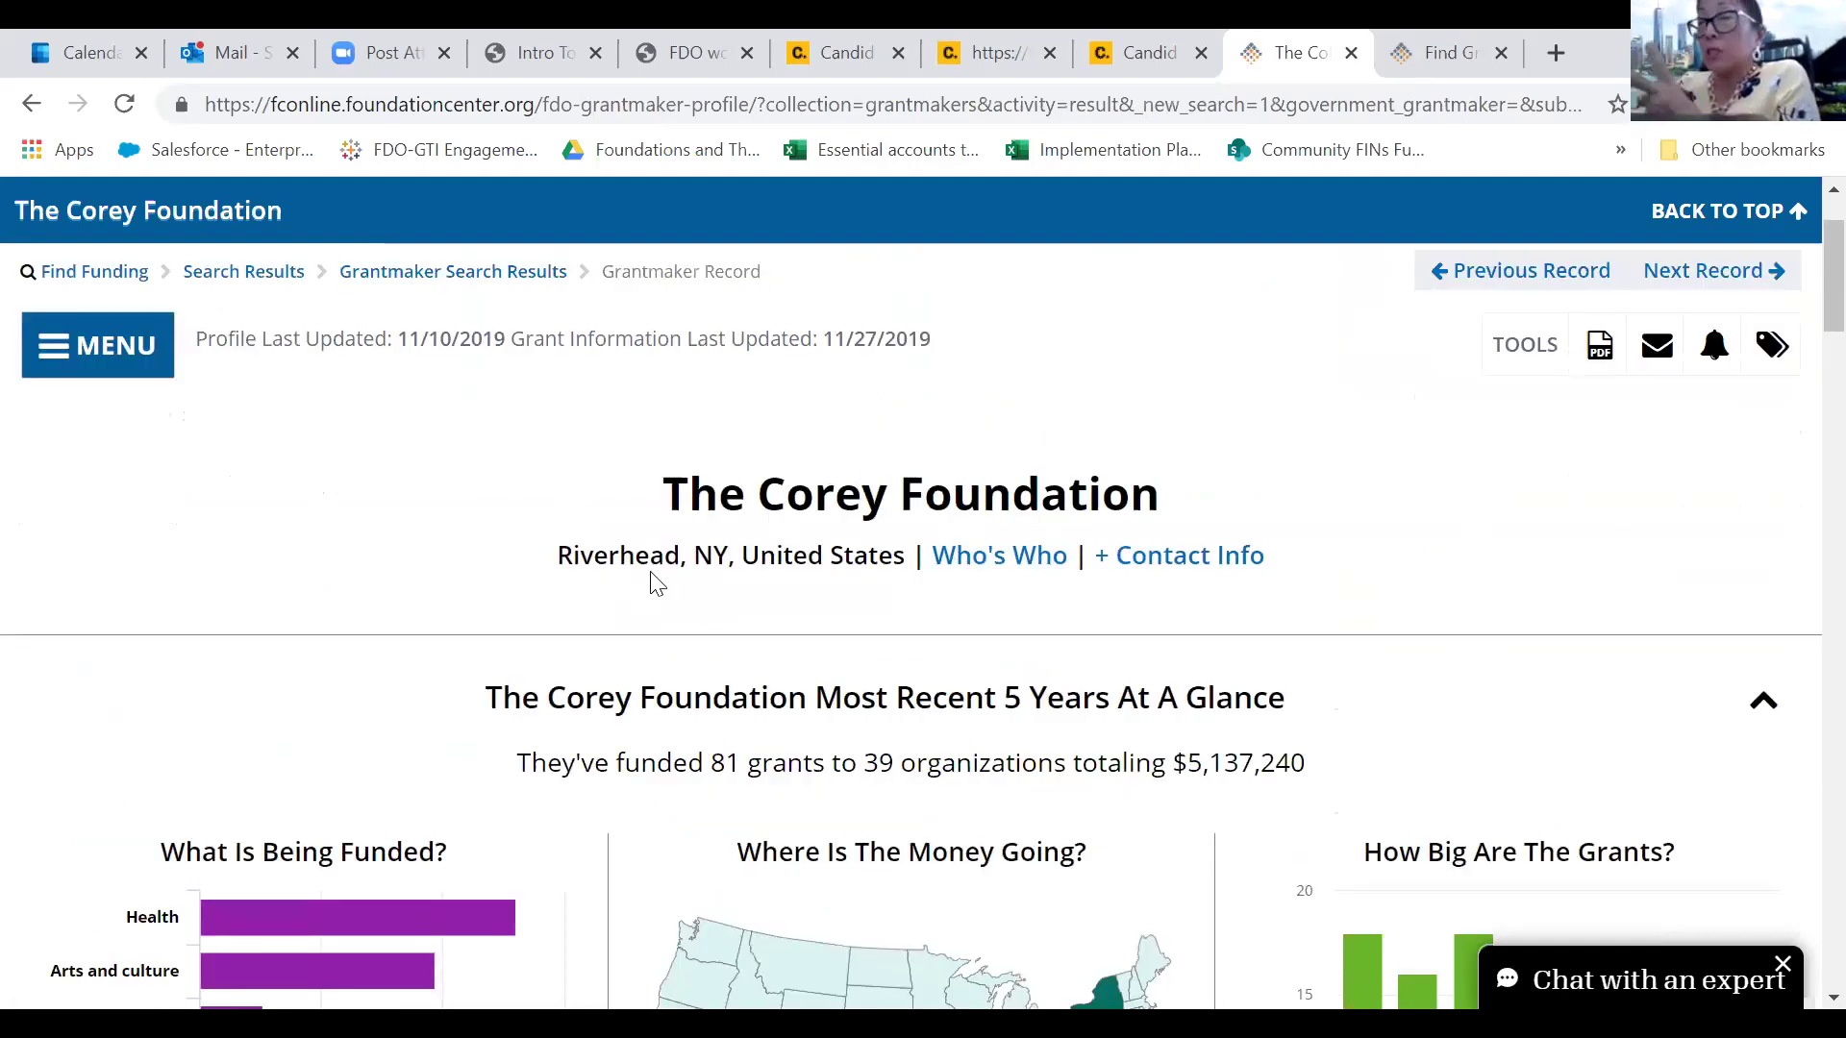
{"action": "scroll", "coordinate": [1175, 723], "scroll_direction": "down", "scroll_amount": 5}
{"action": "mouse_move", "coordinate": [1126, 585]}
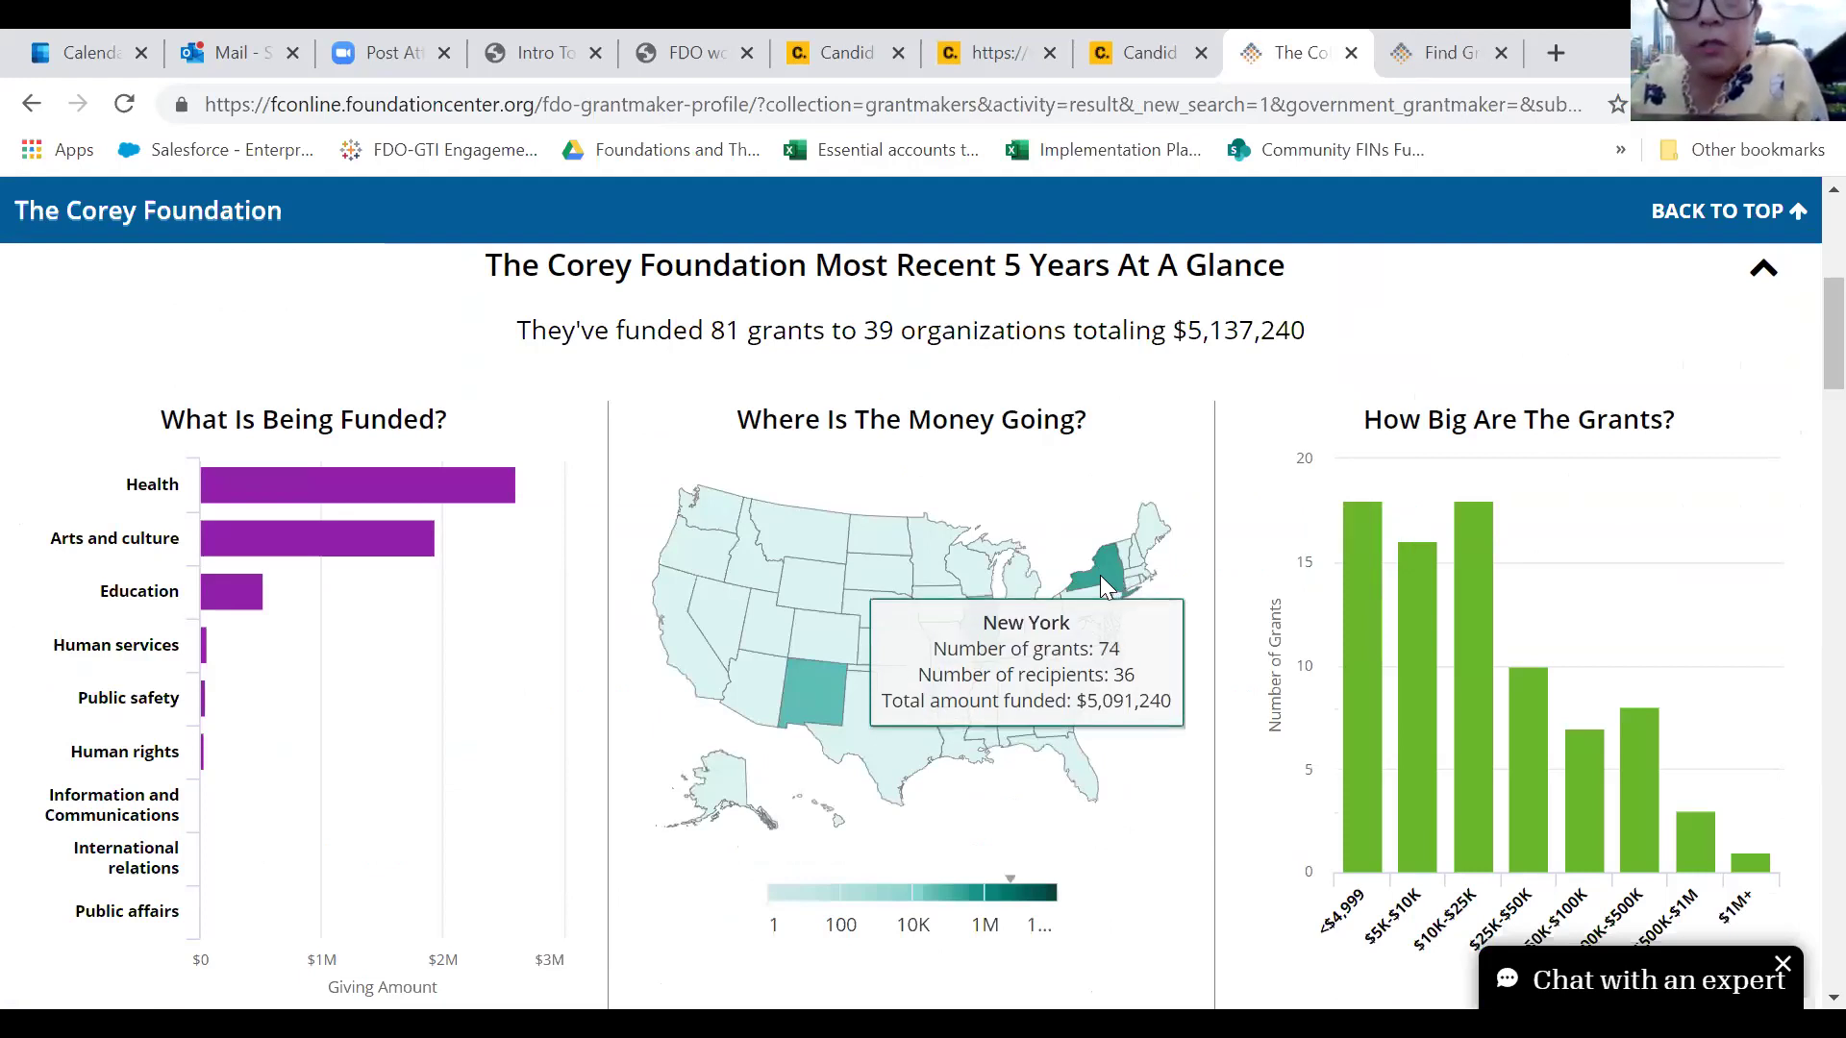
{"action": "mouse_move", "coordinate": [395, 491]}
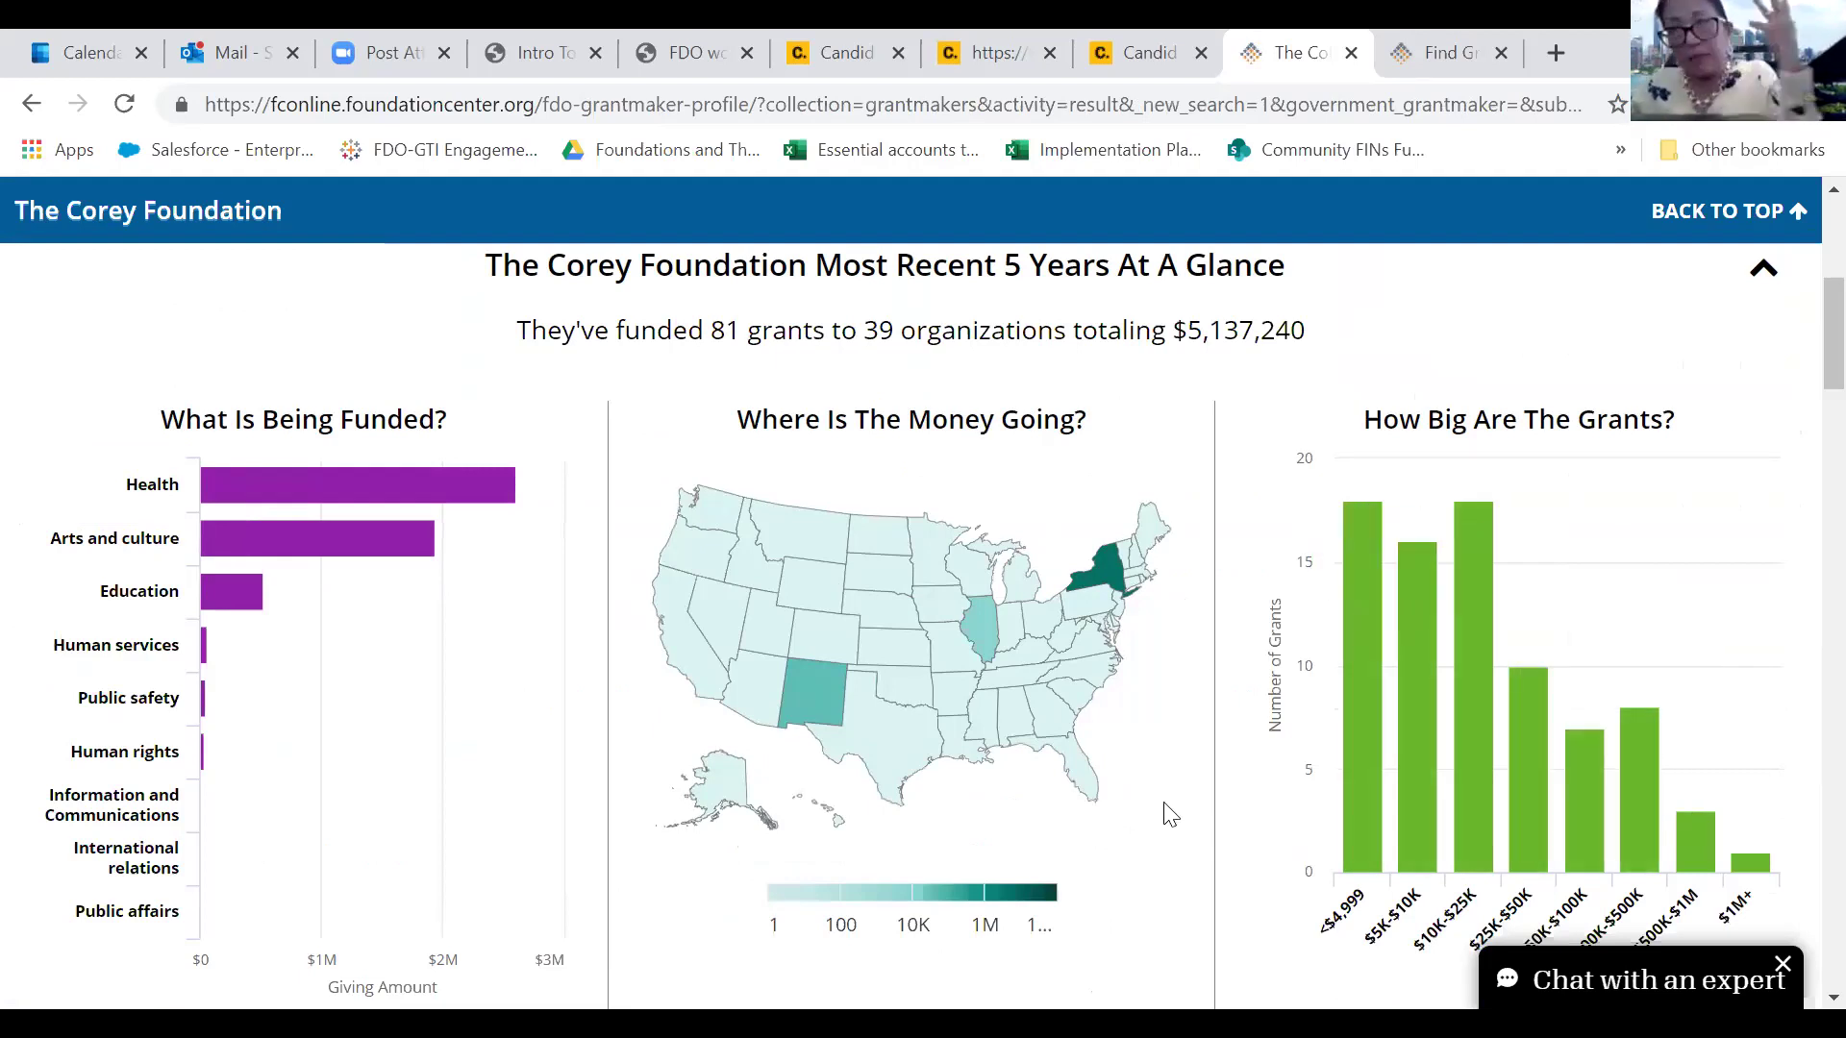
{"action": "scroll", "coordinate": [1250, 784], "scroll_direction": "down", "scroll_amount": 1}
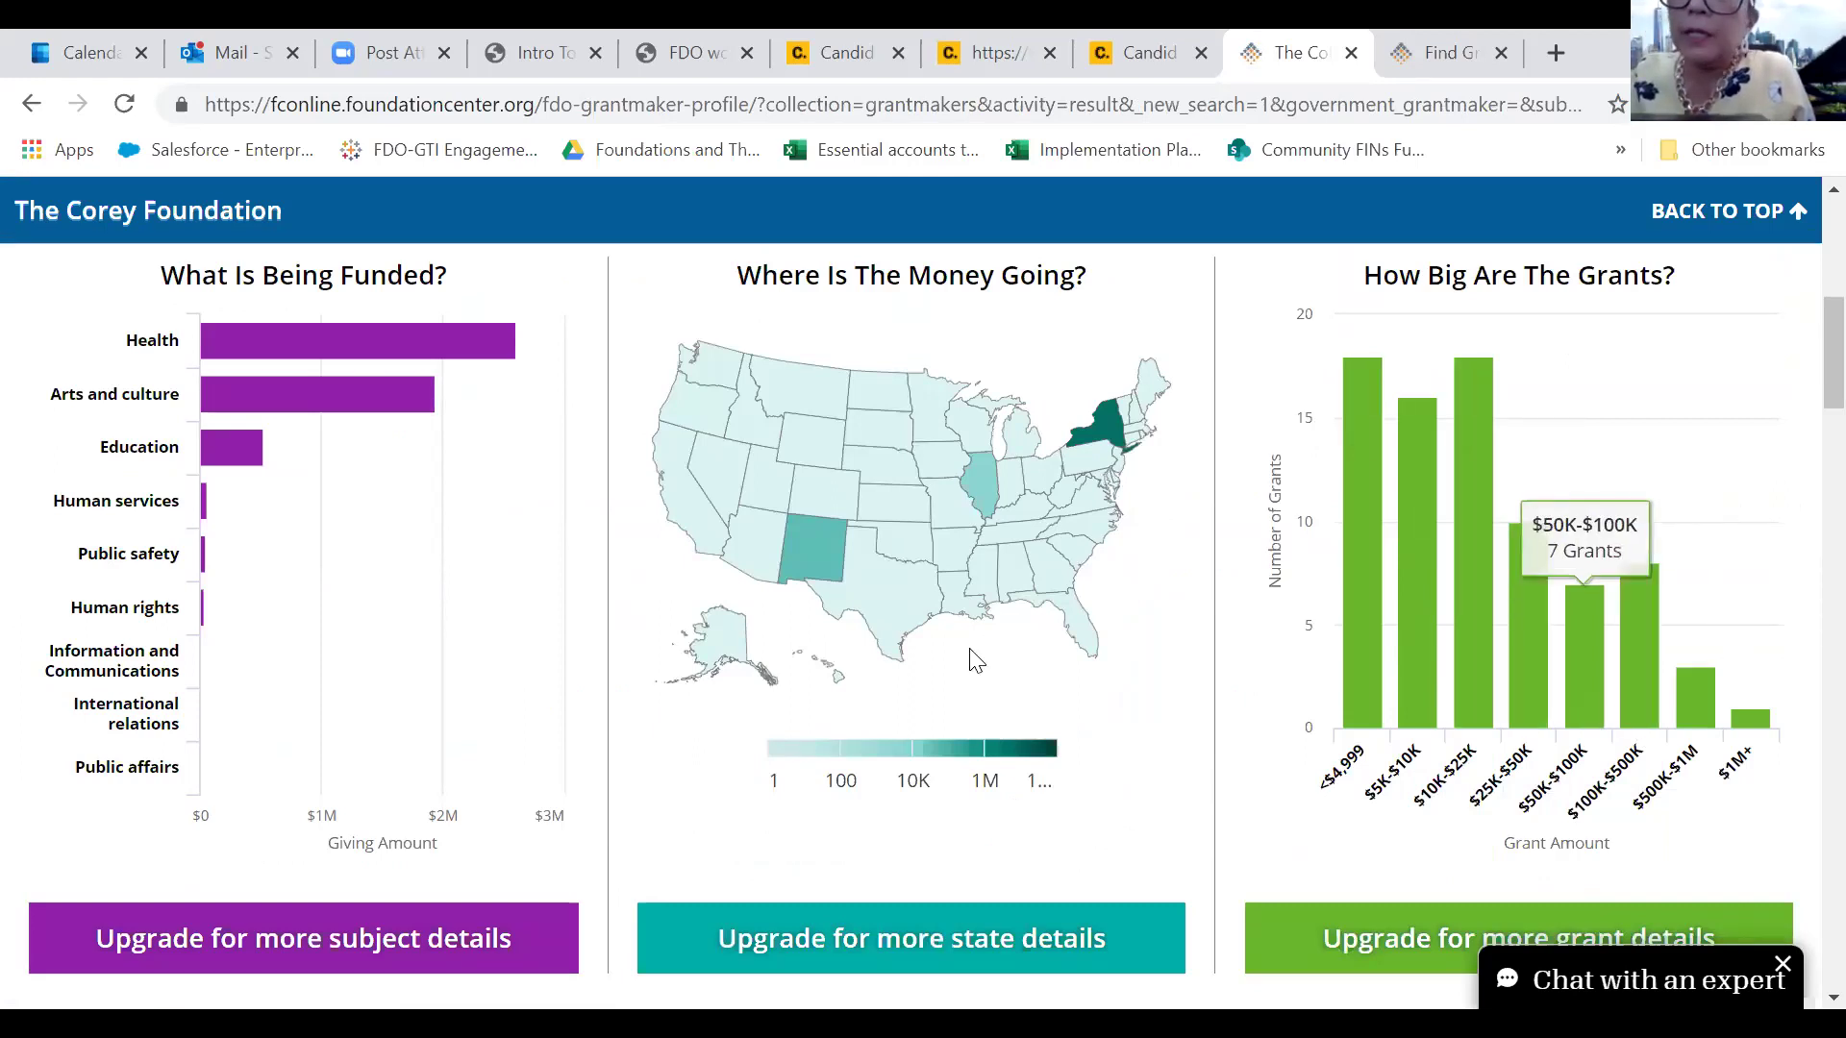
{"action": "scroll", "coordinate": [969, 660], "scroll_direction": "down", "scroll_amount": 4}
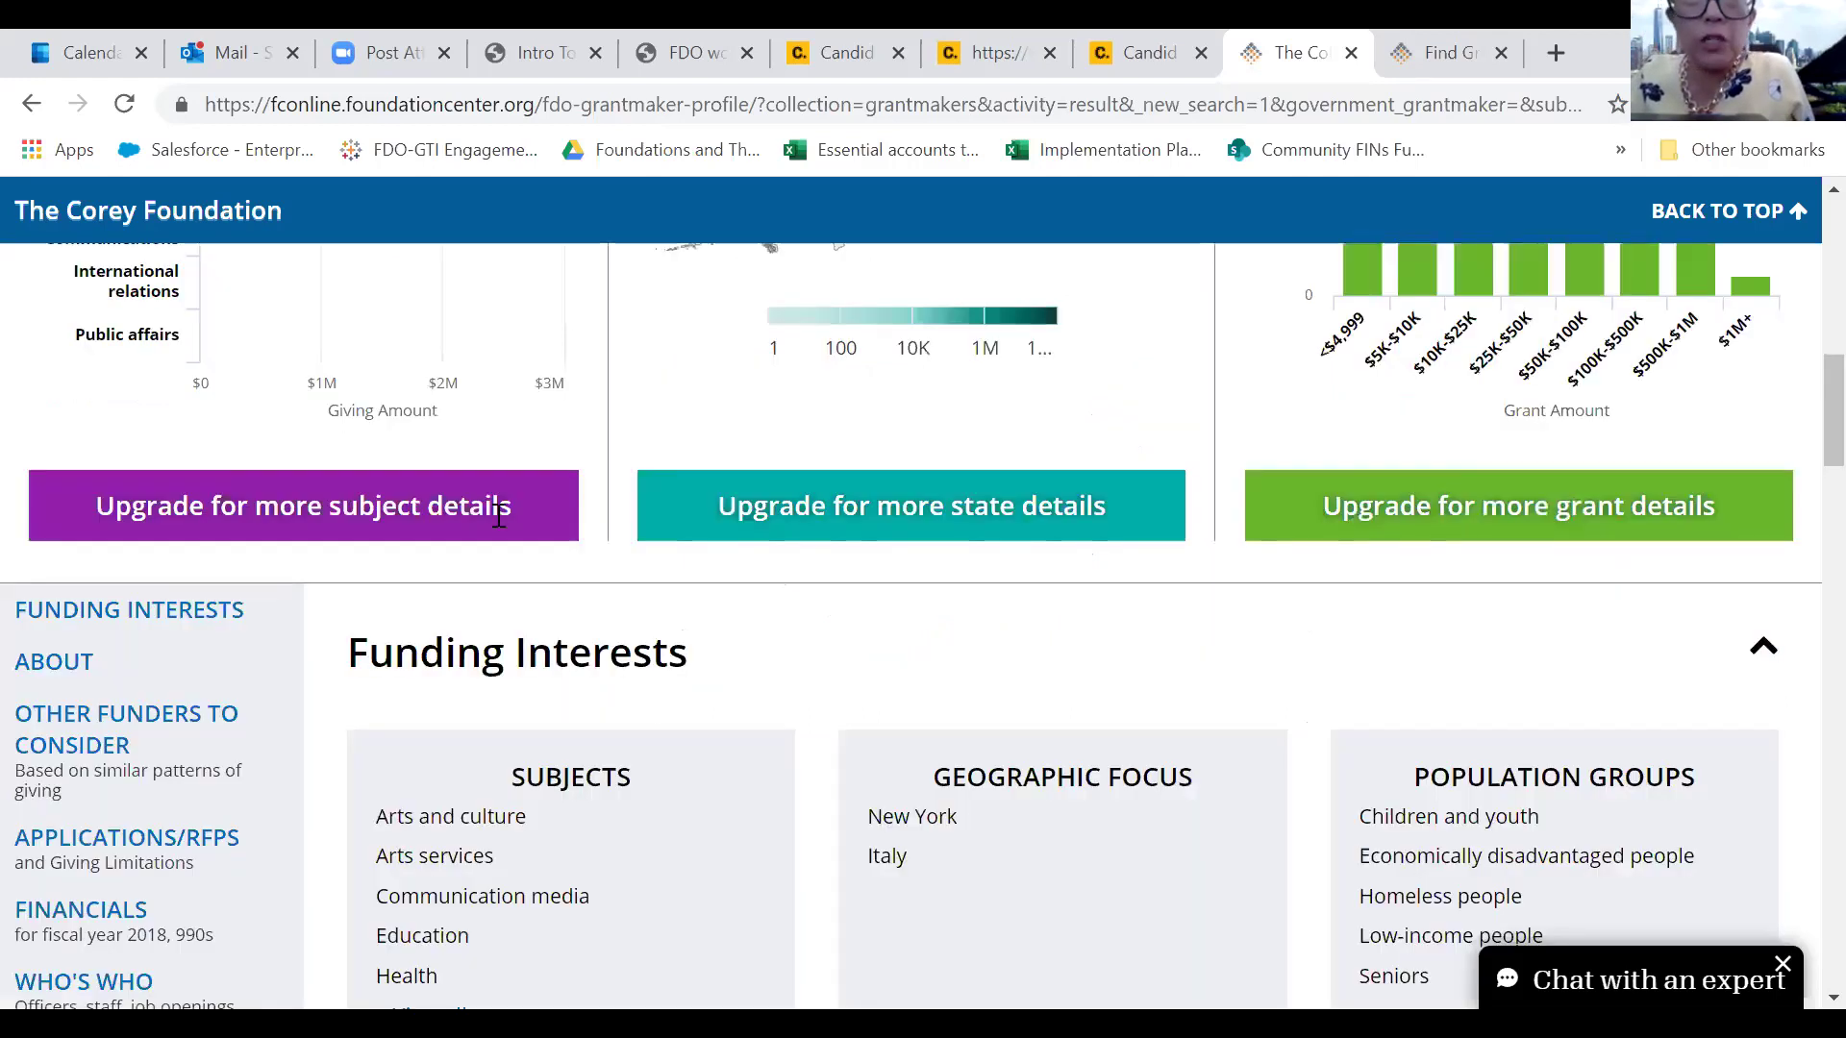
{"action": "scroll", "coordinate": [394, 526], "scroll_direction": "down", "scroll_amount": 3}
{"action": "scroll", "coordinate": [350, 569], "scroll_direction": "up", "scroll_amount": 1}
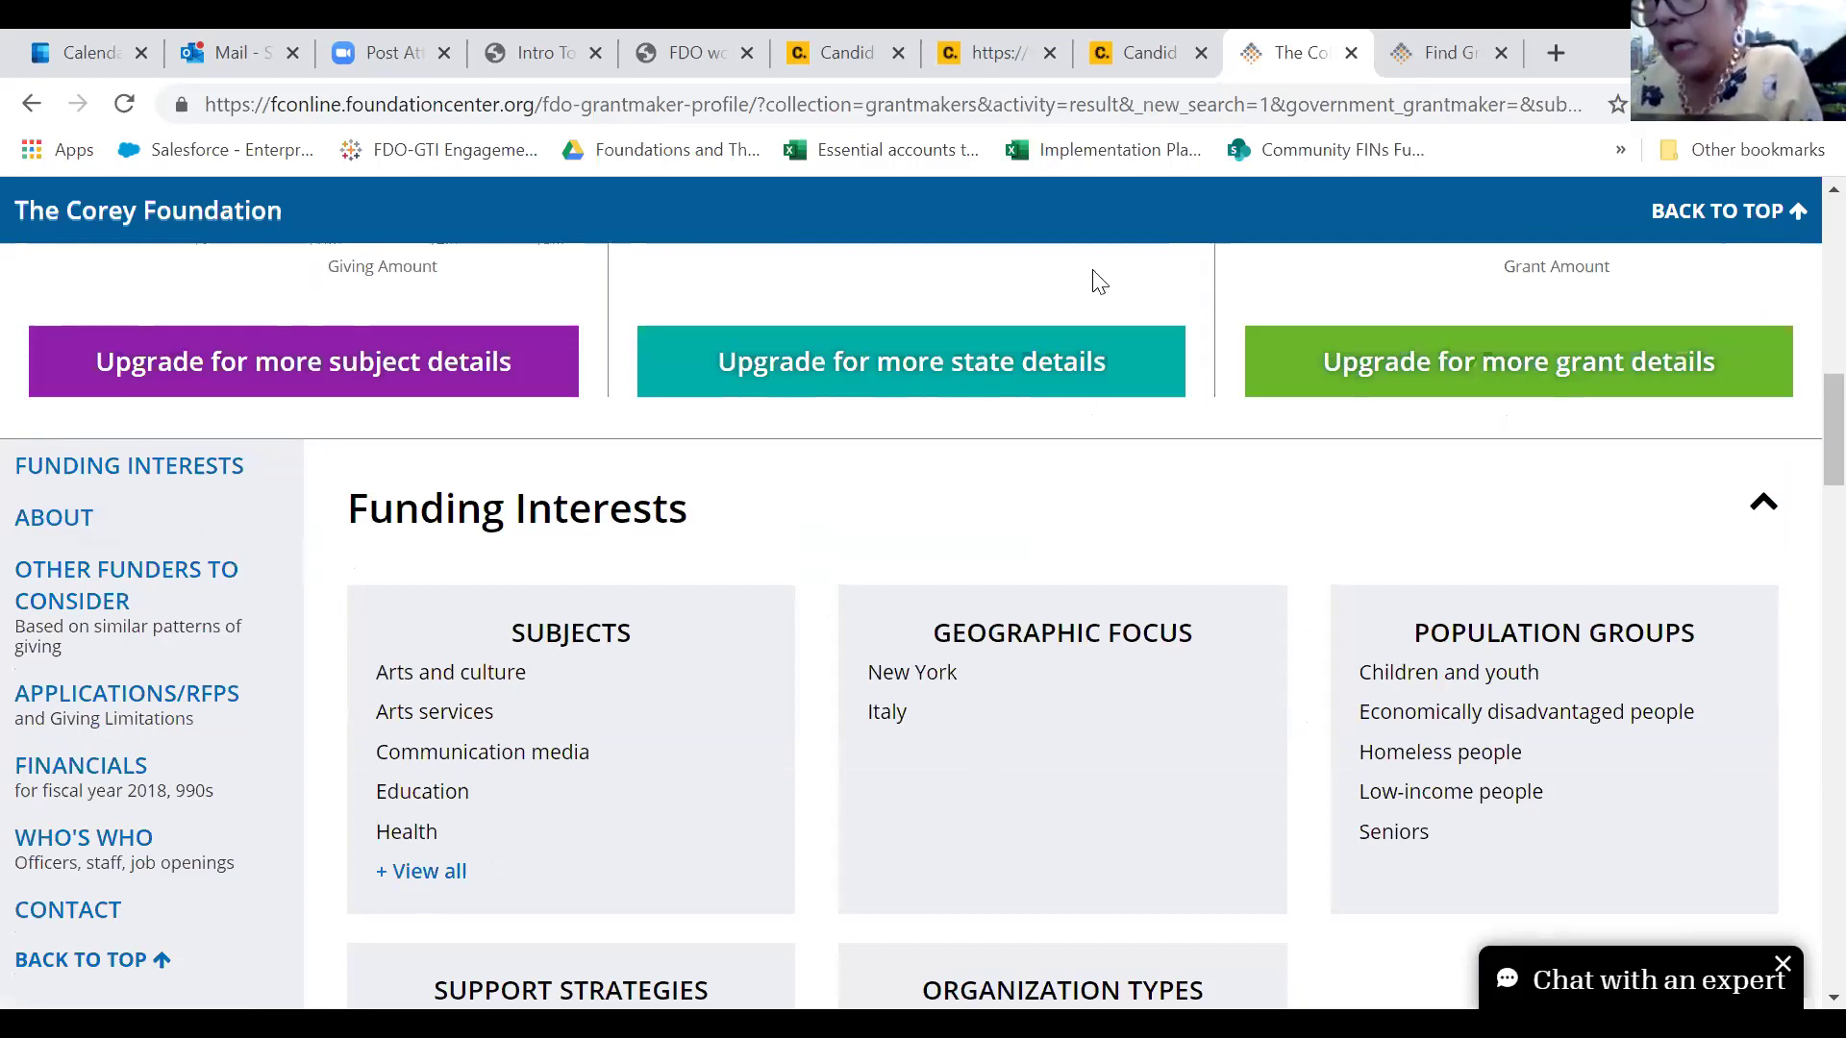
{"action": "scroll", "coordinate": [1092, 280], "scroll_direction": "up", "scroll_amount": 4}
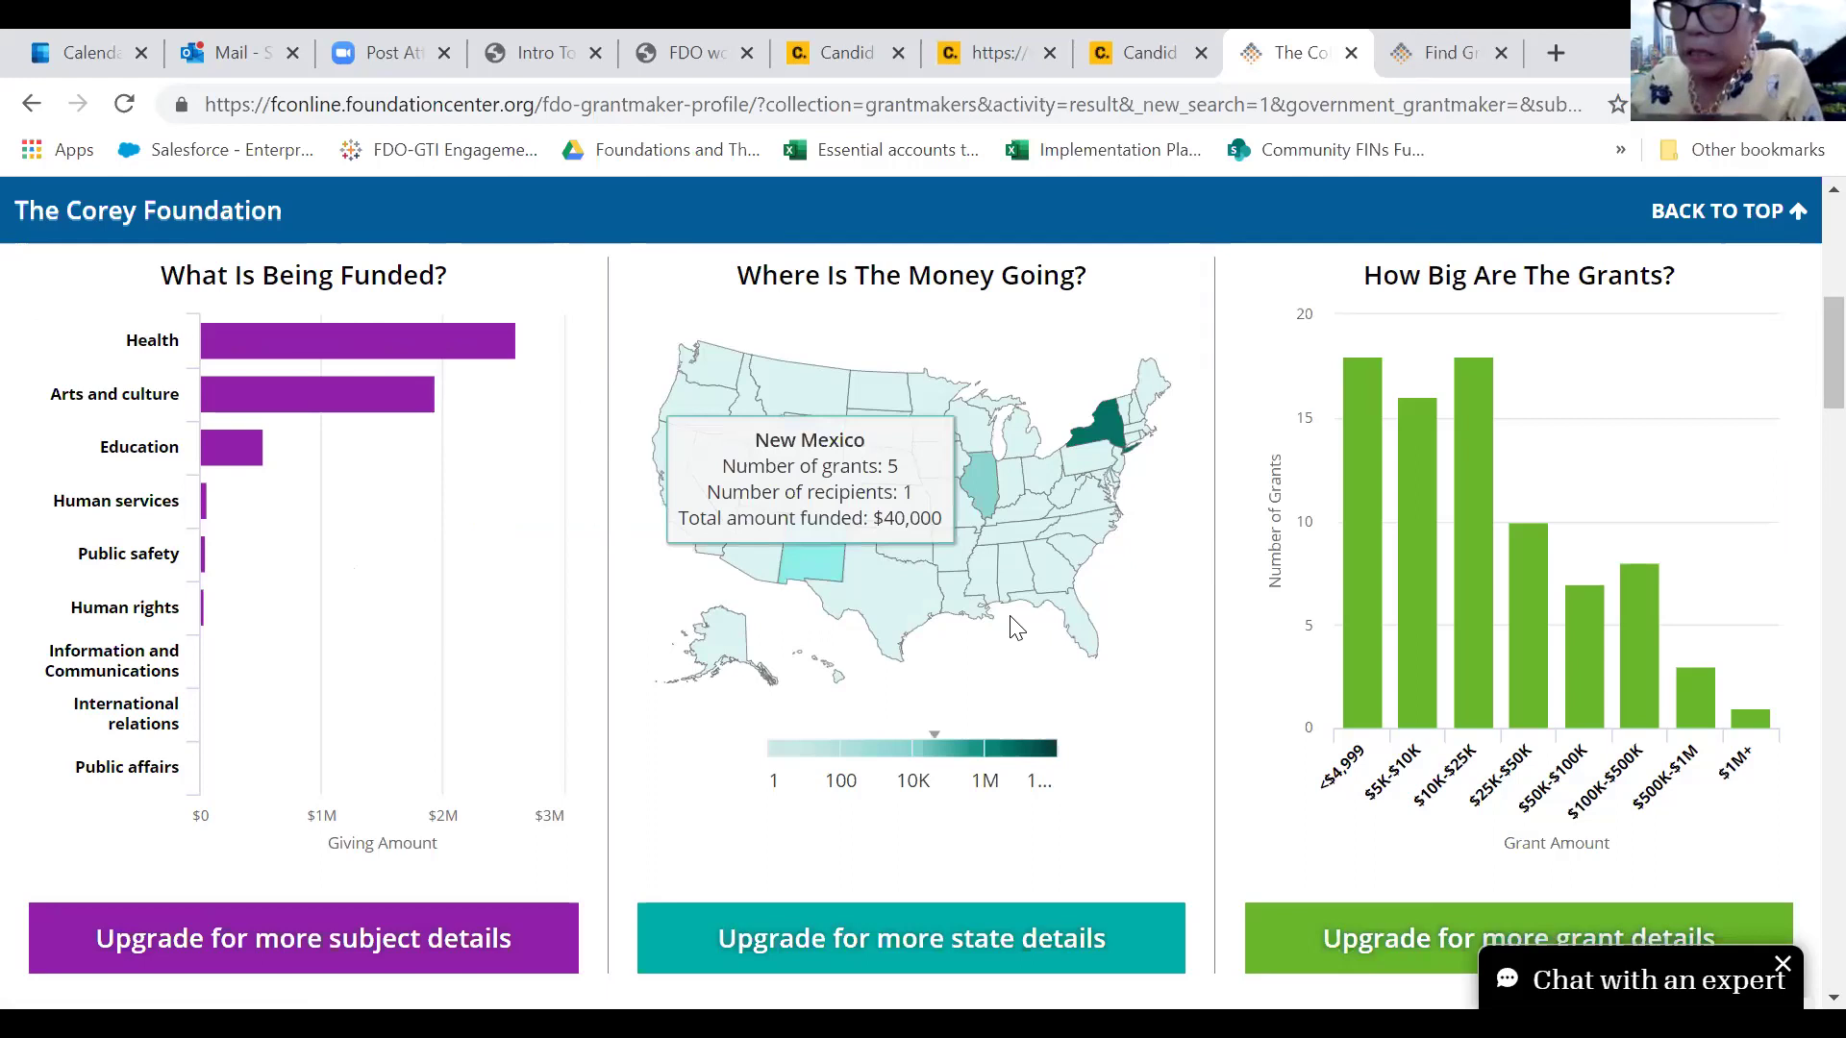
Expand the full subject list under Funding Interests and review it along with the support strategies and organization types
{"action": "scroll", "coordinate": [1015, 692], "scroll_direction": "down", "scroll_amount": 7}
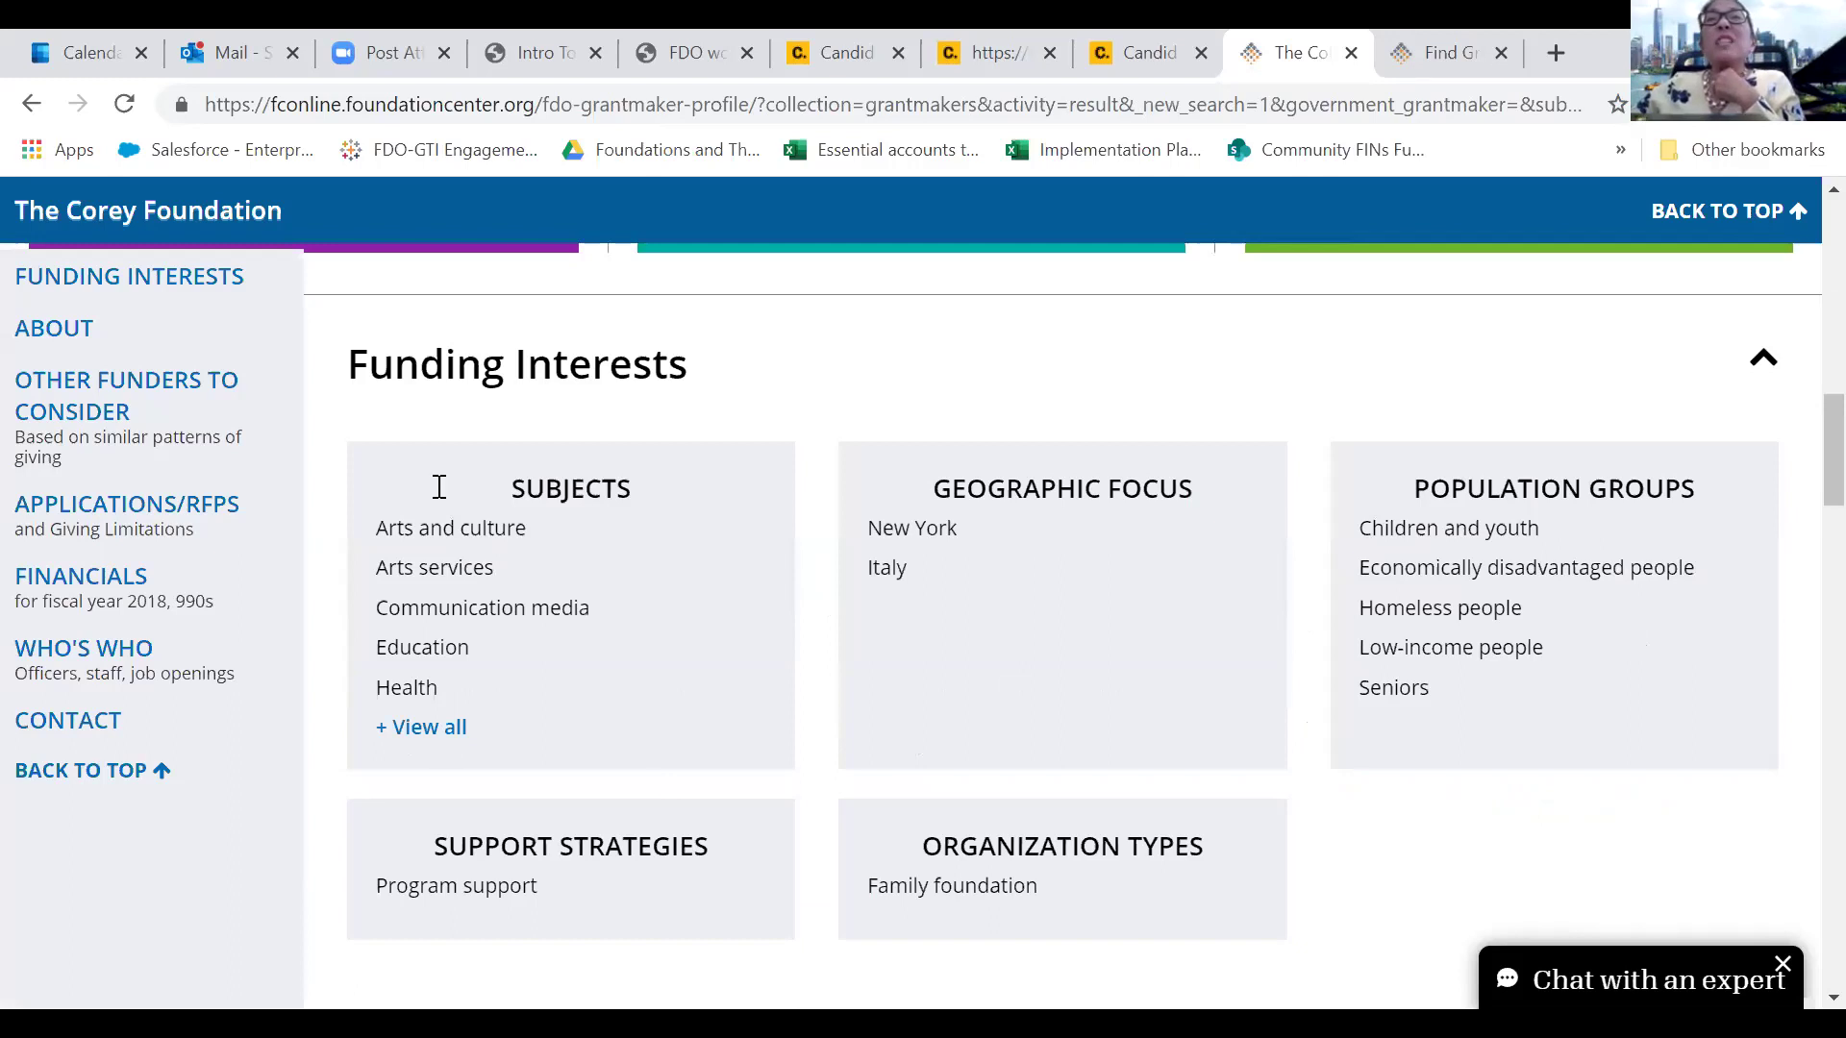
{"action": "left_click", "coordinate": [437, 729]}
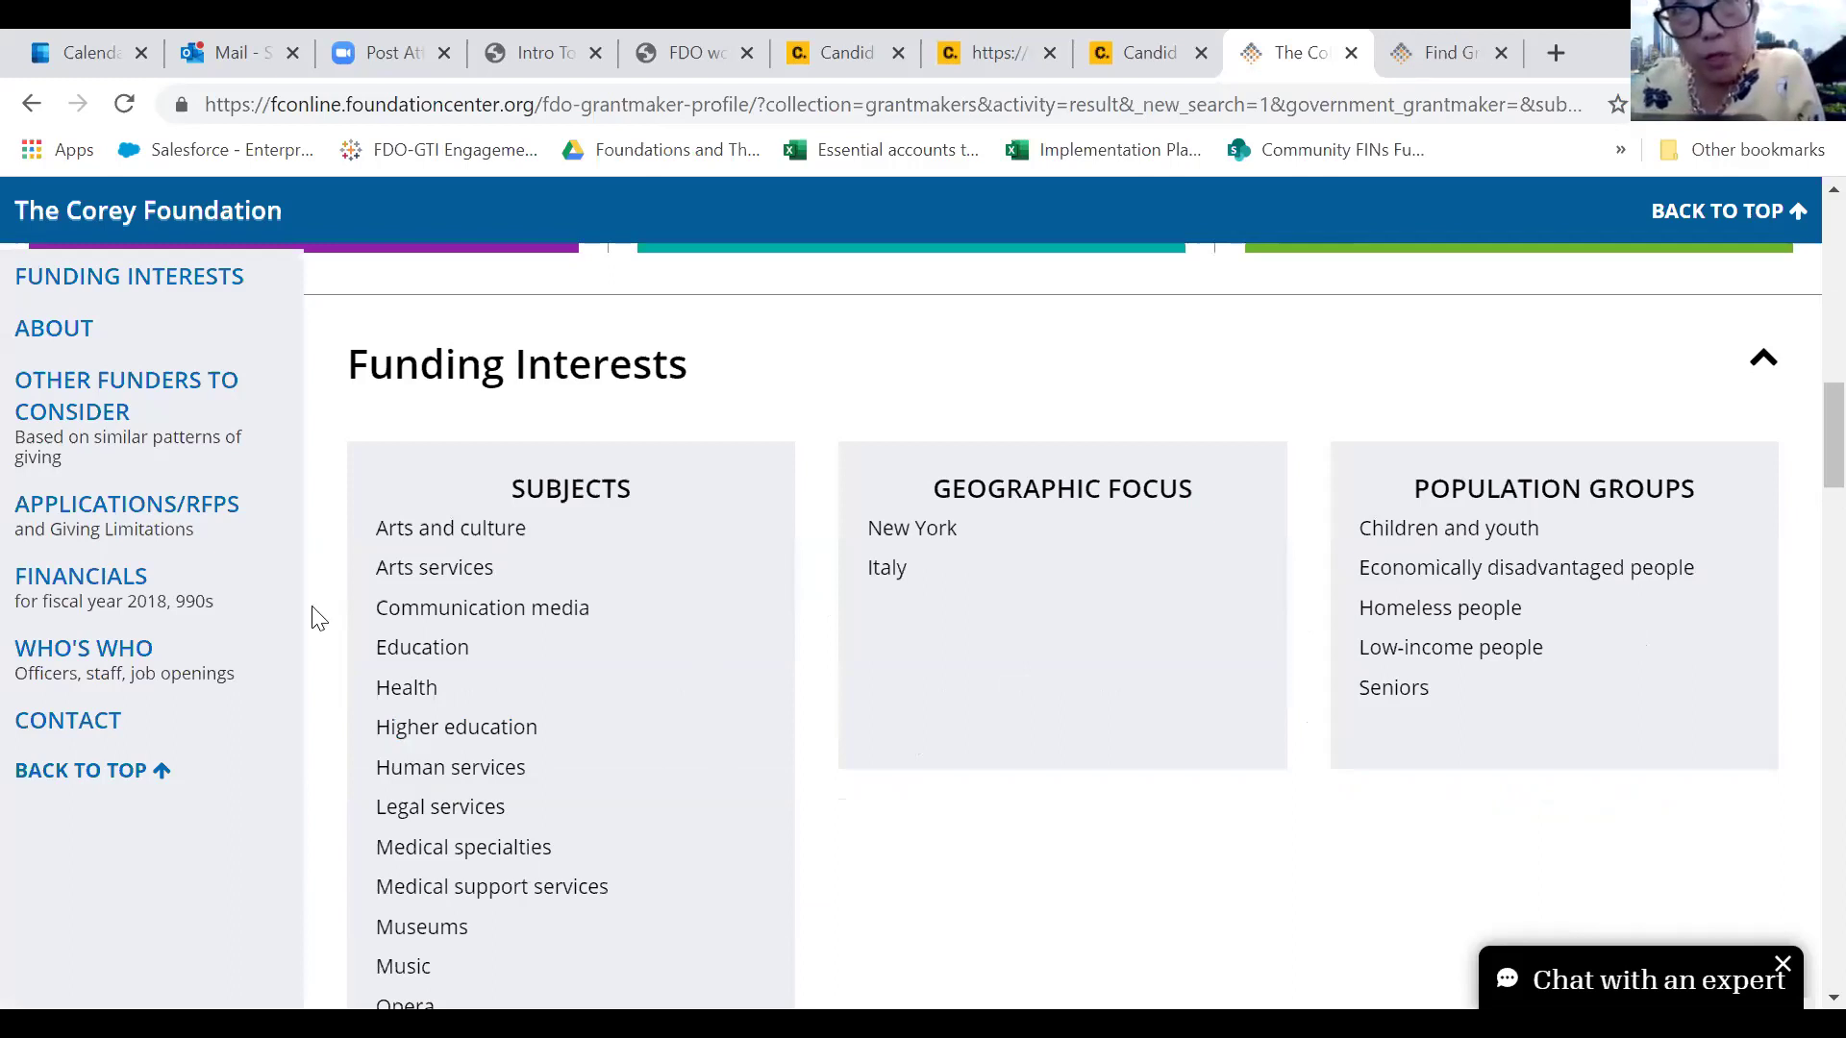
{"action": "scroll", "coordinate": [317, 618], "scroll_direction": "down", "scroll_amount": 1}
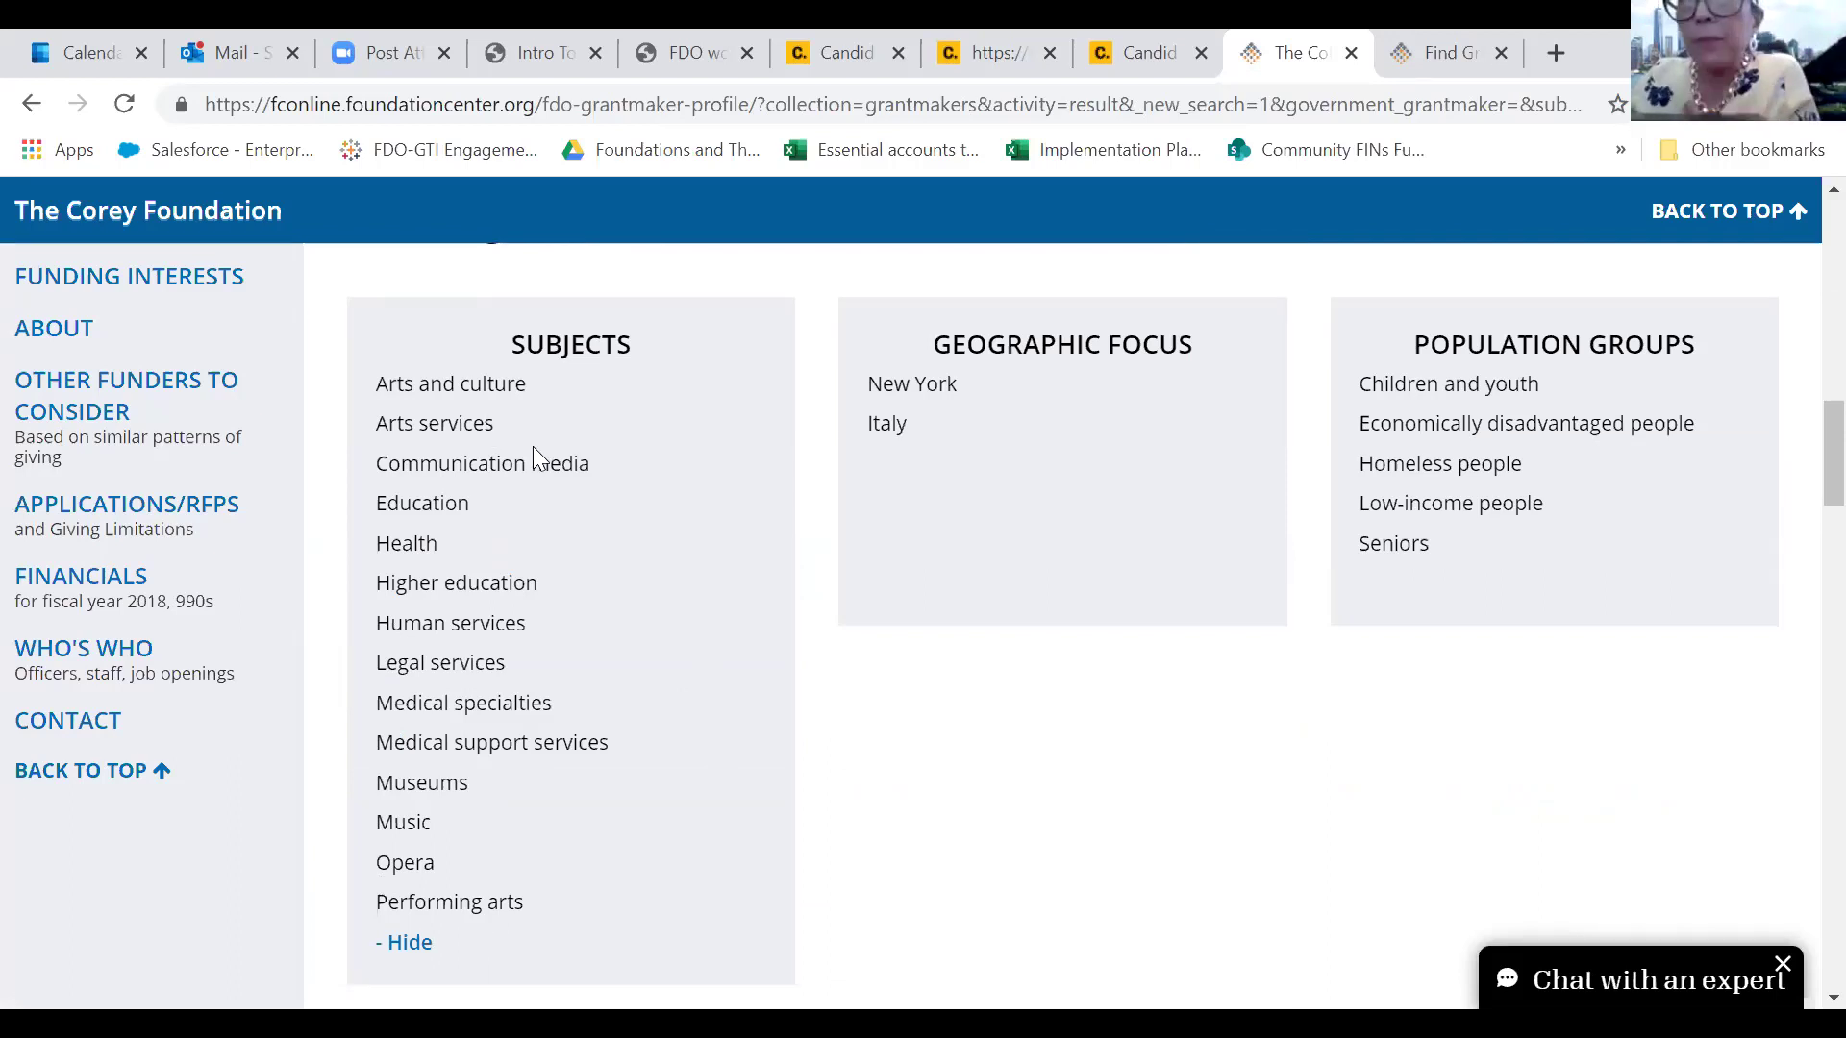
{"action": "scroll", "coordinate": [791, 511], "scroll_direction": "down", "scroll_amount": 1}
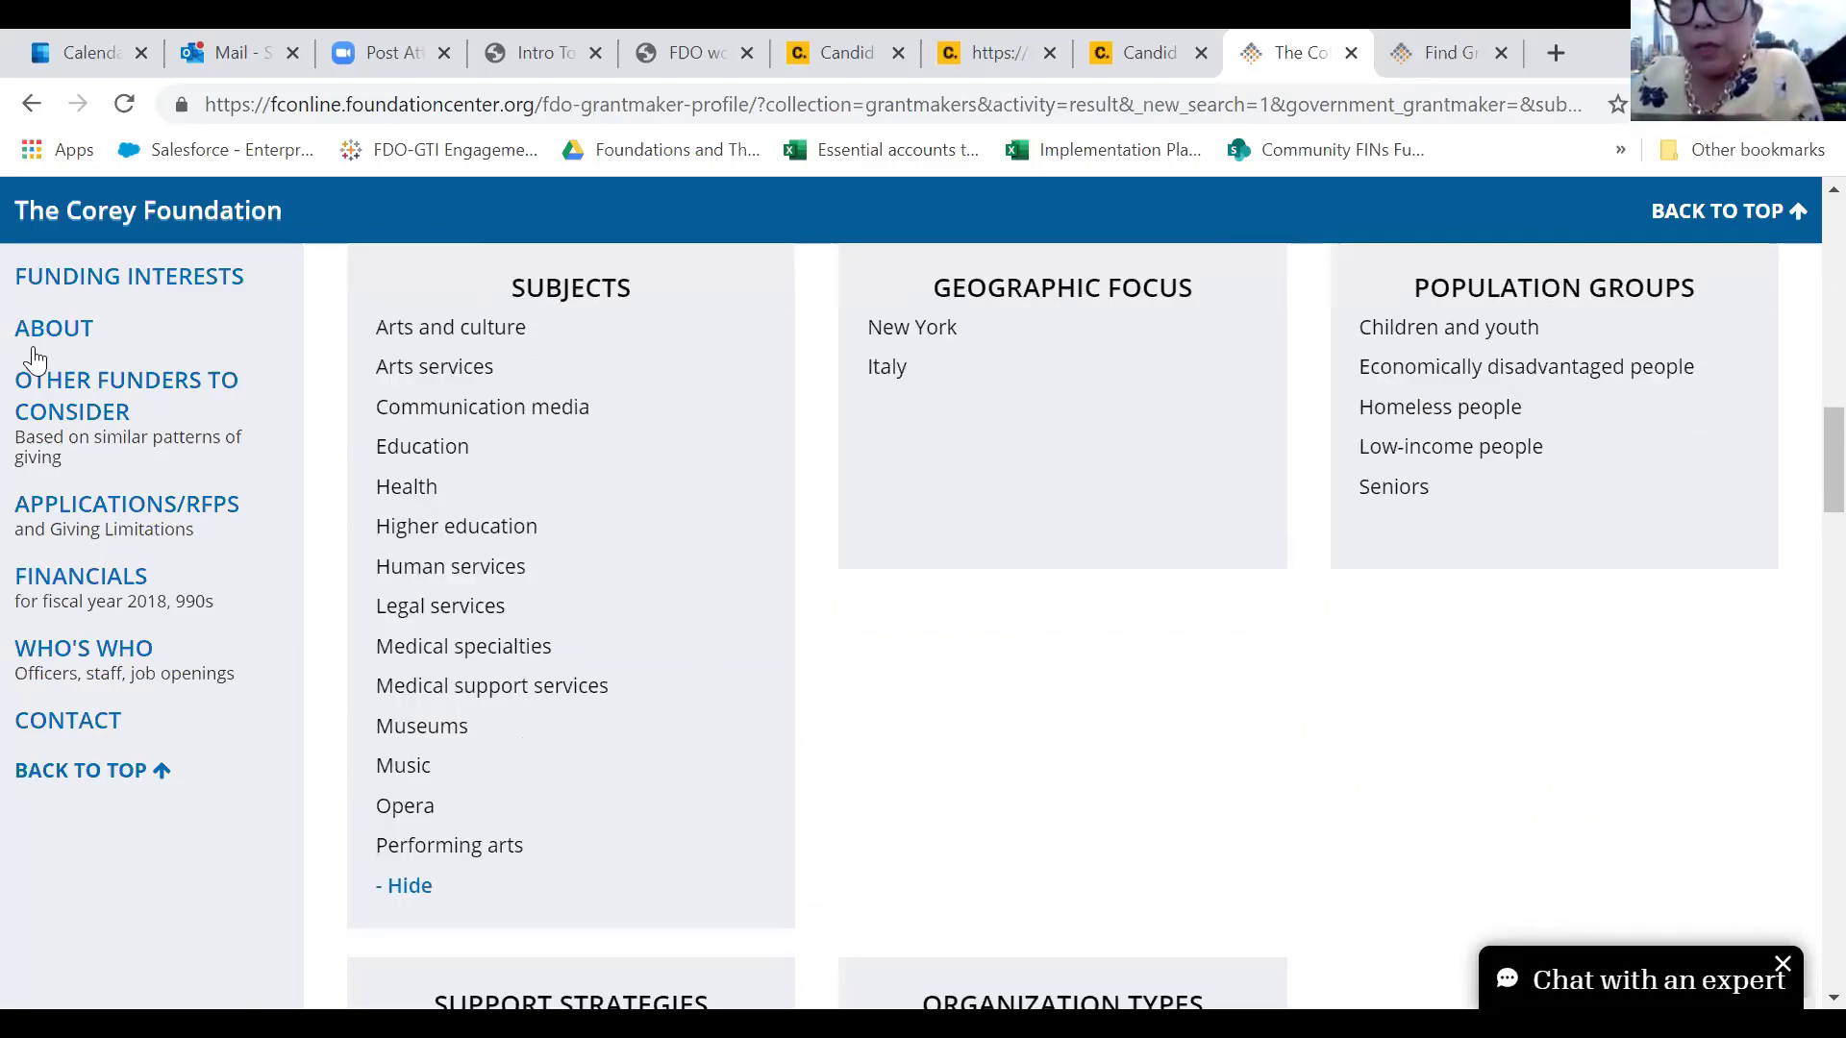
{"action": "scroll", "coordinate": [34, 358], "scroll_direction": "down", "scroll_amount": 2}
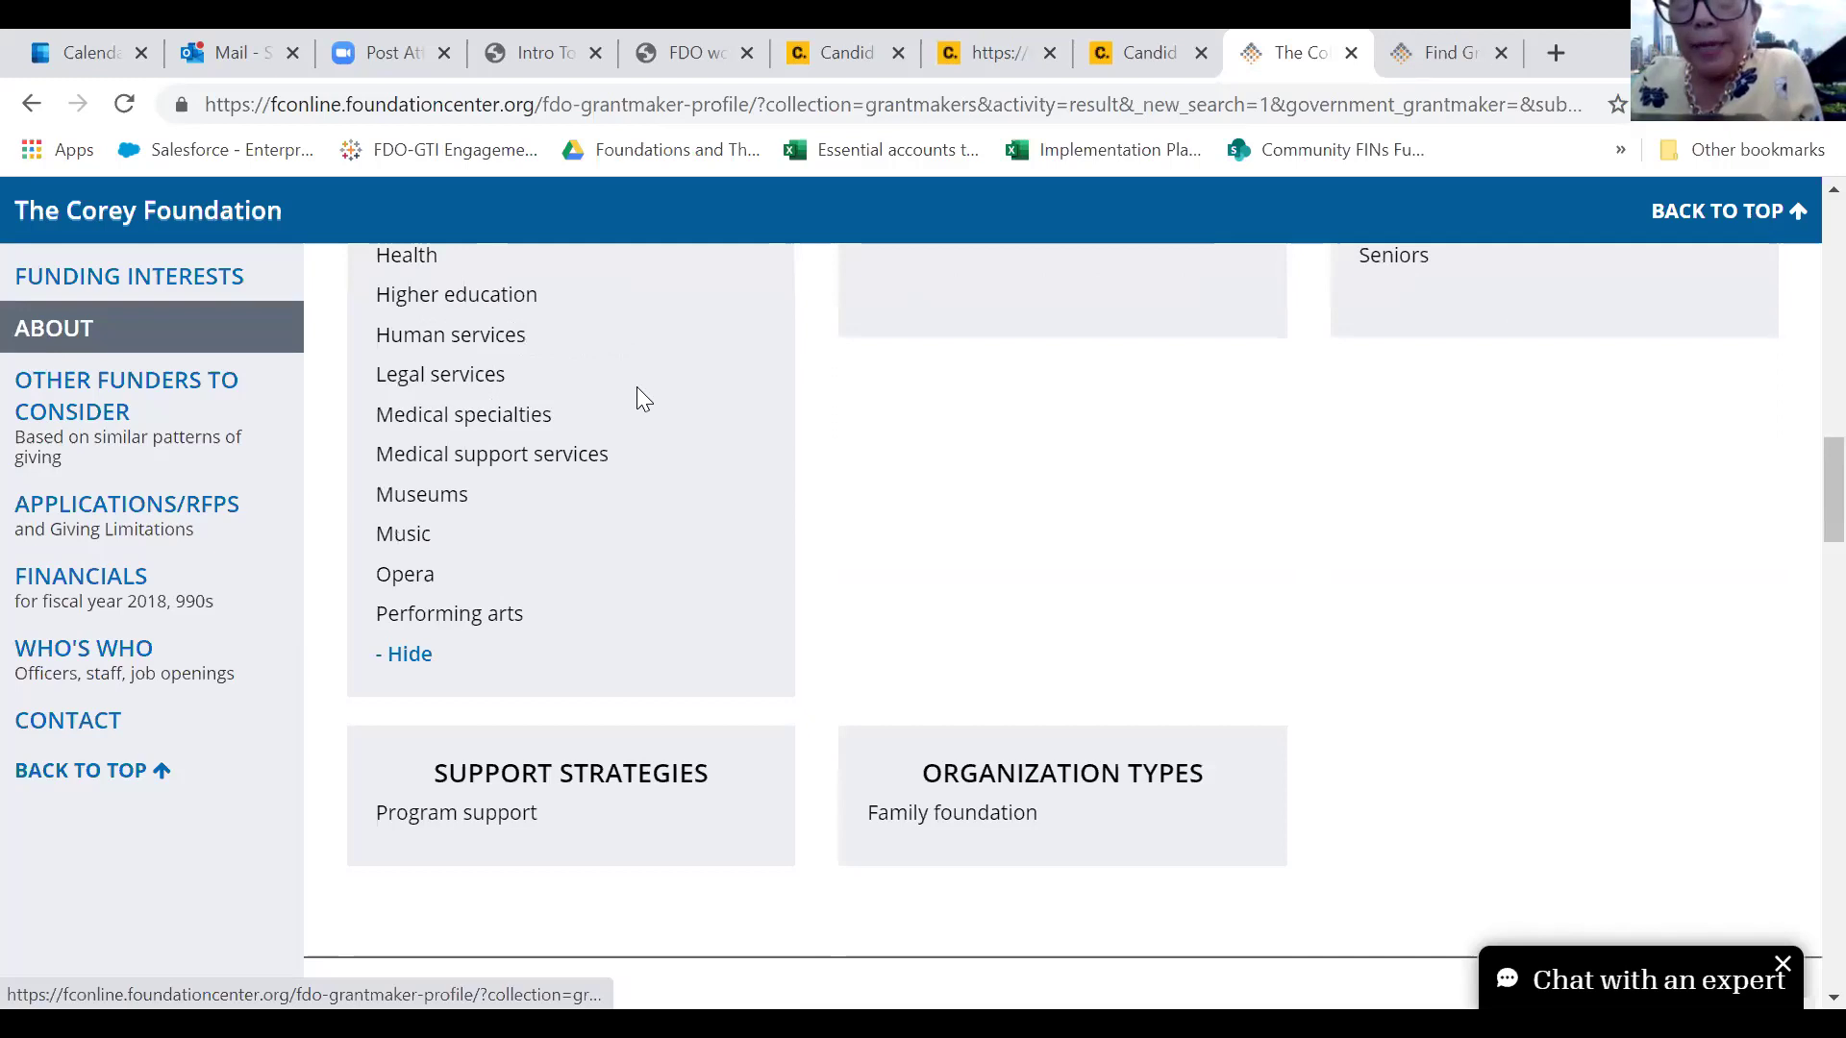
Expand the Background entry in The Corey Foundation's About section and review the Other Funders to Consider
{"action": "scroll", "coordinate": [582, 464], "scroll_direction": "down", "scroll_amount": 6}
{"action": "left_click", "coordinate": [433, 413]}
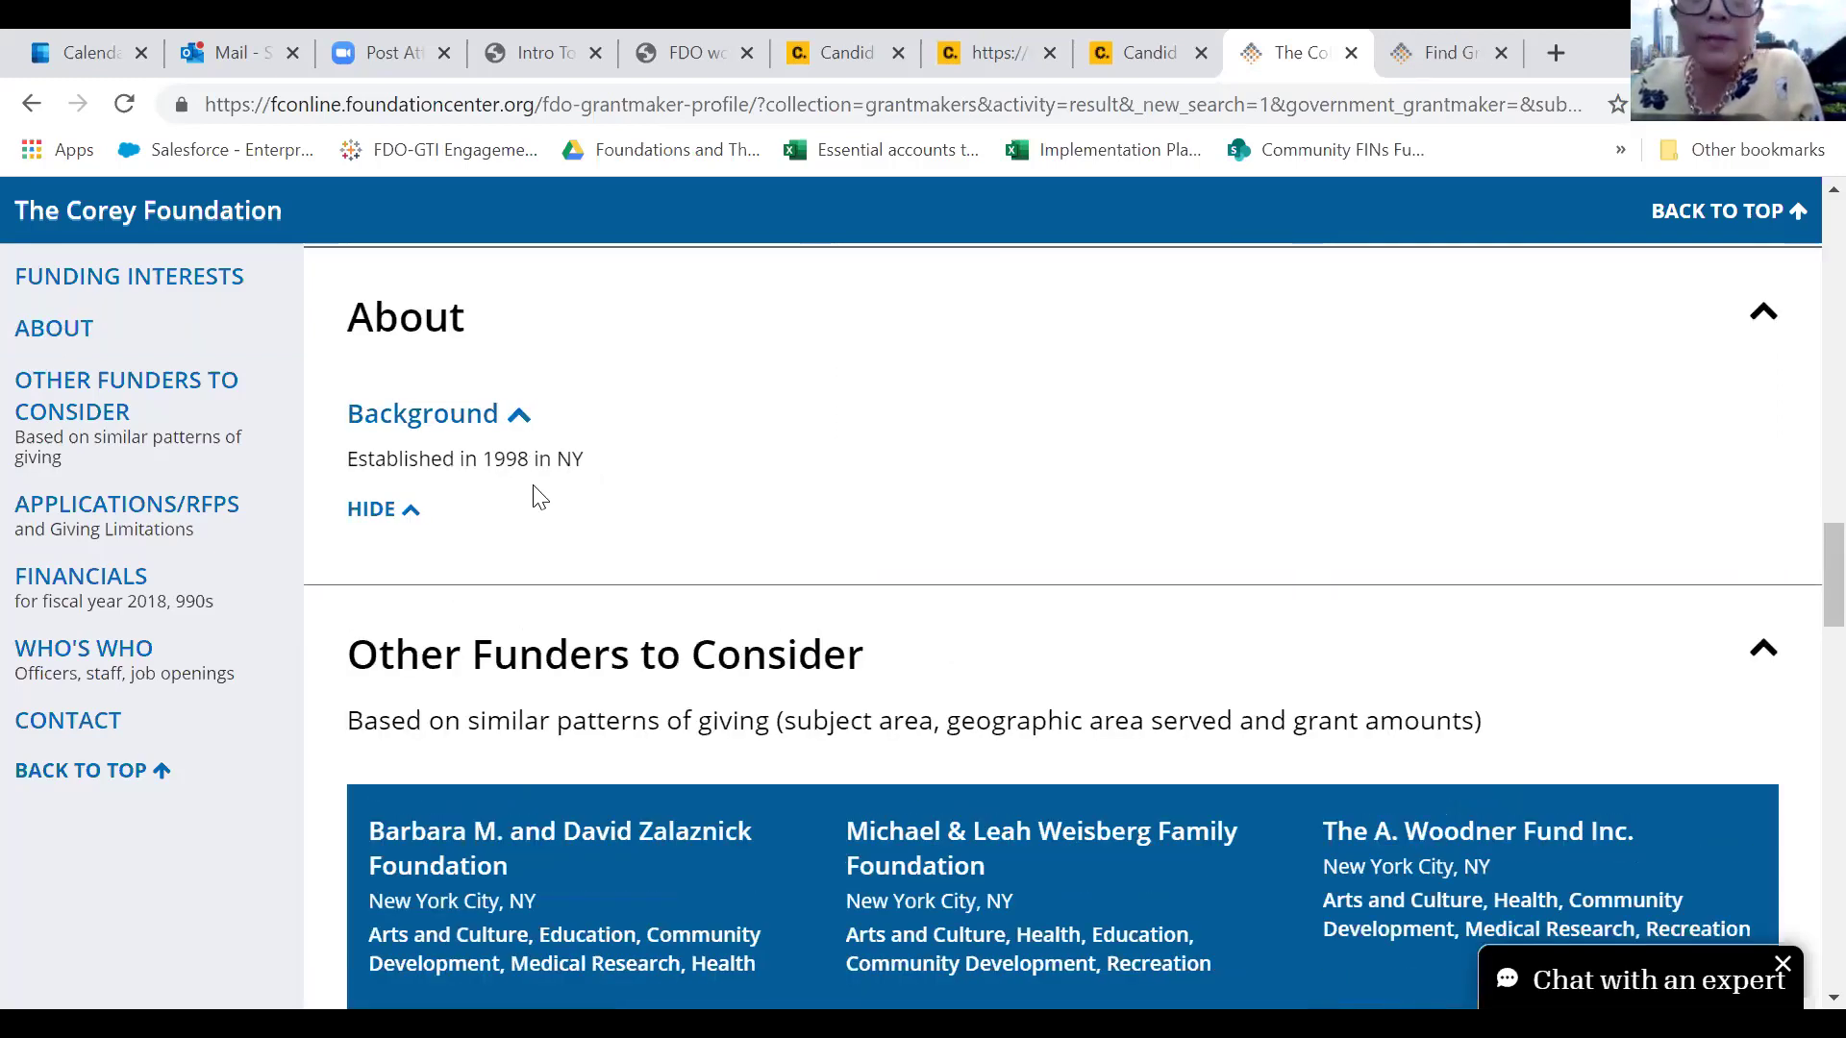
{"action": "left_click", "coordinate": [138, 446]}
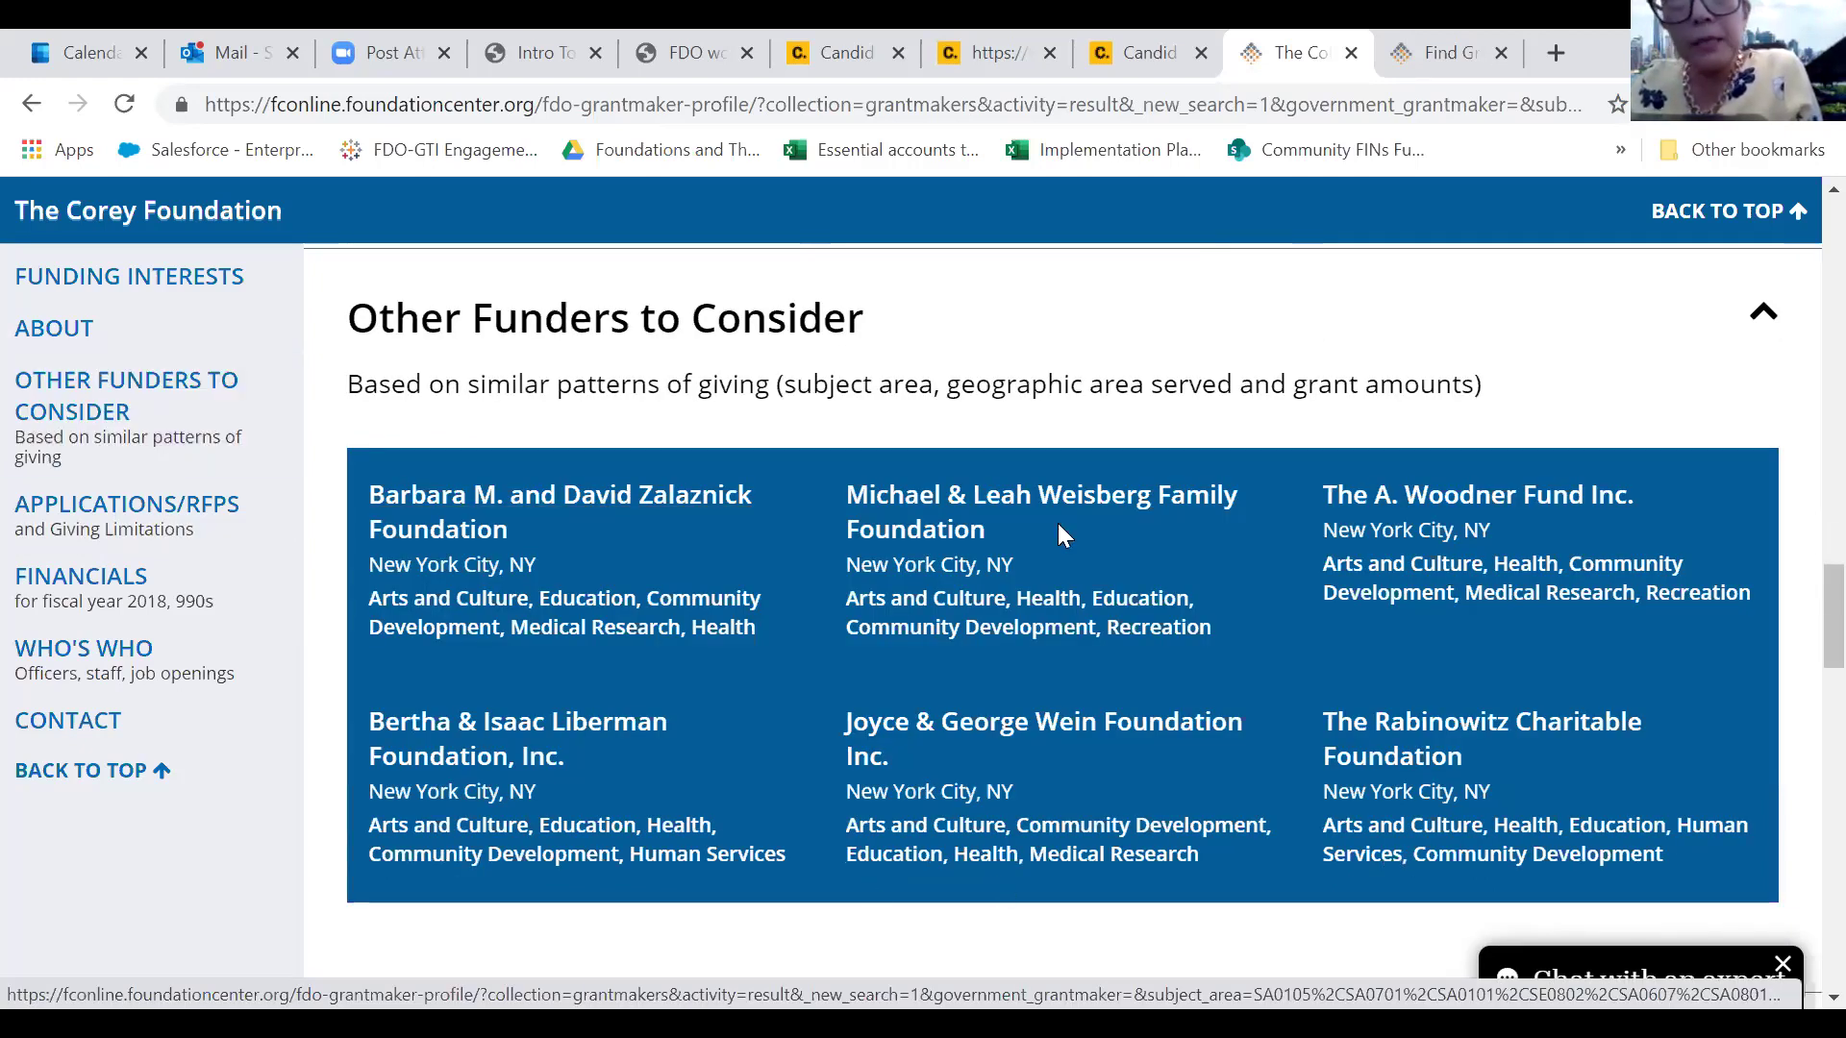
Read The Corey Foundation's Applications/RFPs section, including its giving limitations
{"action": "left_click", "coordinate": [125, 537]}
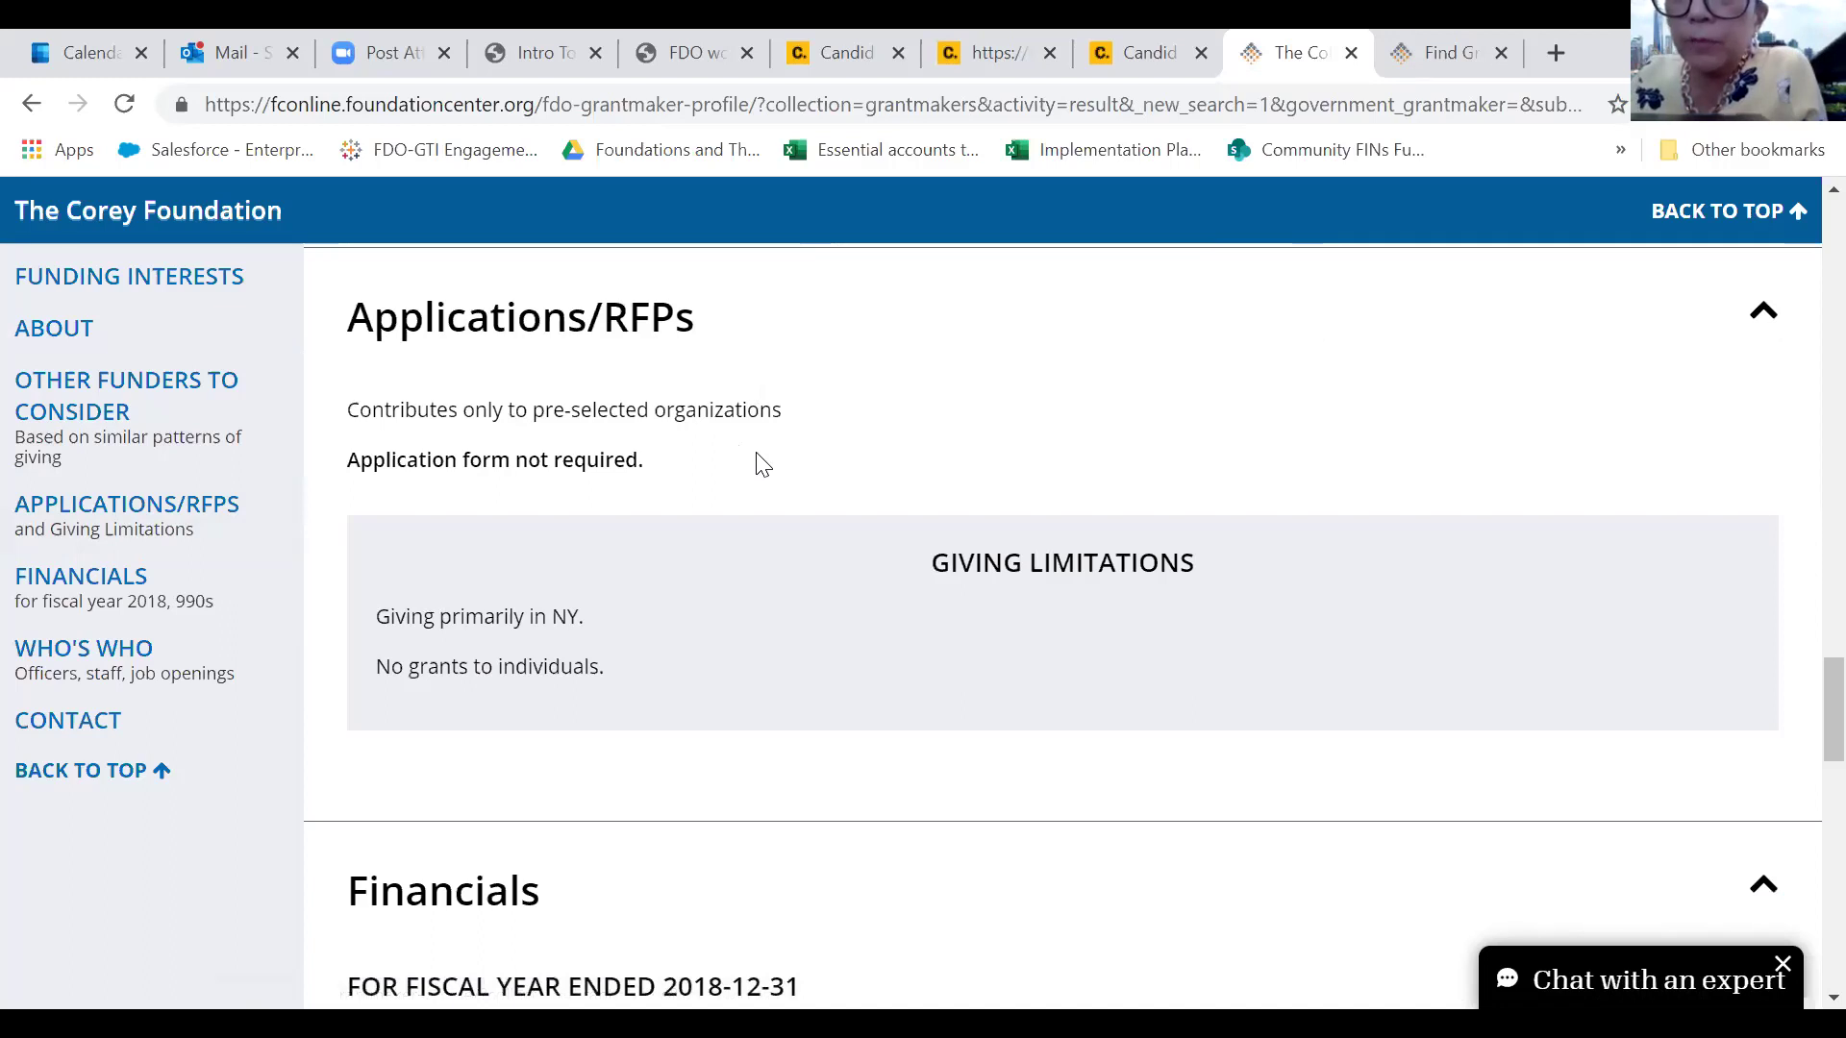
{"action": "scroll", "coordinate": [756, 488], "scroll_direction": "down", "scroll_amount": 1}
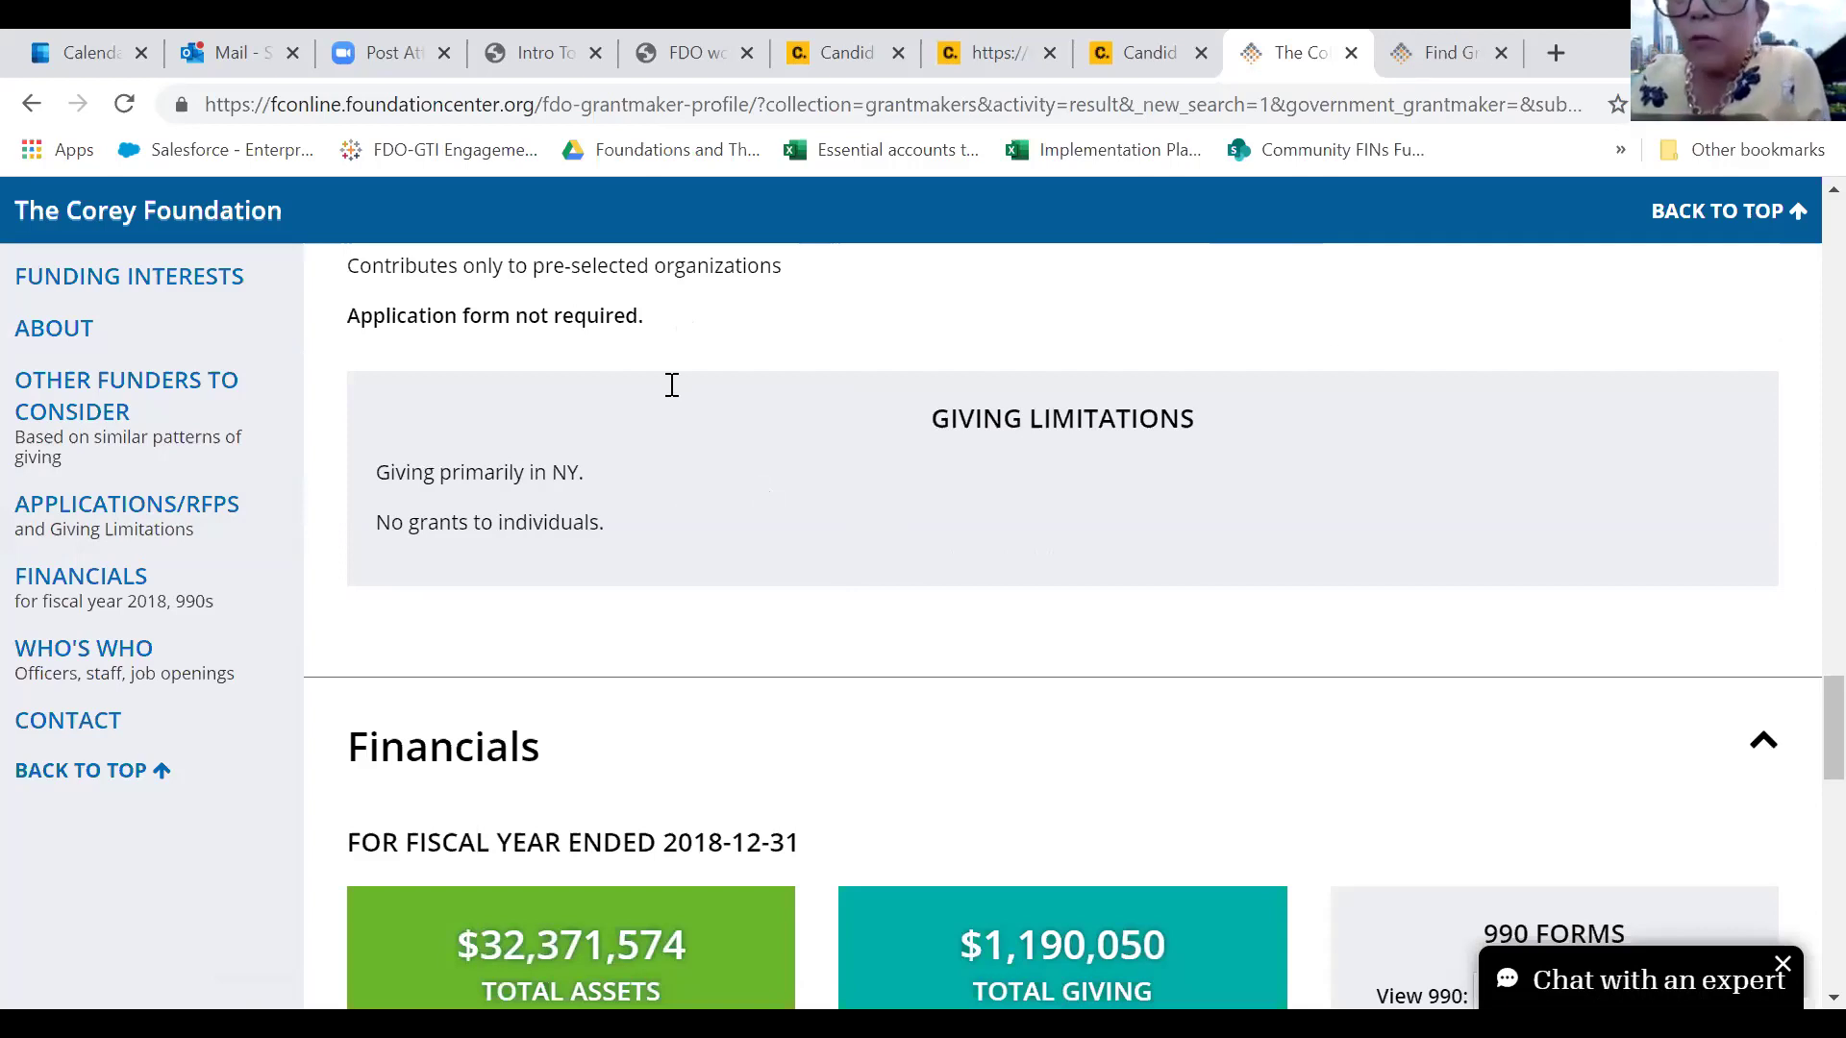
{"action": "scroll", "coordinate": [635, 390], "scroll_direction": "up", "scroll_amount": 1}
Open The Corey Foundation's Who's Who section and expand the donors list to review it alongside the officers
{"action": "left_click", "coordinate": [146, 583]}
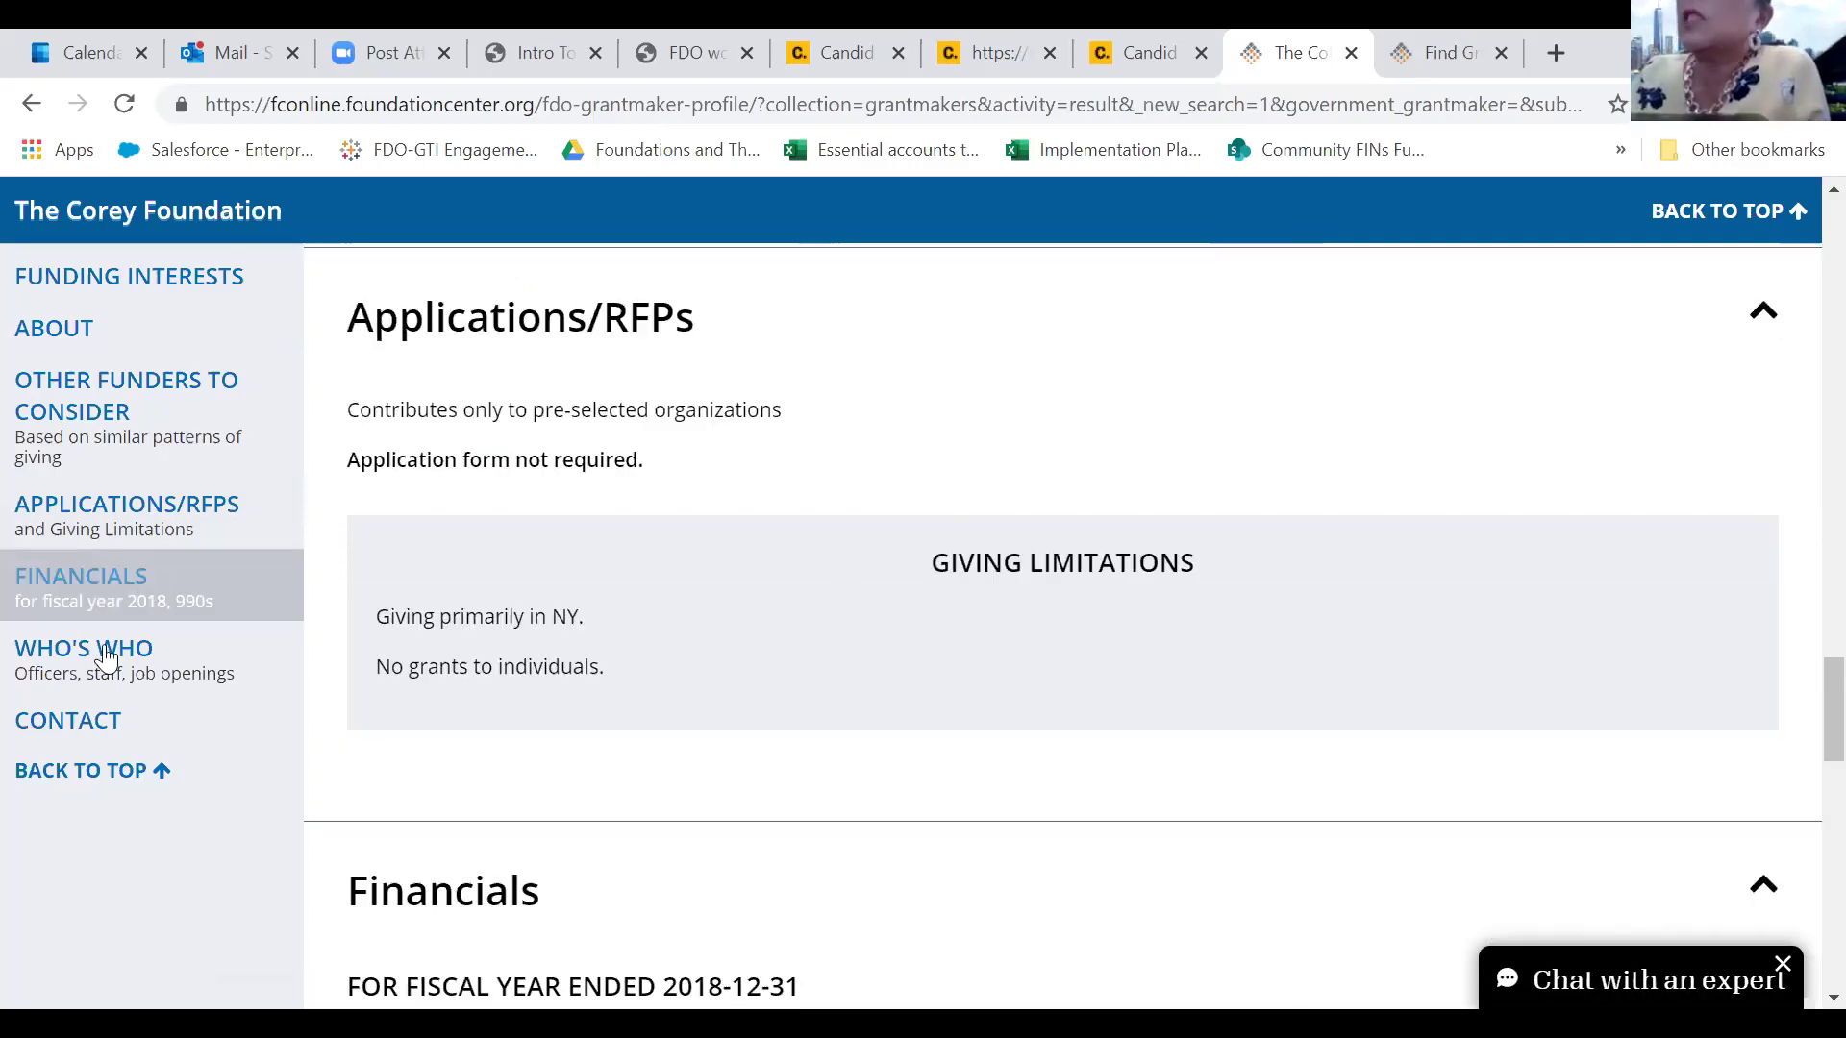
{"action": "left_click", "coordinate": [106, 659]}
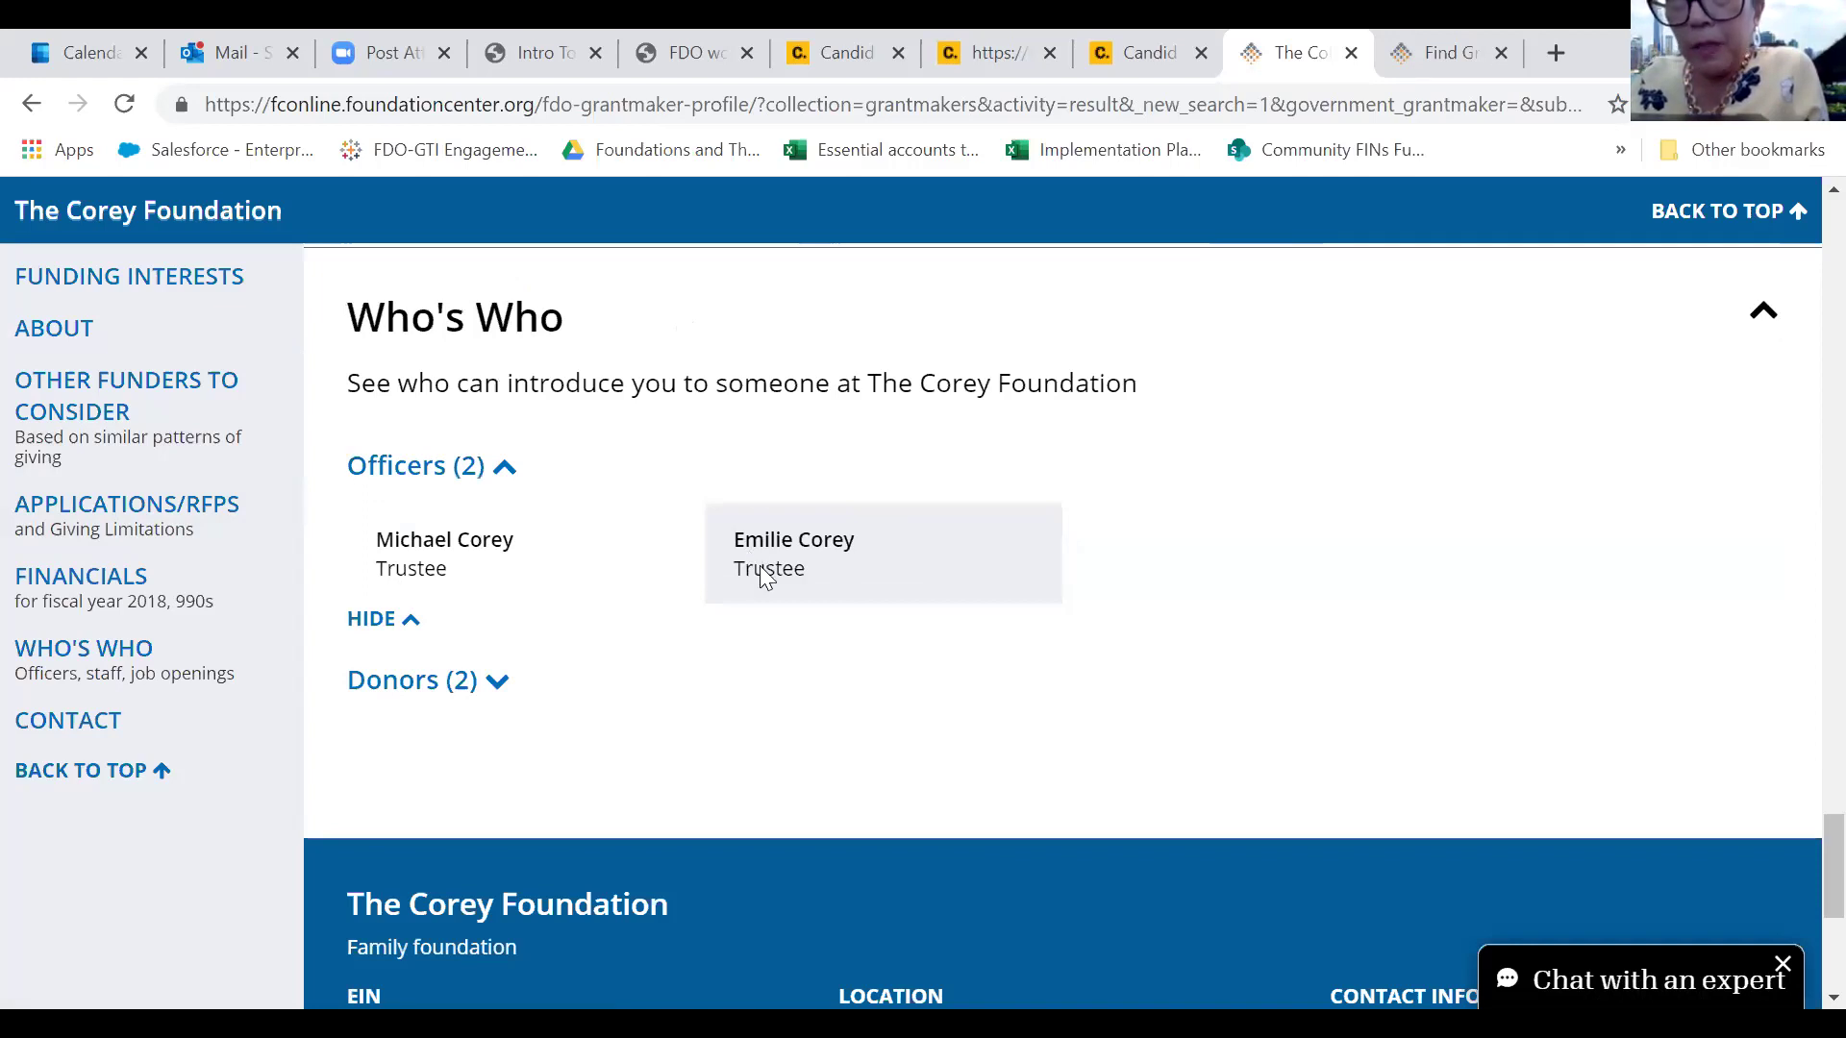
{"action": "left_click", "coordinate": [470, 682]}
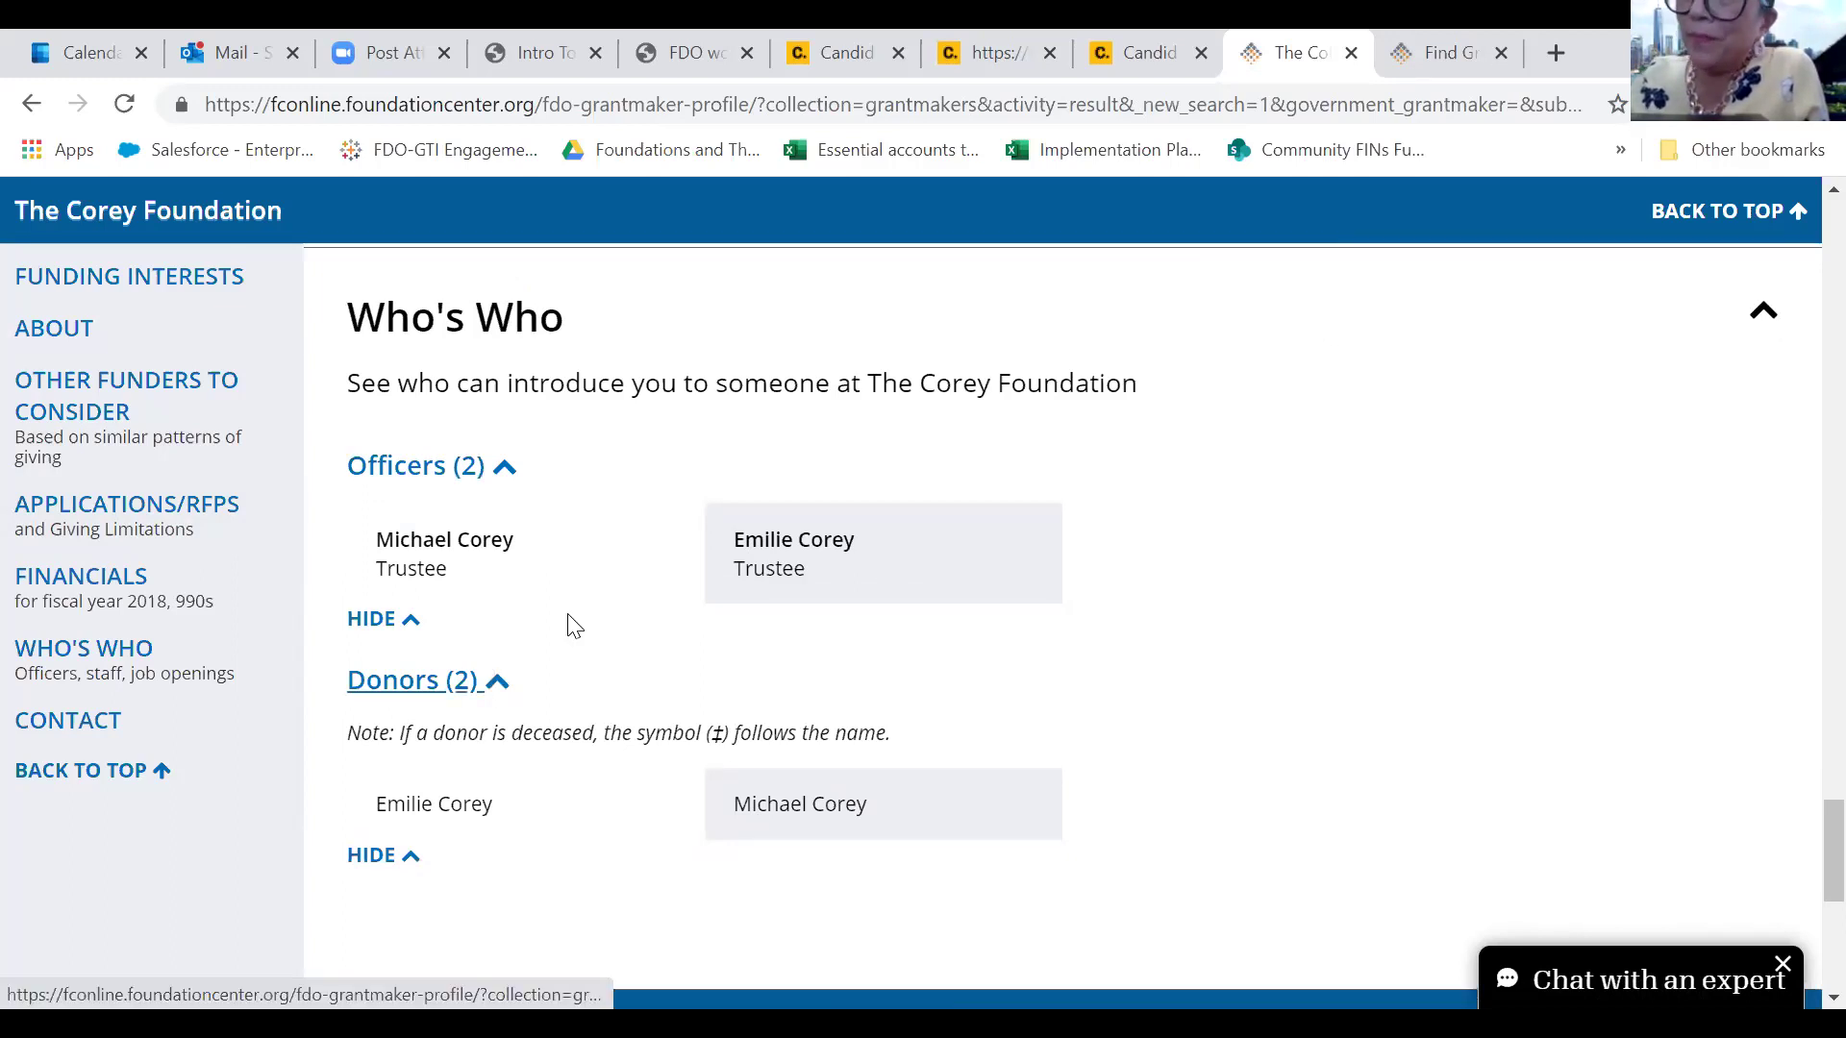
Check The Corey Foundation's contact details and the years of 990 forms offered in its Financials section
{"action": "scroll", "coordinate": [605, 608], "scroll_direction": "up", "scroll_amount": 5}
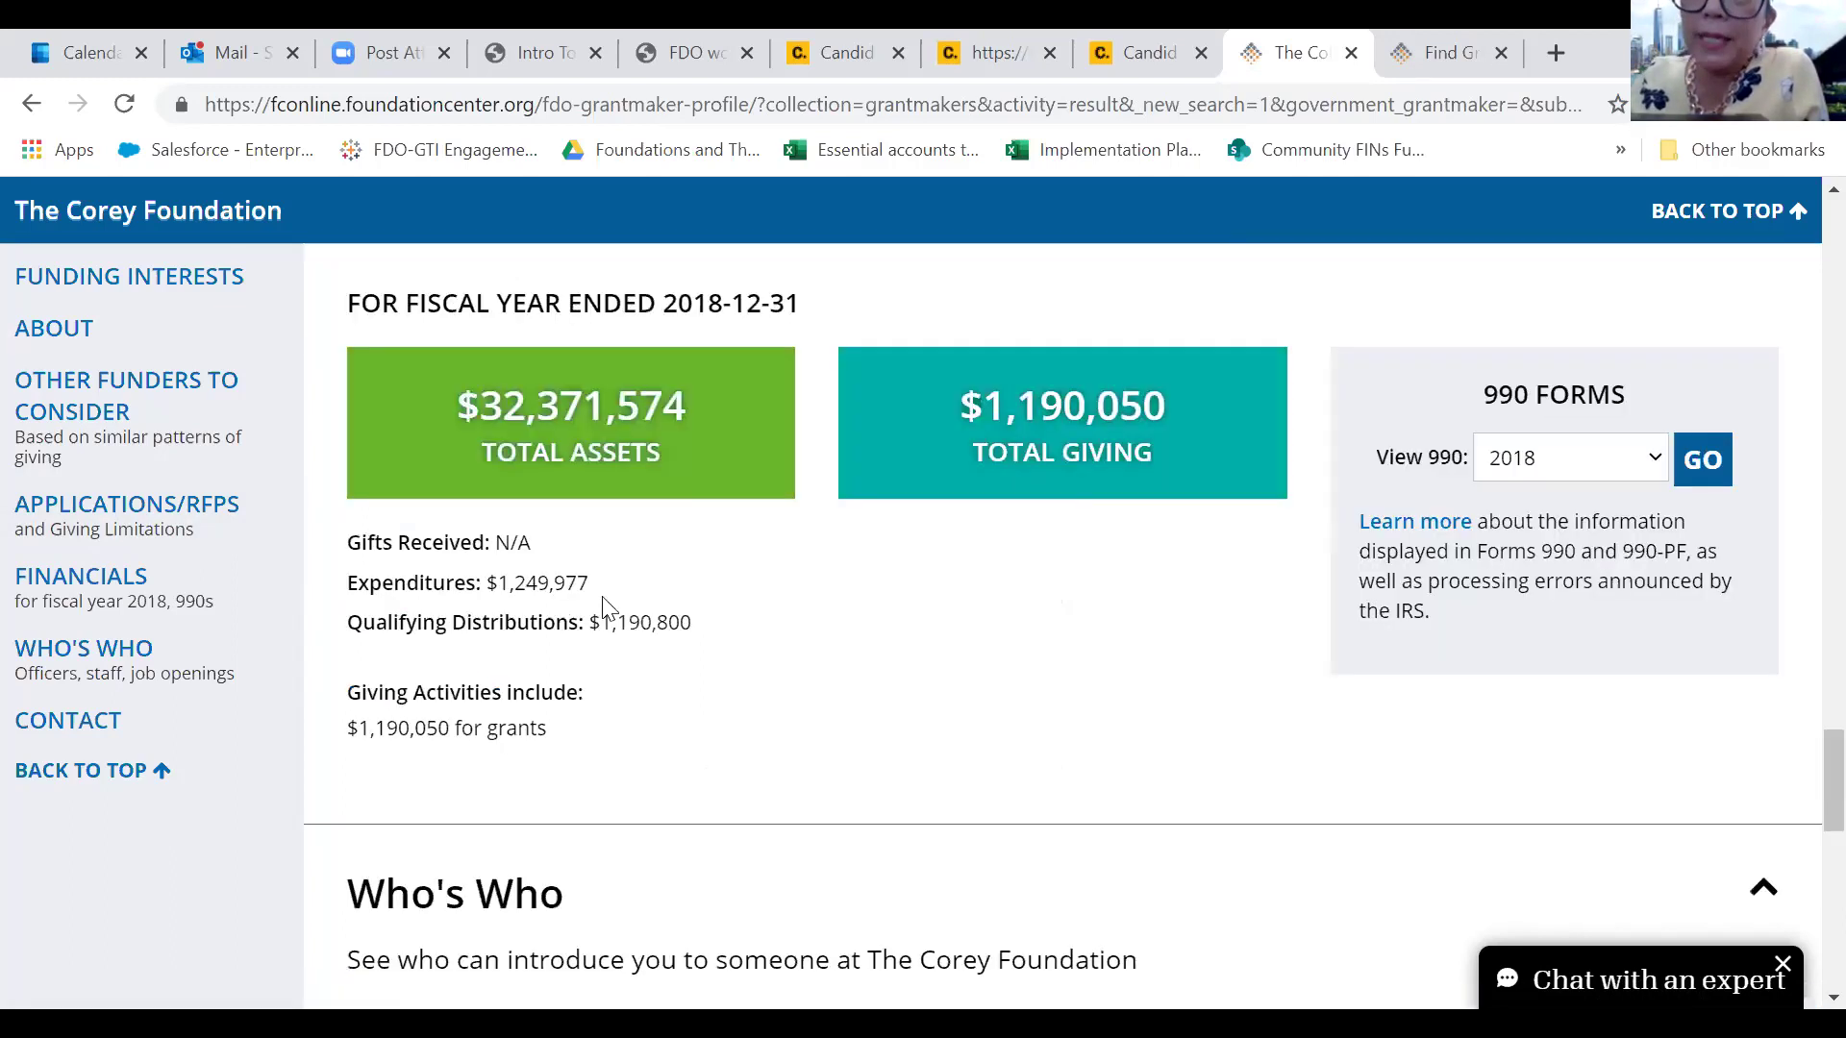
{"action": "left_click", "coordinate": [81, 728]}
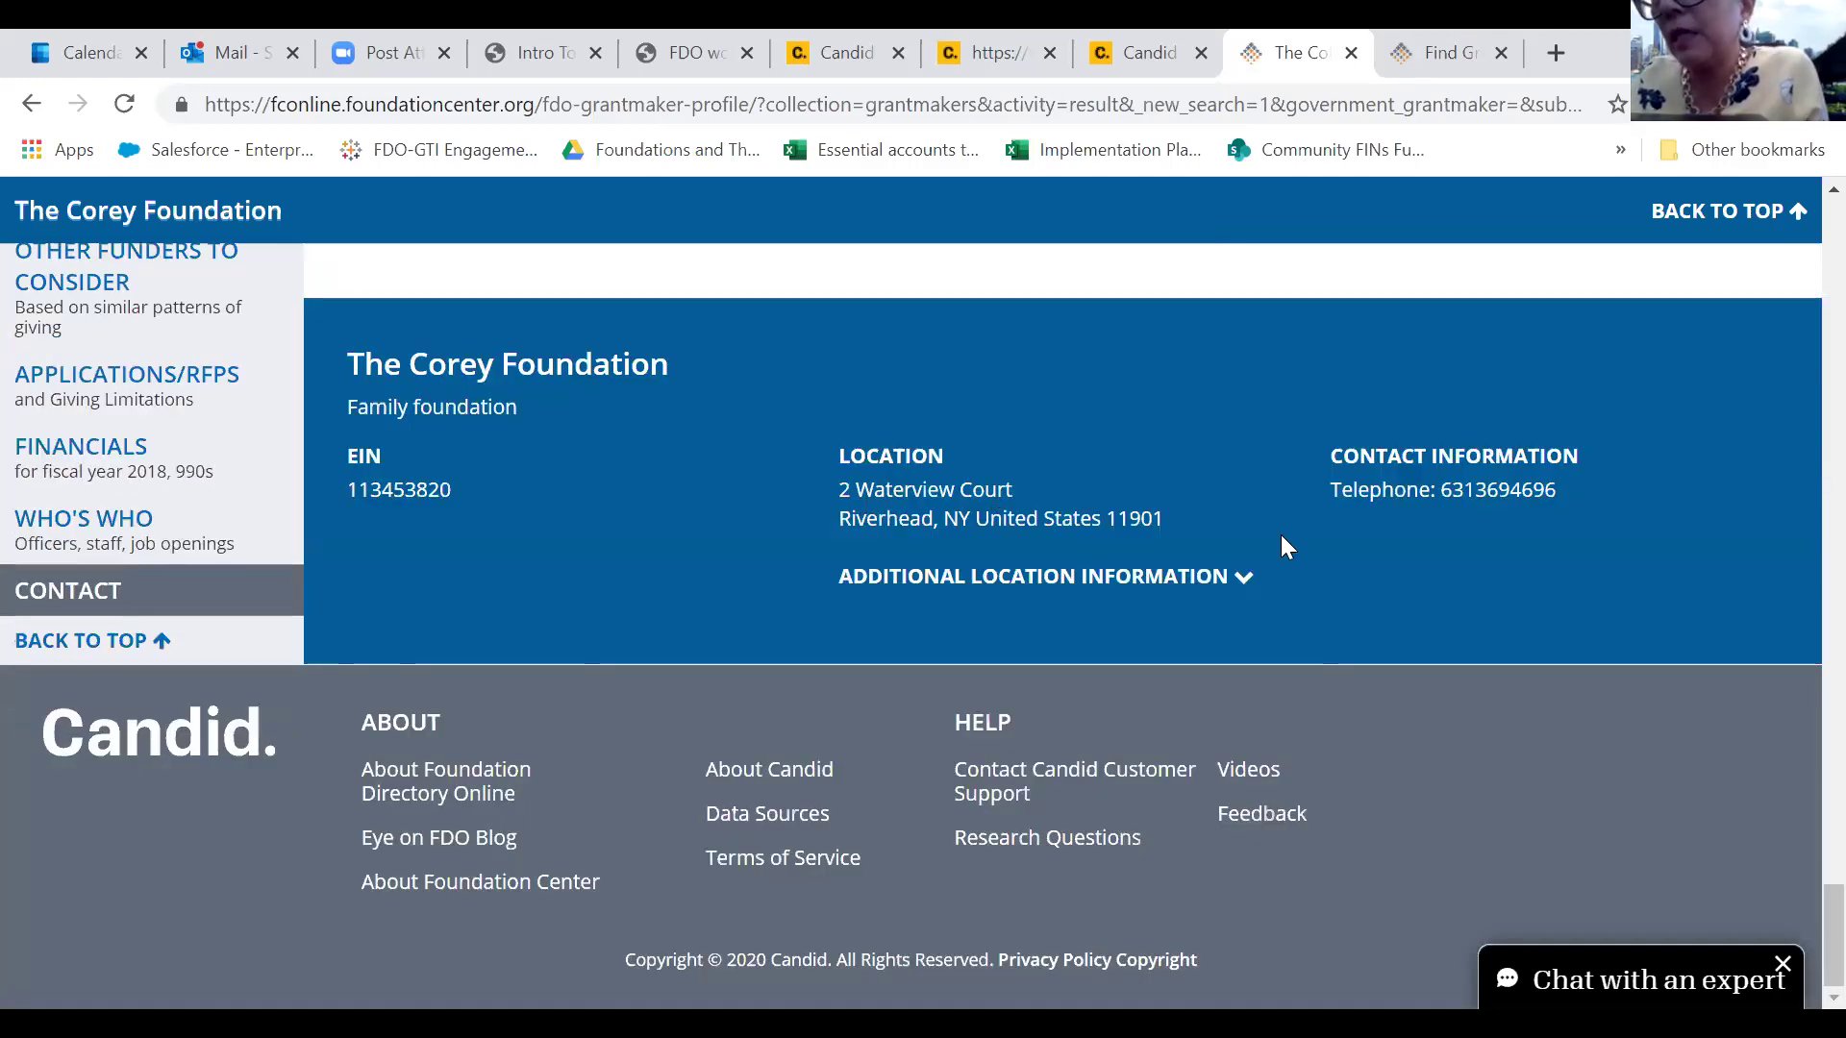
{"action": "left_click", "coordinate": [246, 479]}
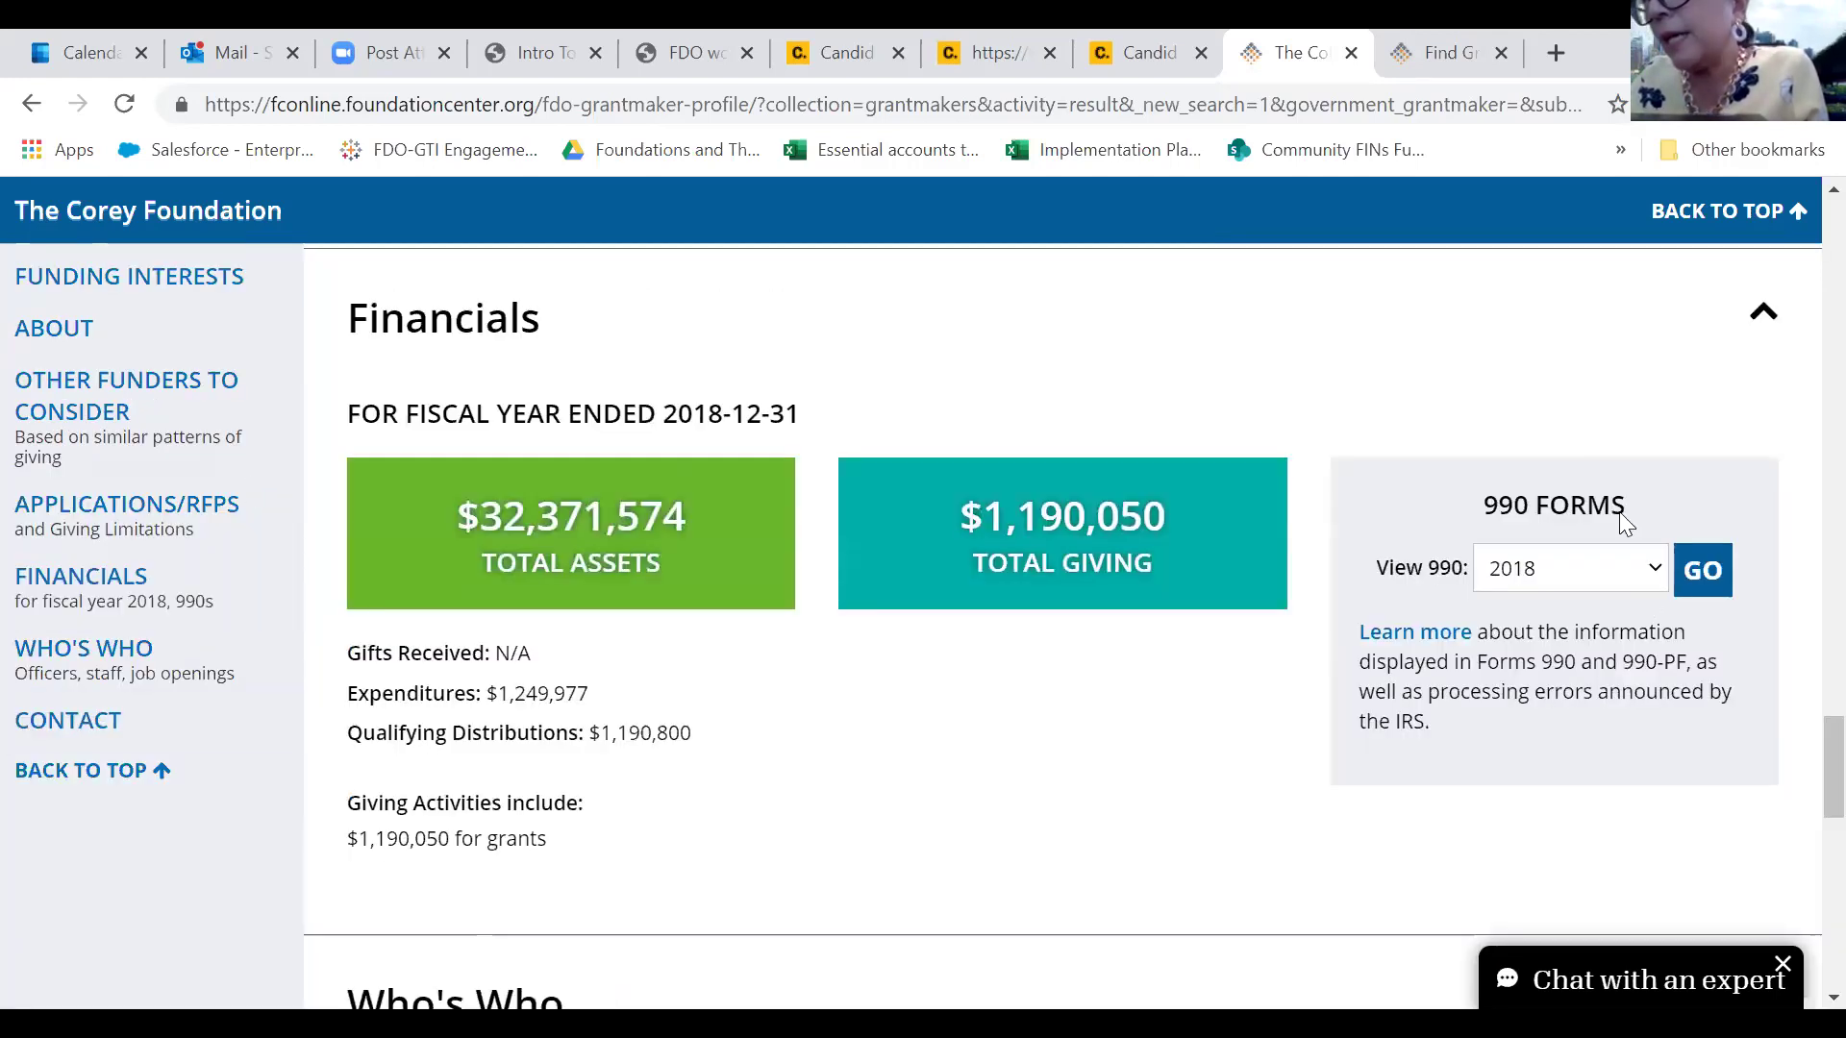
{"action": "left_click", "coordinate": [1577, 568]}
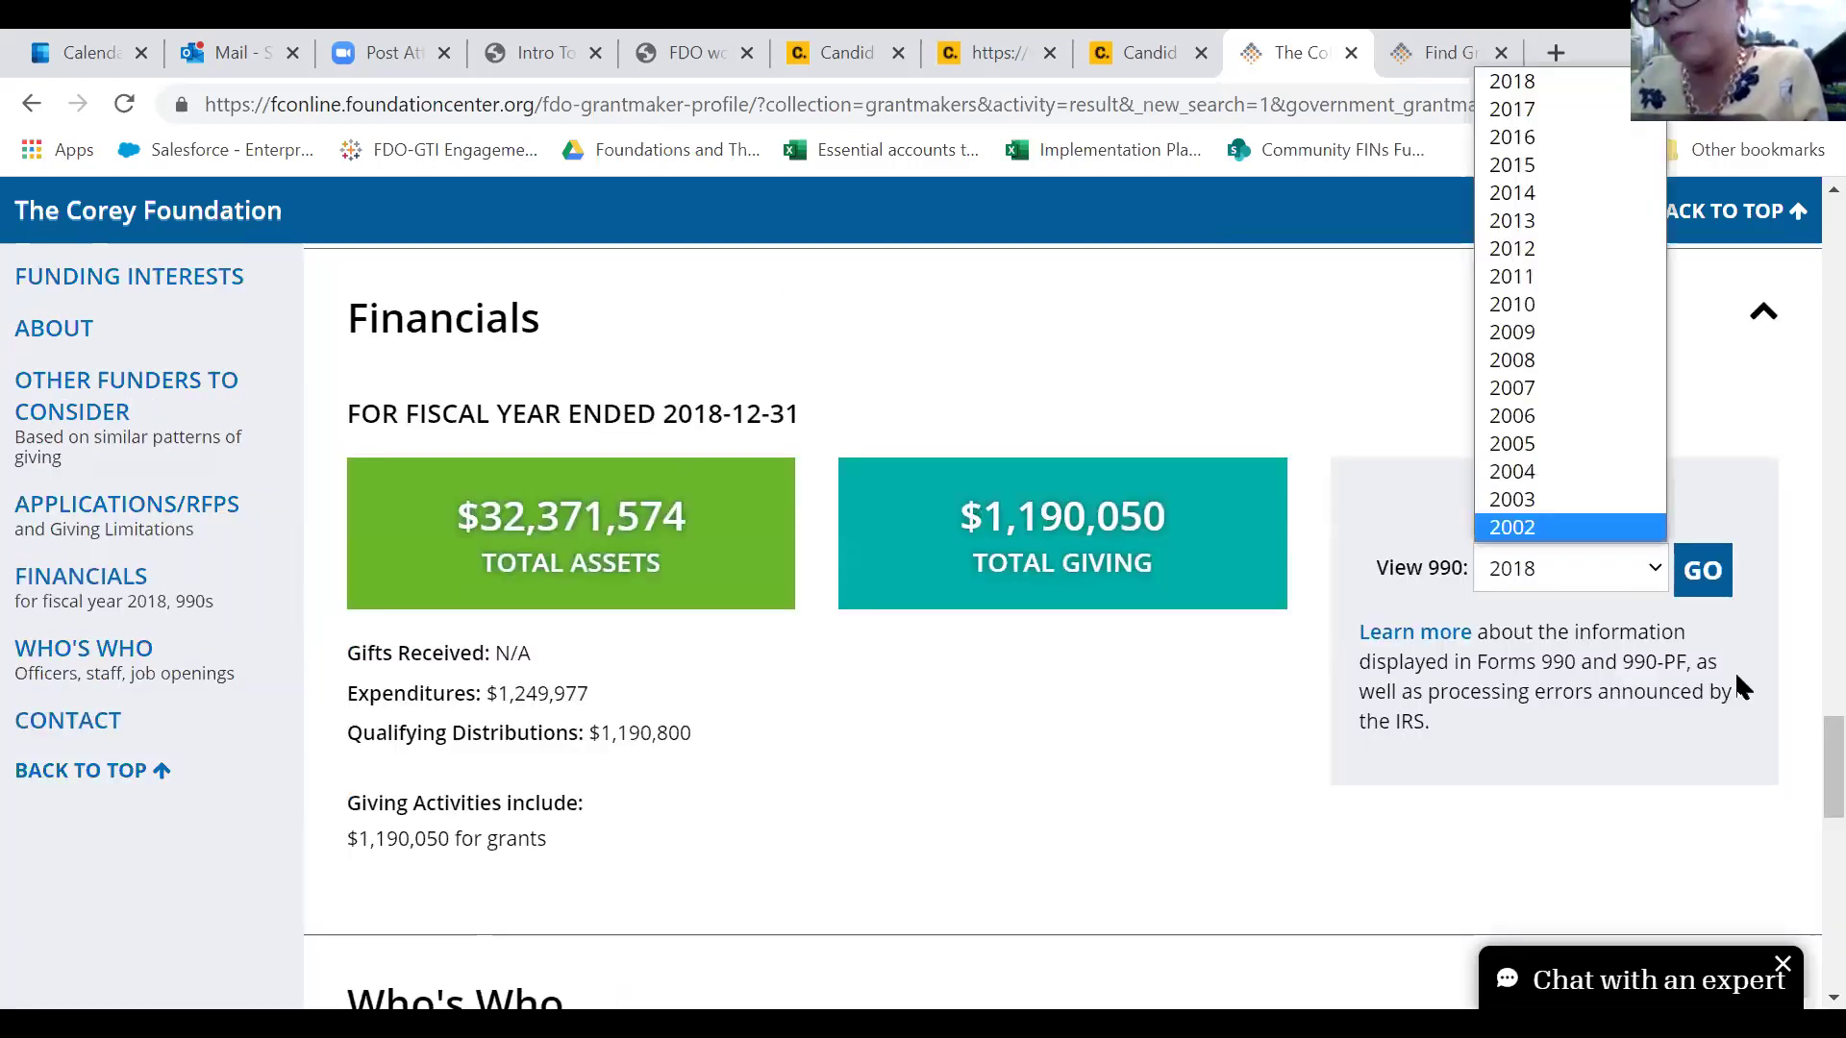
{"action": "left_click", "coordinate": [1728, 588]}
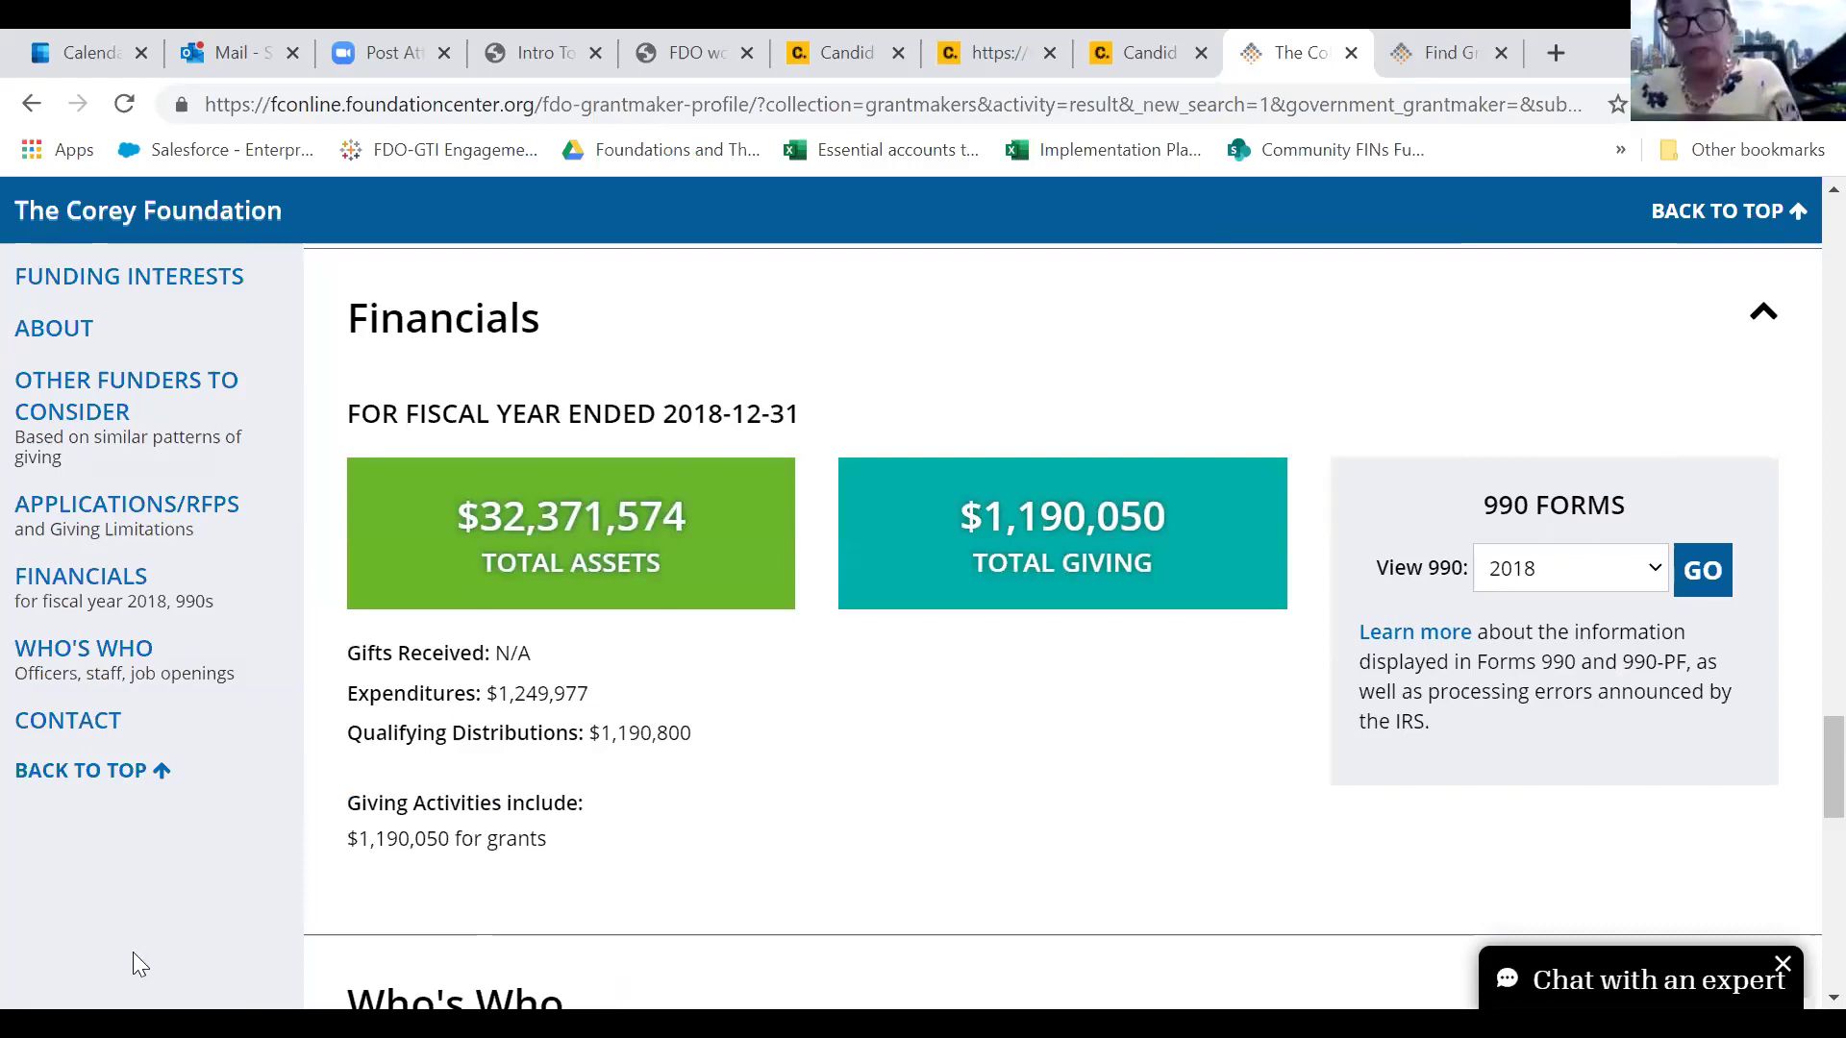
Start a new Find Funding search by organization for "riggio", select Riggio Foundation in New York City and open its profile
{"action": "left_click", "coordinate": [96, 770]}
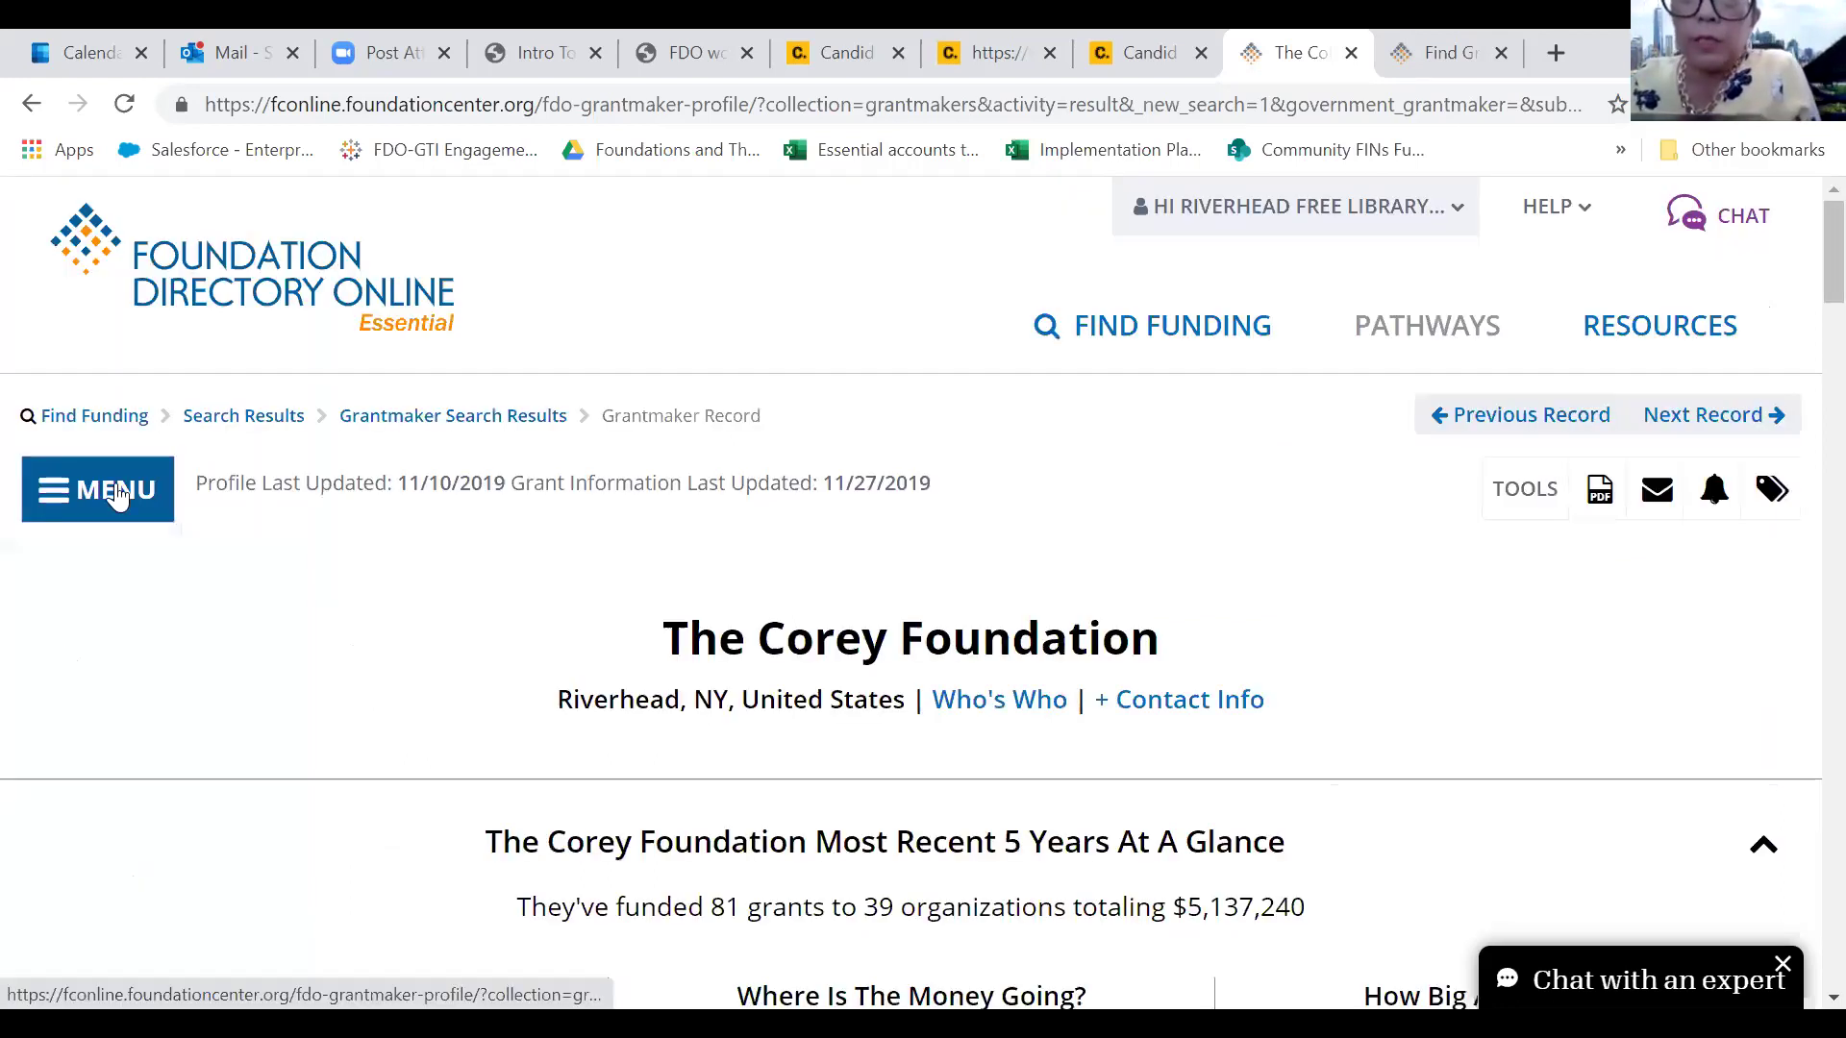
{"action": "left_click", "coordinate": [1179, 334]}
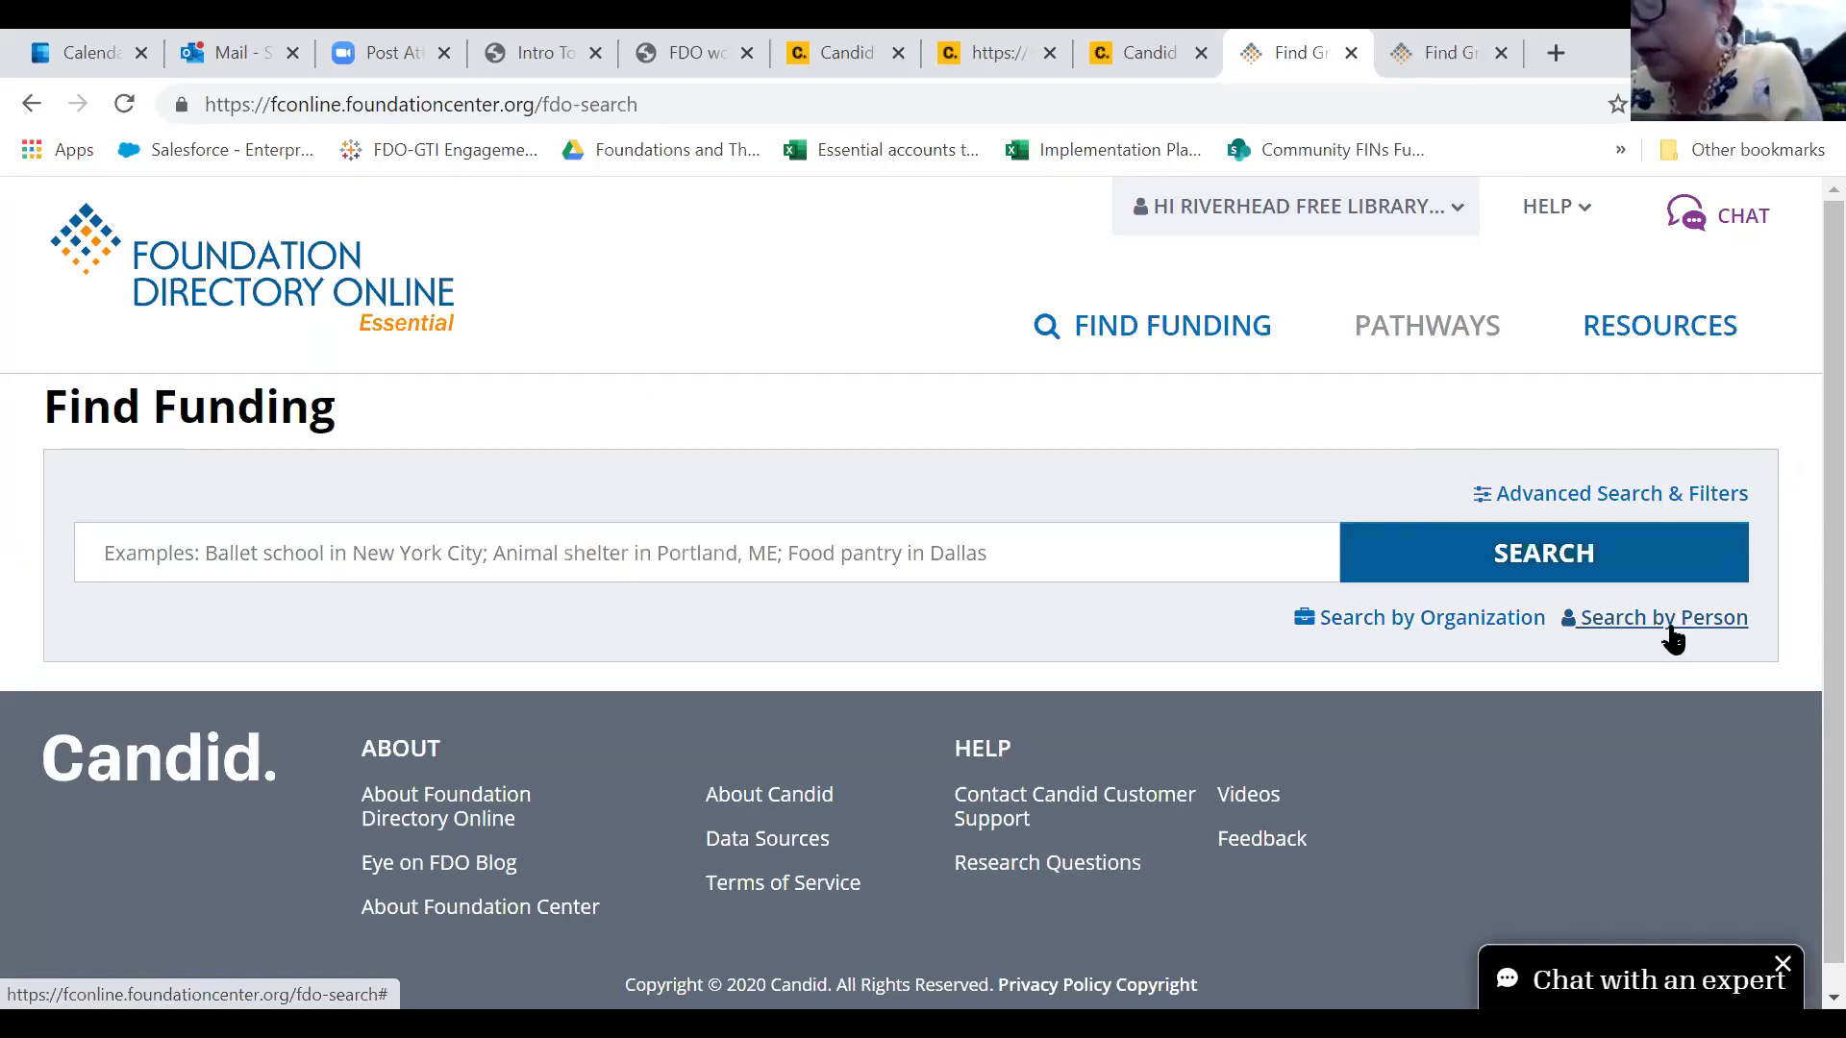
{"action": "left_click", "coordinate": [1406, 623]}
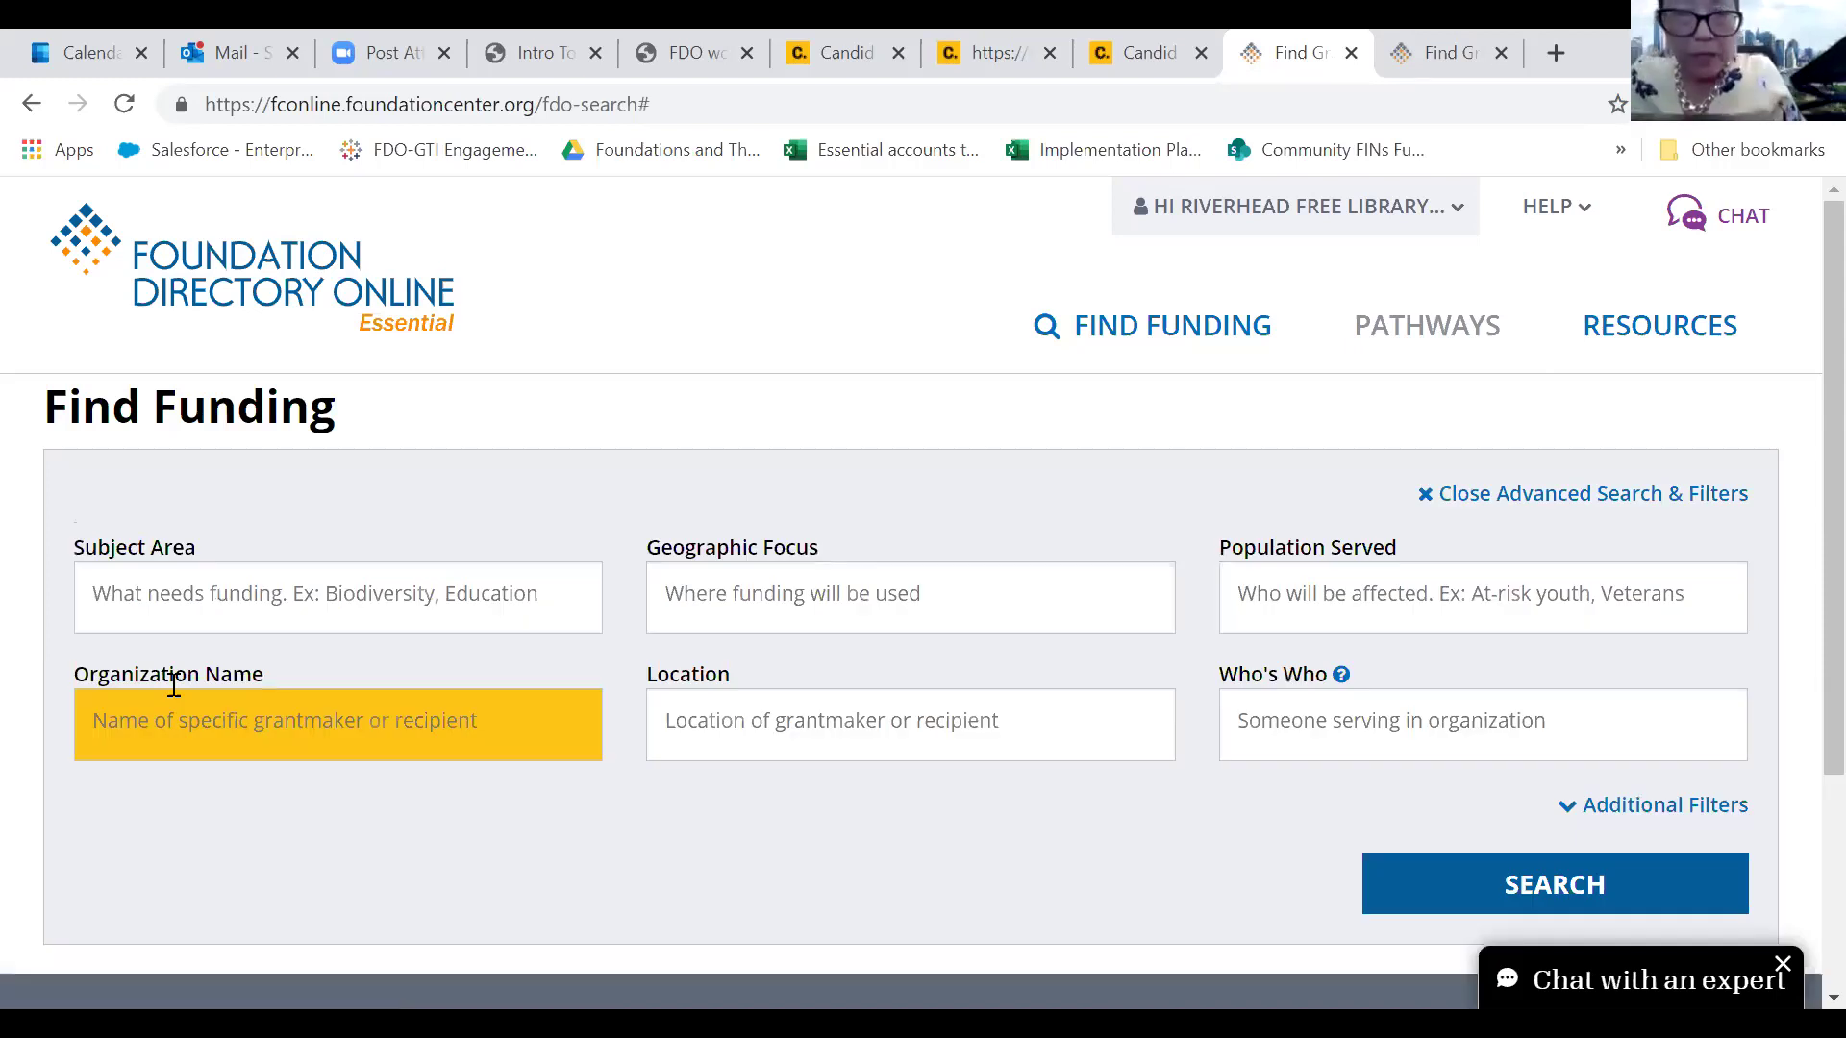
{"action": "type", "text": "riggio"}
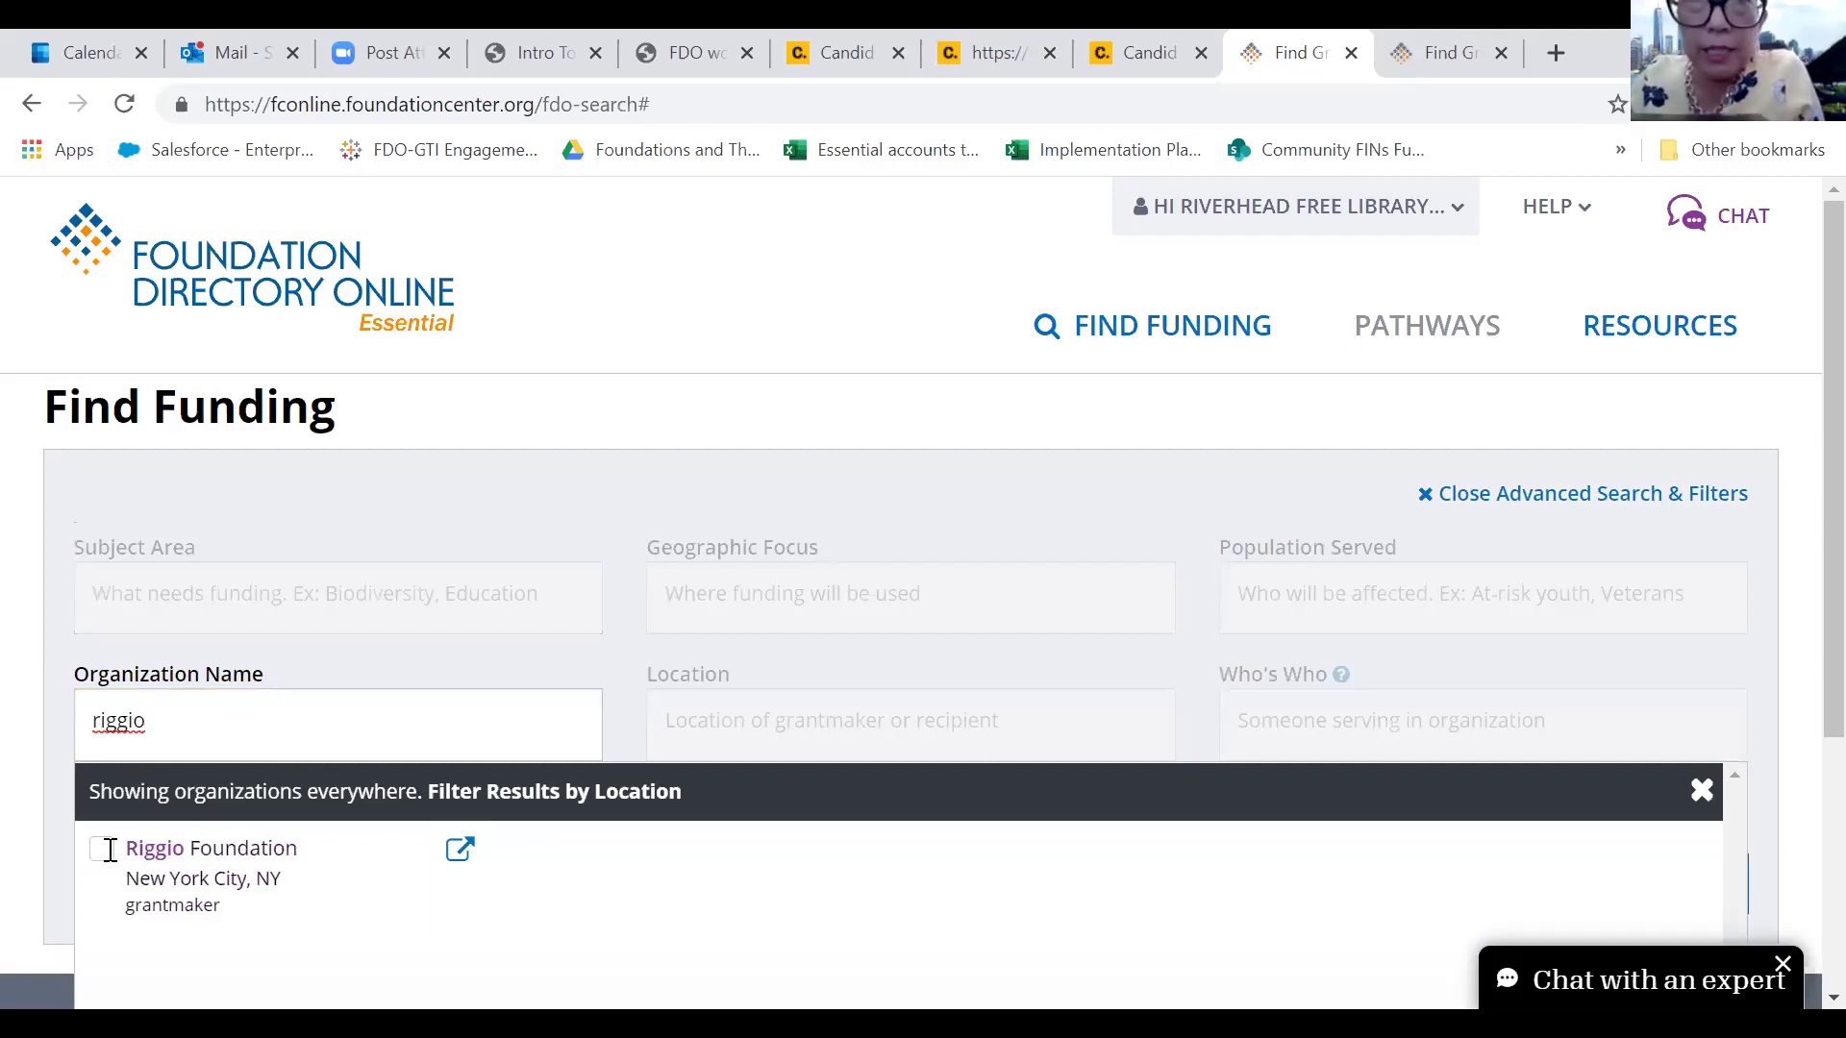
{"action": "left_click", "coordinate": [222, 913]}
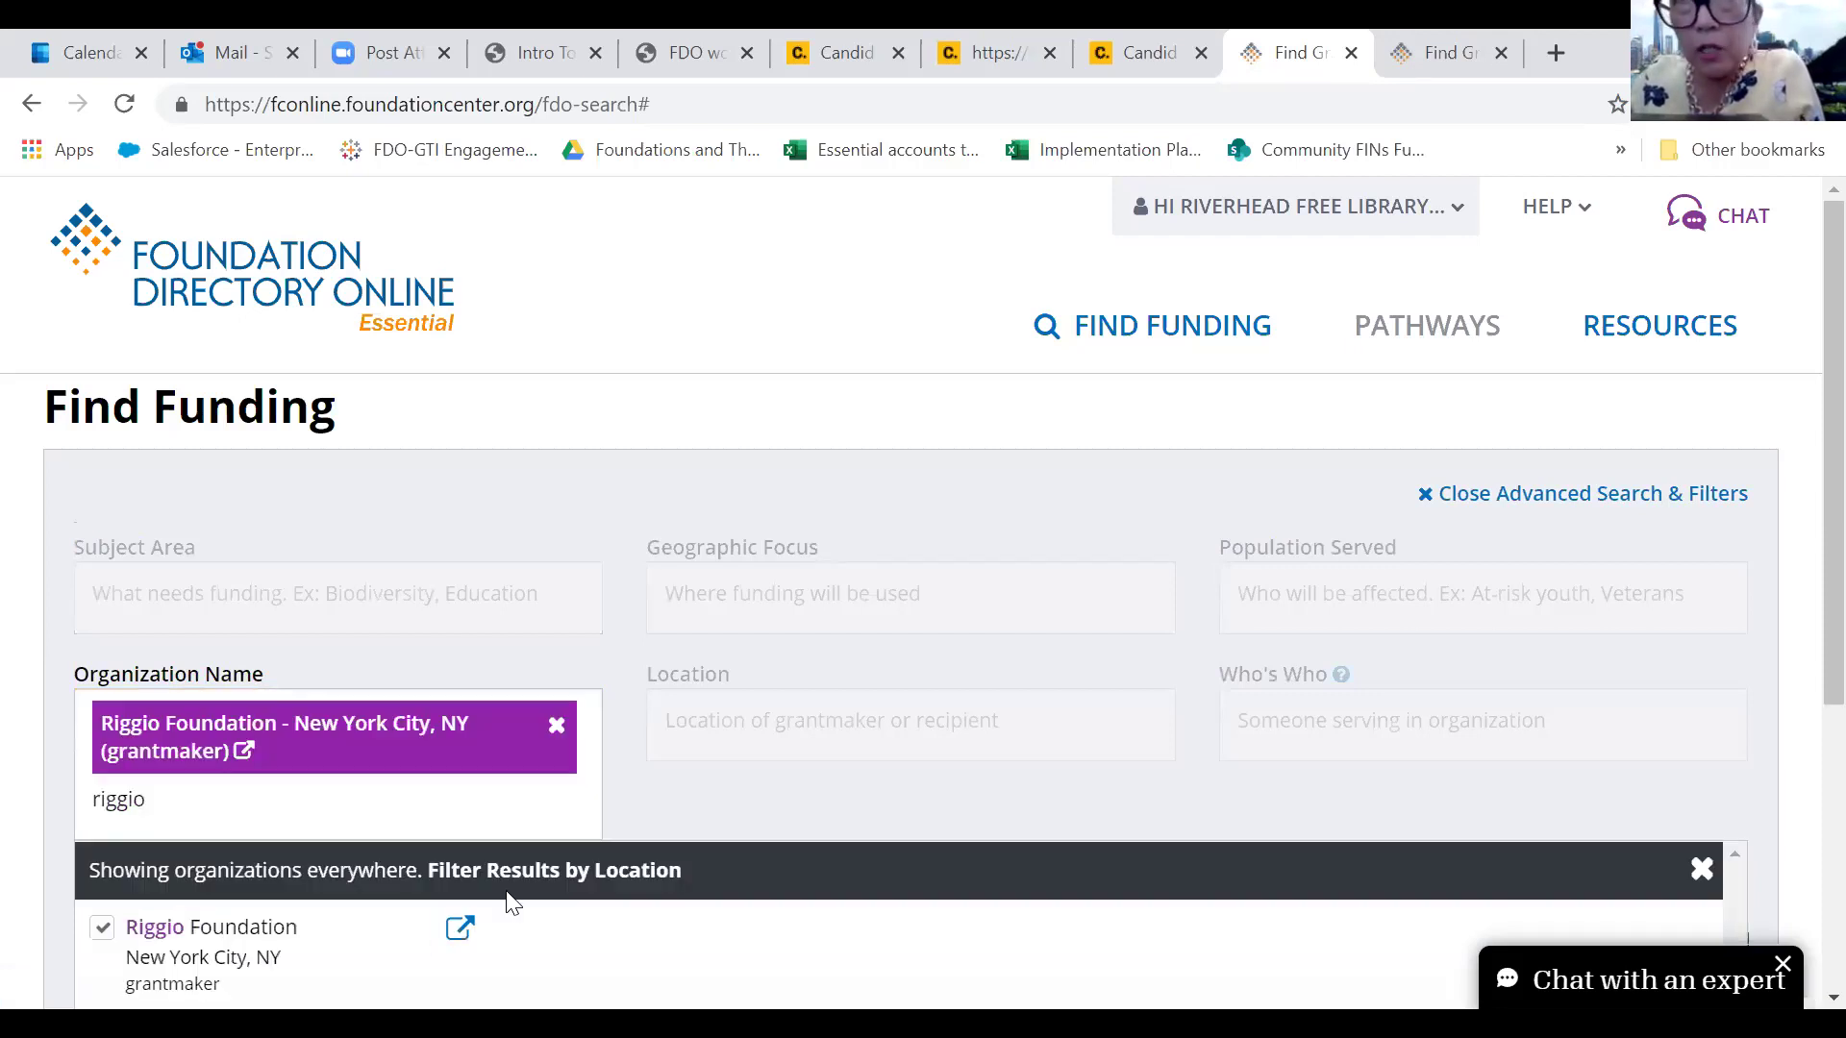
{"action": "left_click", "coordinate": [469, 870]}
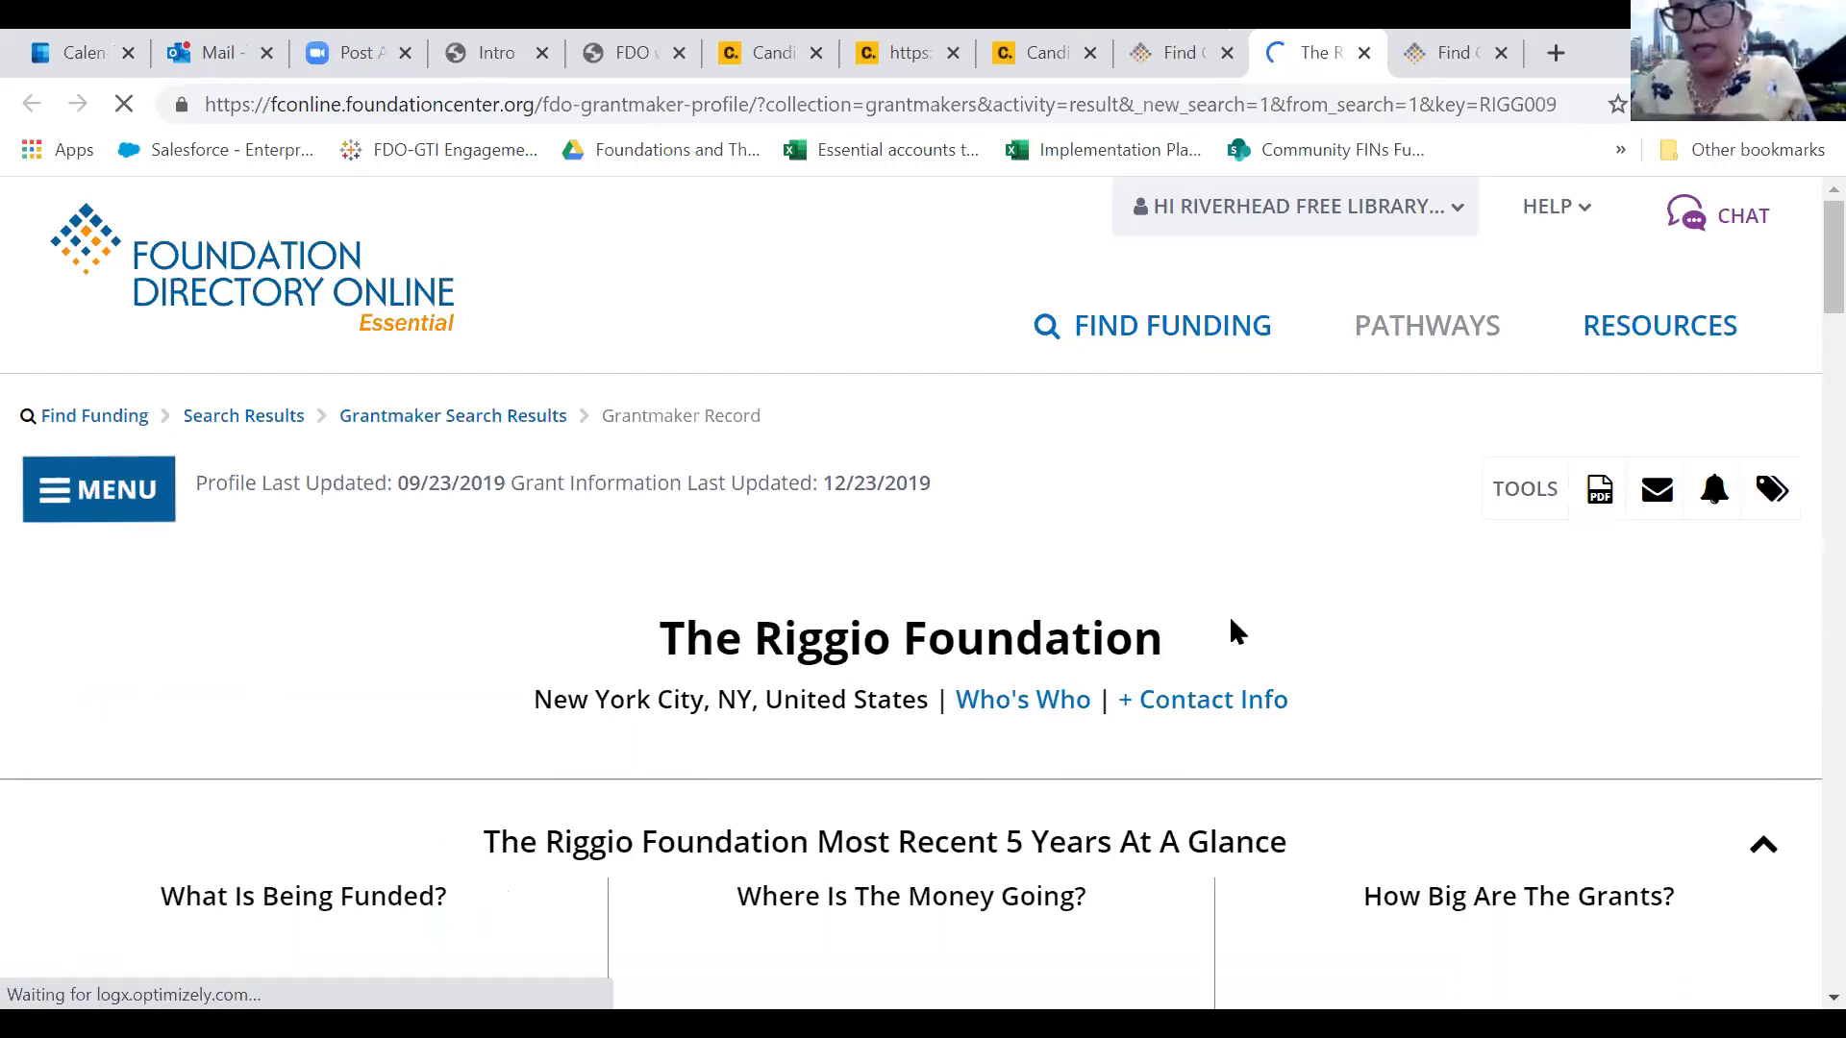
Examine The Riggio Foundation's five-year overview charts of funded subjects, giving by state and grant sizes
{"action": "scroll", "coordinate": [1231, 629], "scroll_direction": "down", "scroll_amount": 1}
{"action": "scroll", "coordinate": [1234, 619], "scroll_direction": "down", "scroll_amount": 1}
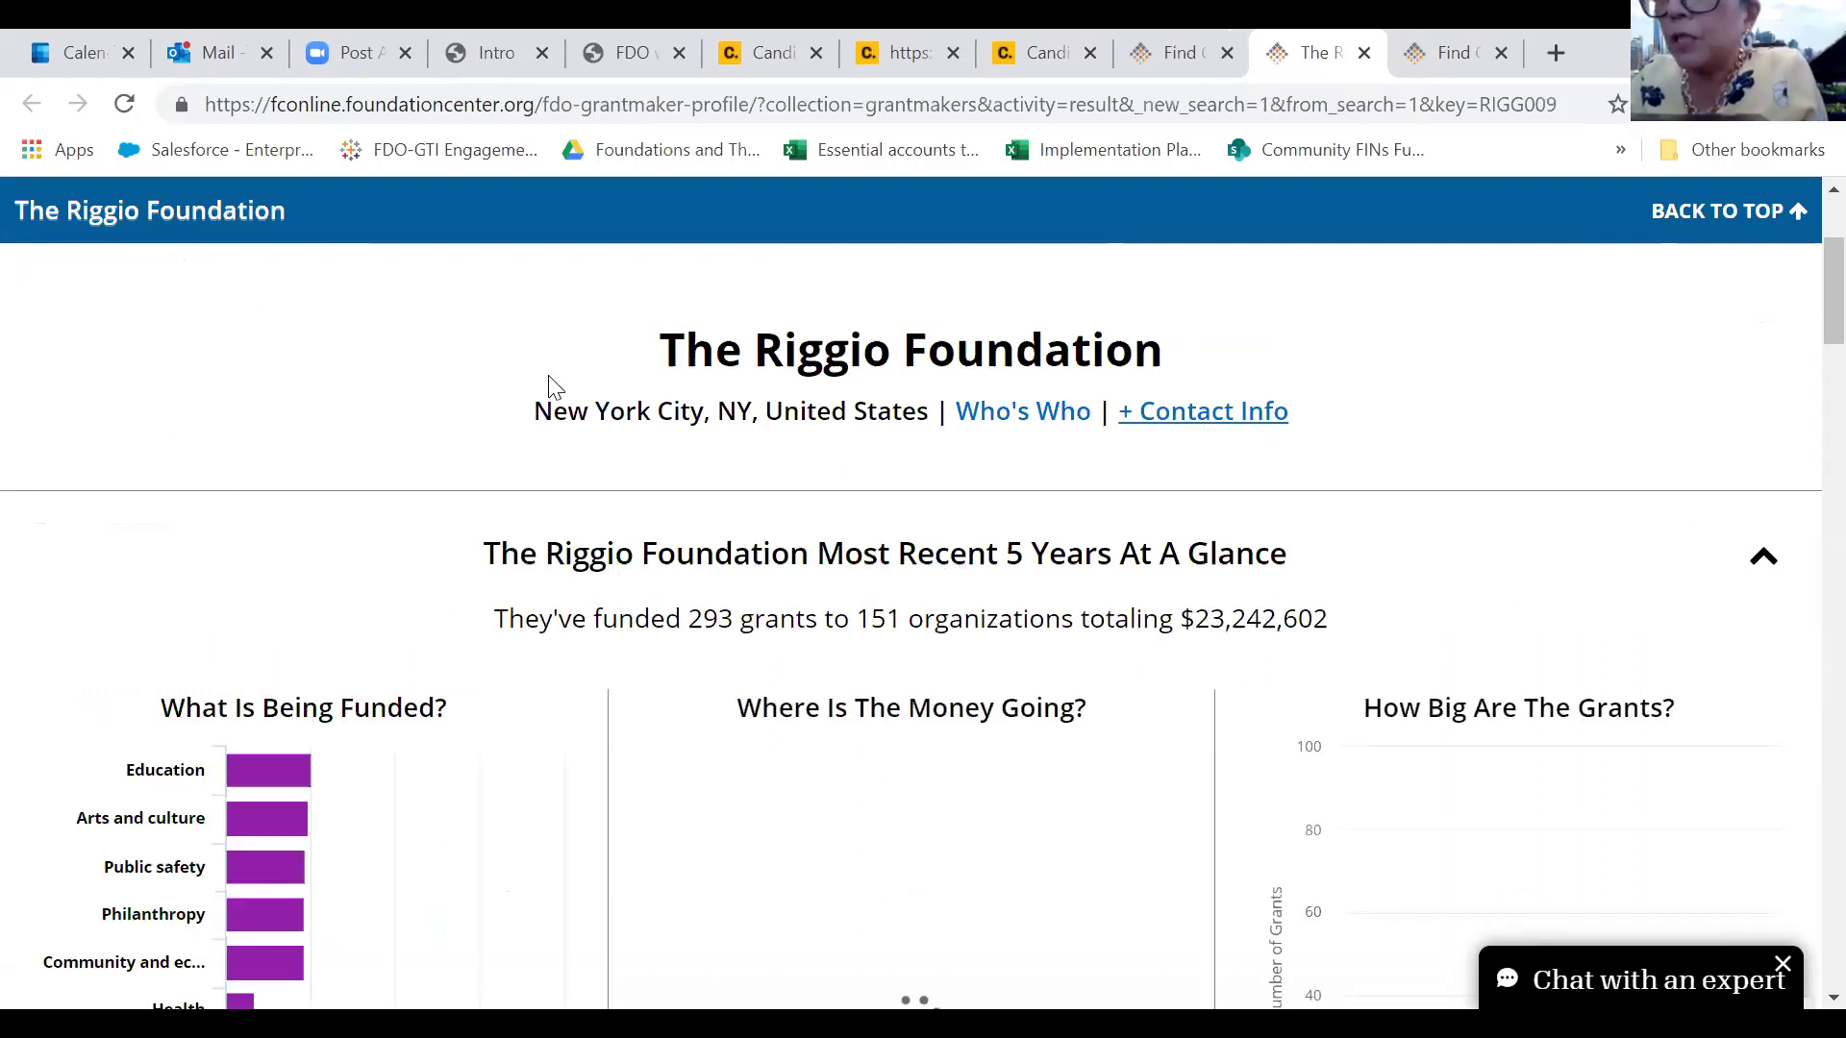
{"action": "scroll", "coordinate": [1241, 390], "scroll_direction": "down", "scroll_amount": 2}
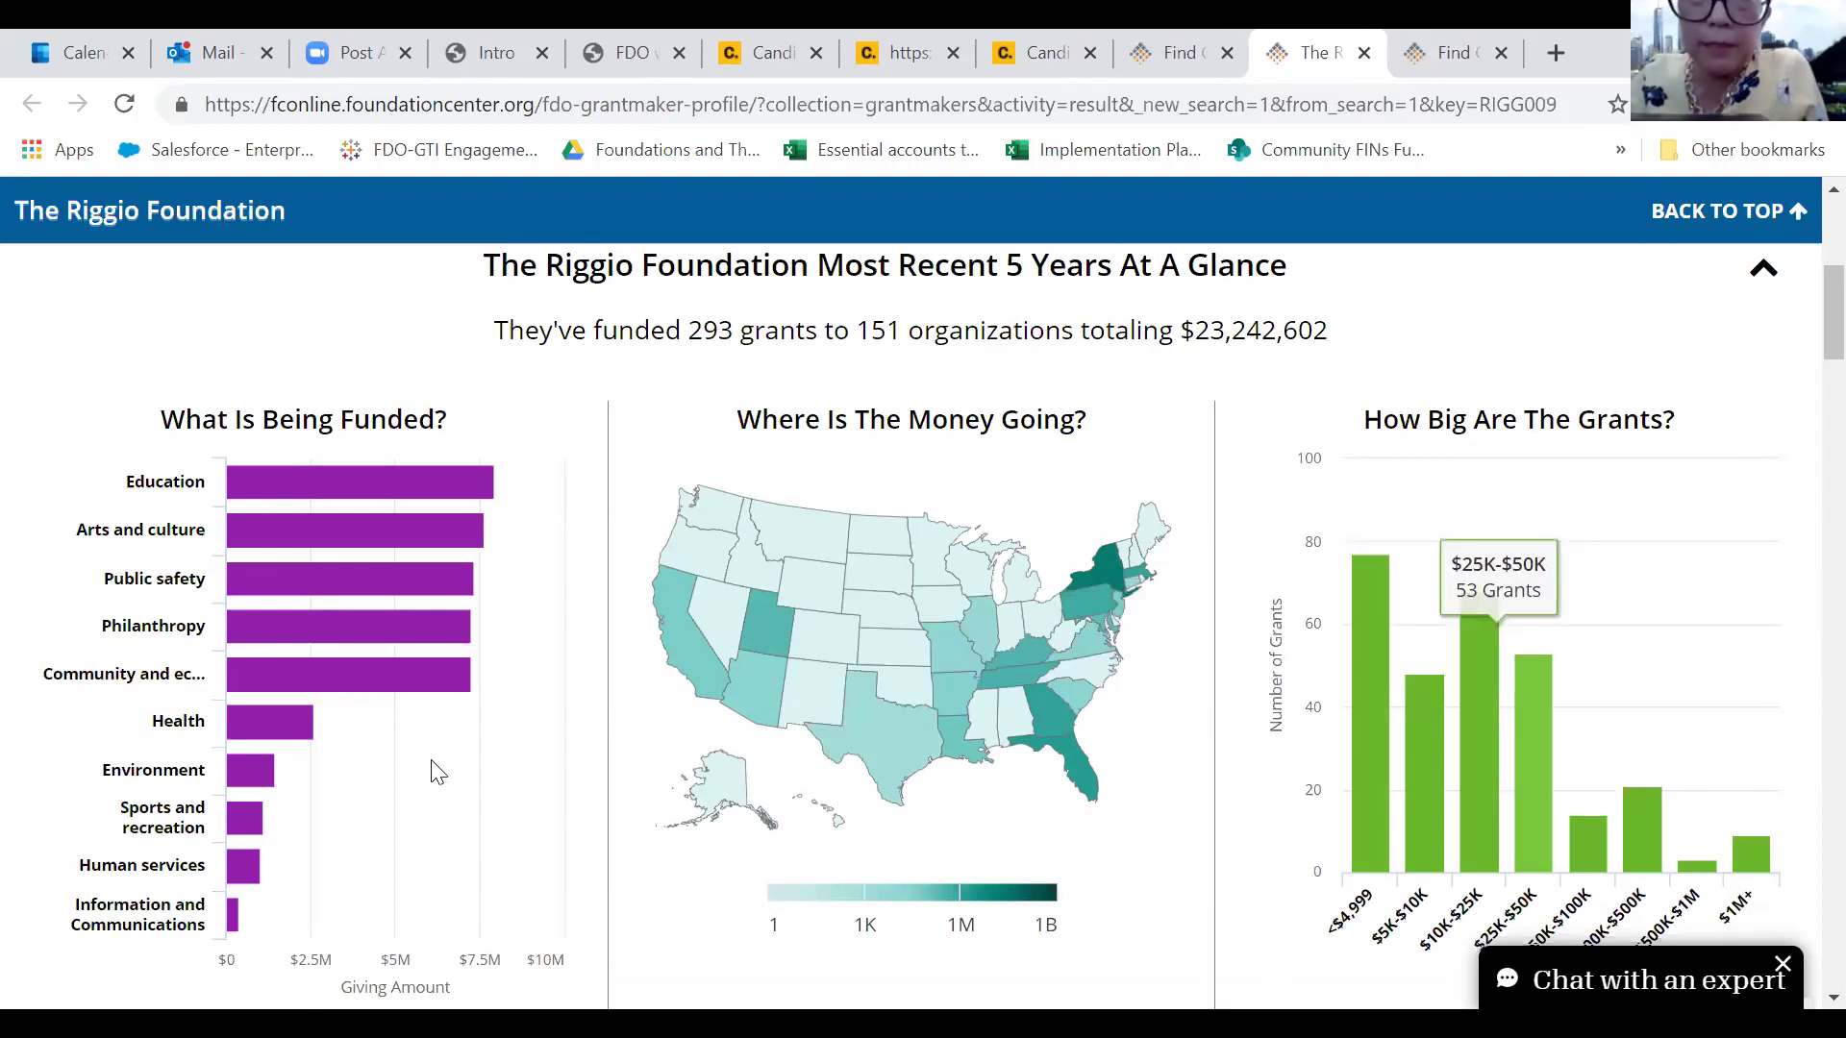
{"action": "scroll", "coordinate": [432, 769], "scroll_direction": "down", "scroll_amount": 1}
{"action": "scroll", "coordinate": [12, 385], "scroll_direction": "down", "scroll_amount": 7}
Read The Riggio Foundation's purpose and expanded background, and its Applications/RFPs section with giving limitations
{"action": "left_click", "coordinate": [47, 336]}
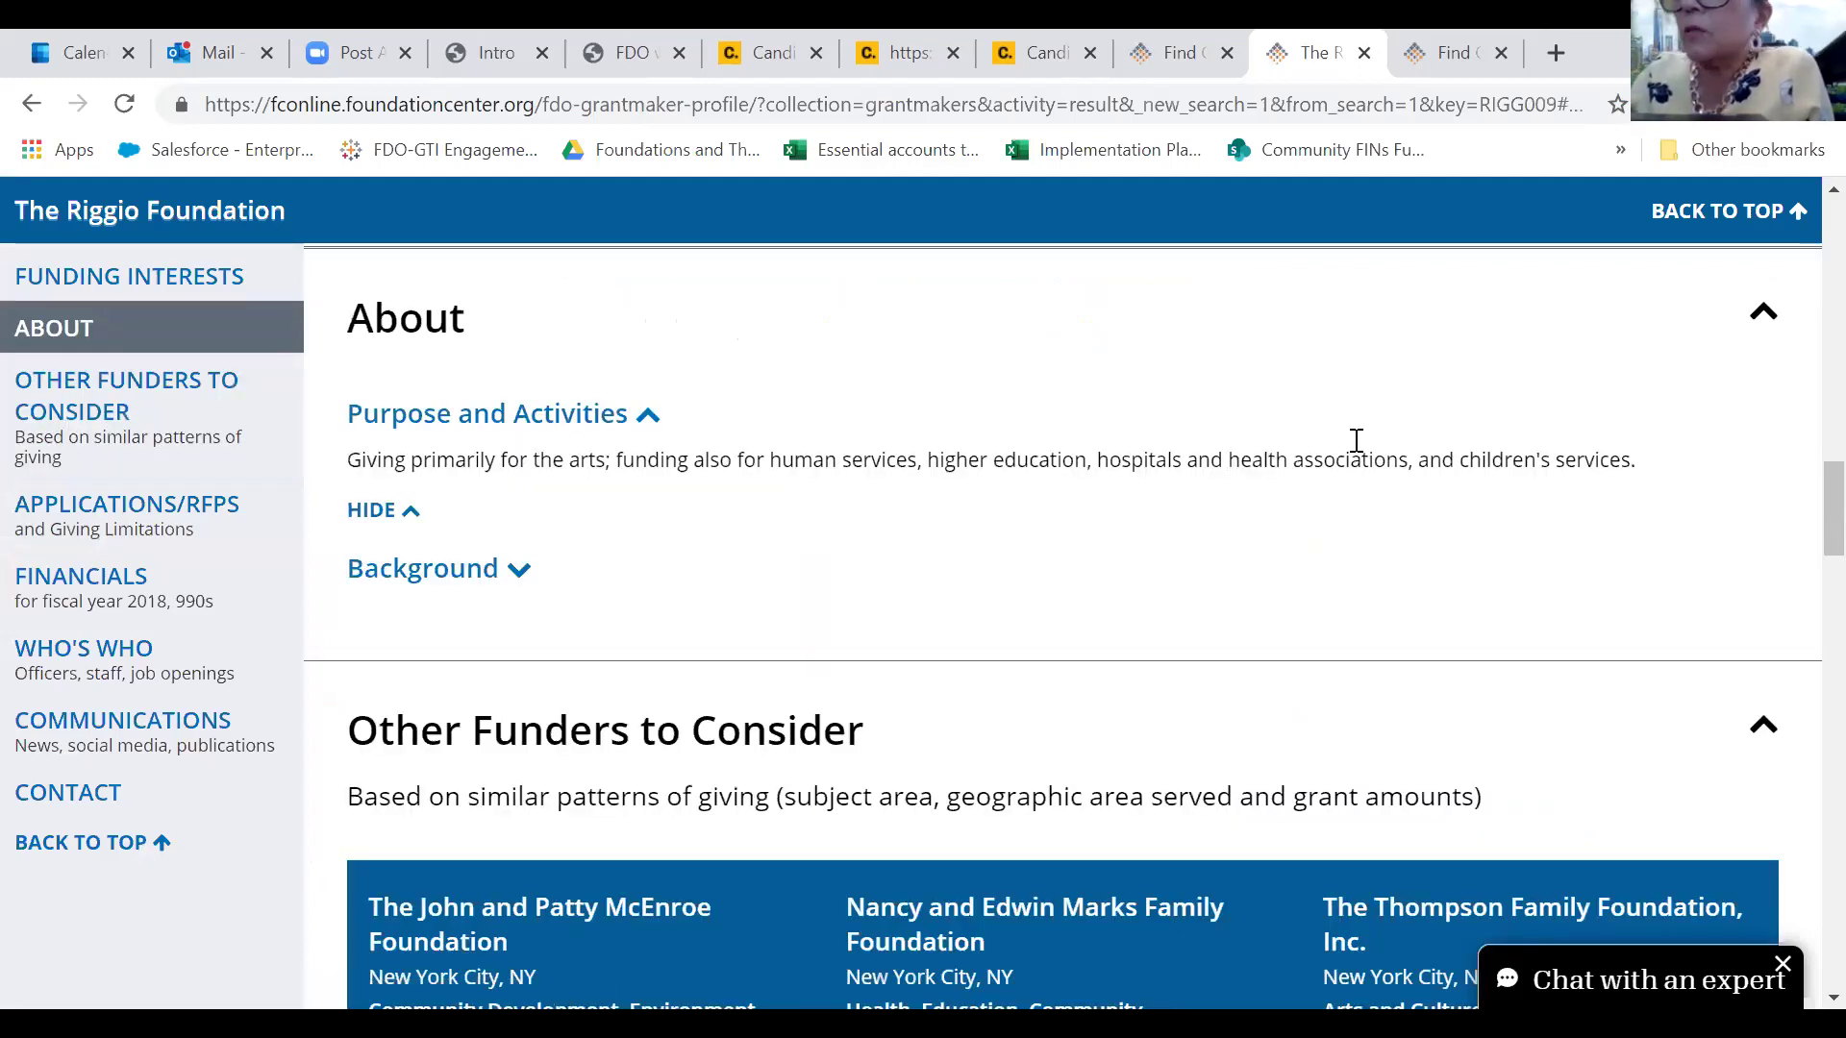
{"action": "left_click", "coordinate": [487, 577]}
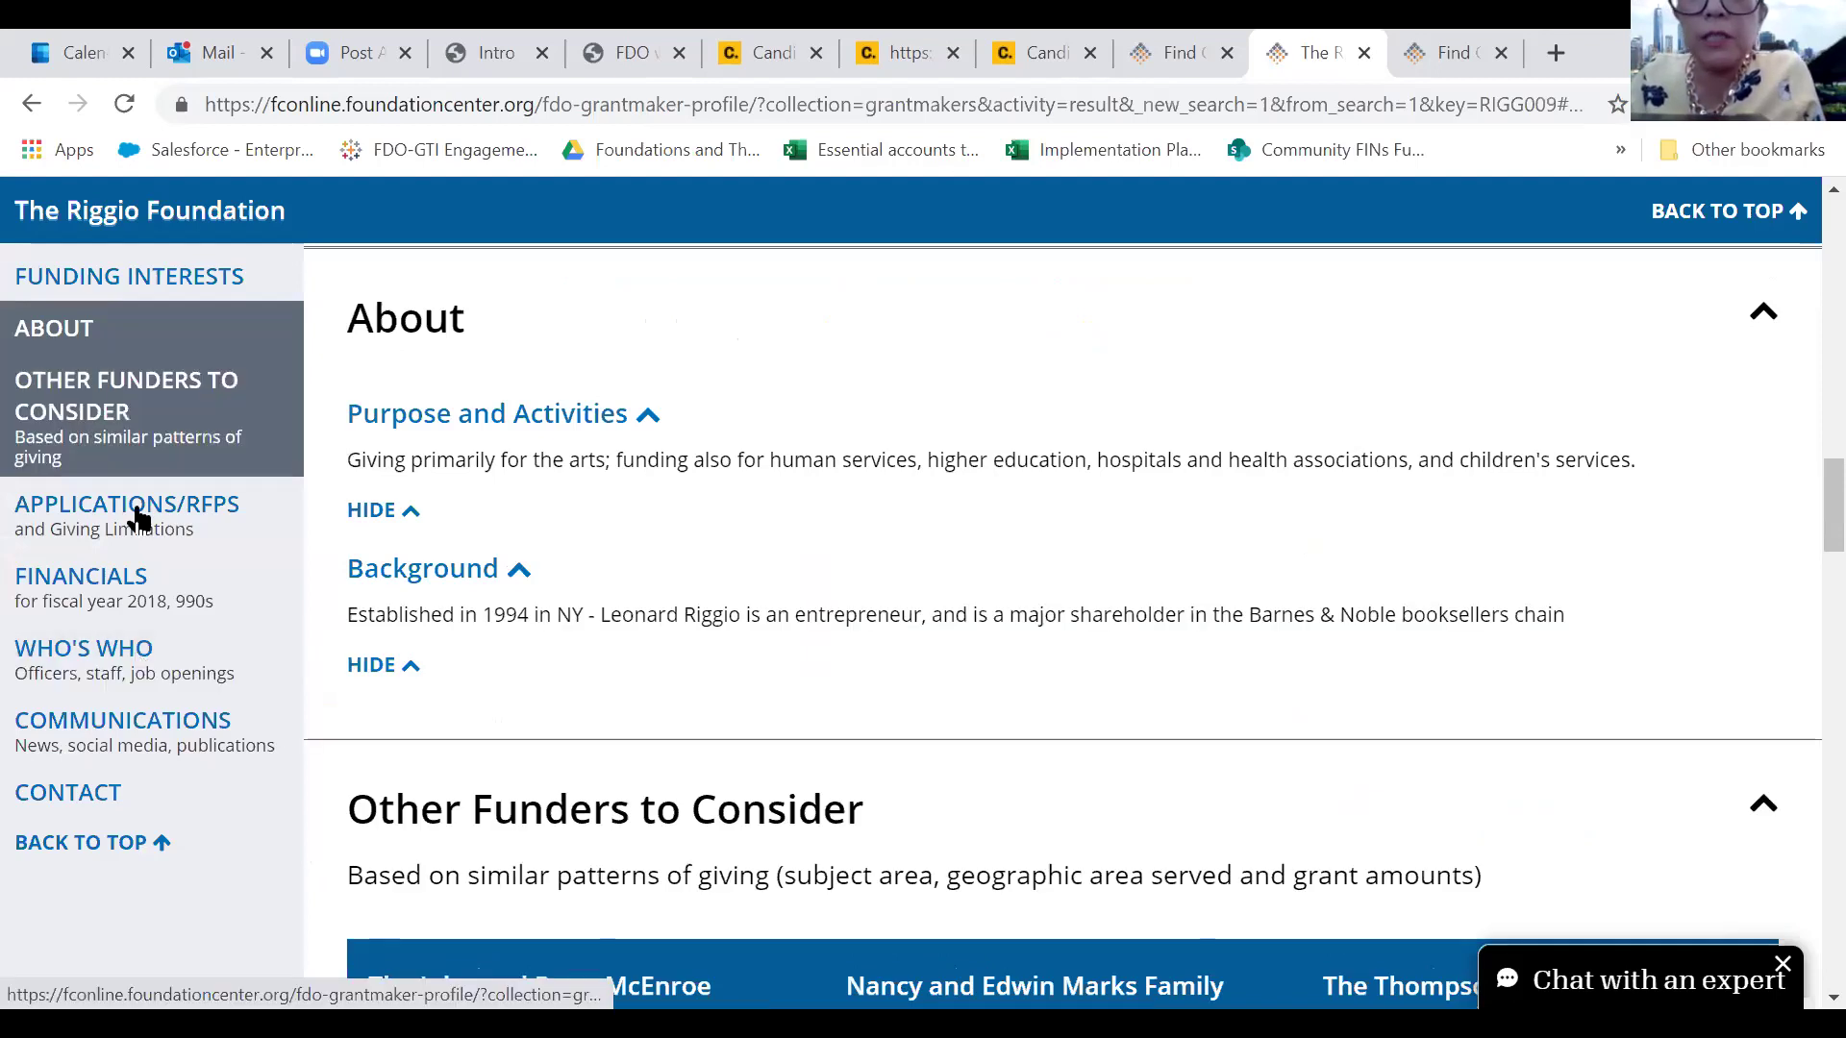
{"action": "scroll", "coordinate": [777, 383], "scroll_direction": "down", "scroll_amount": 10}
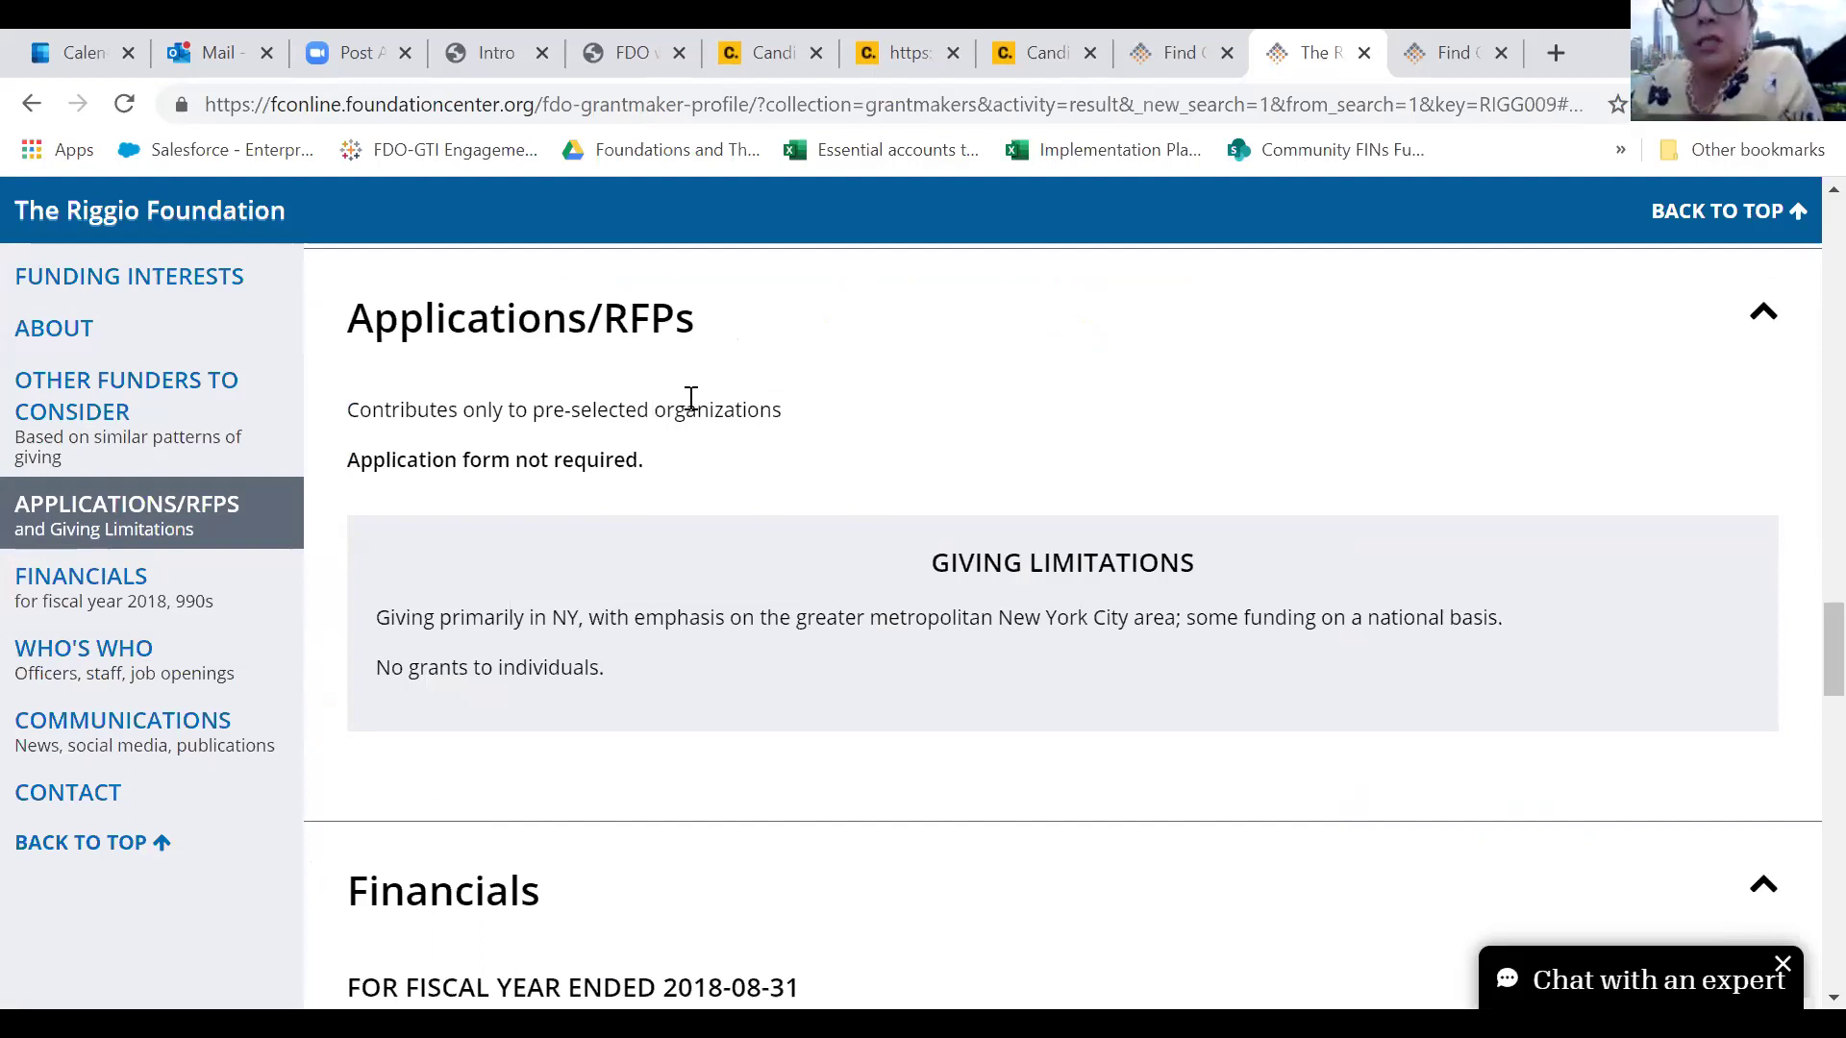
Open The Riggio Foundation's Who's Who section and expand the staff and donors lists
{"action": "left_click", "coordinate": [118, 678]}
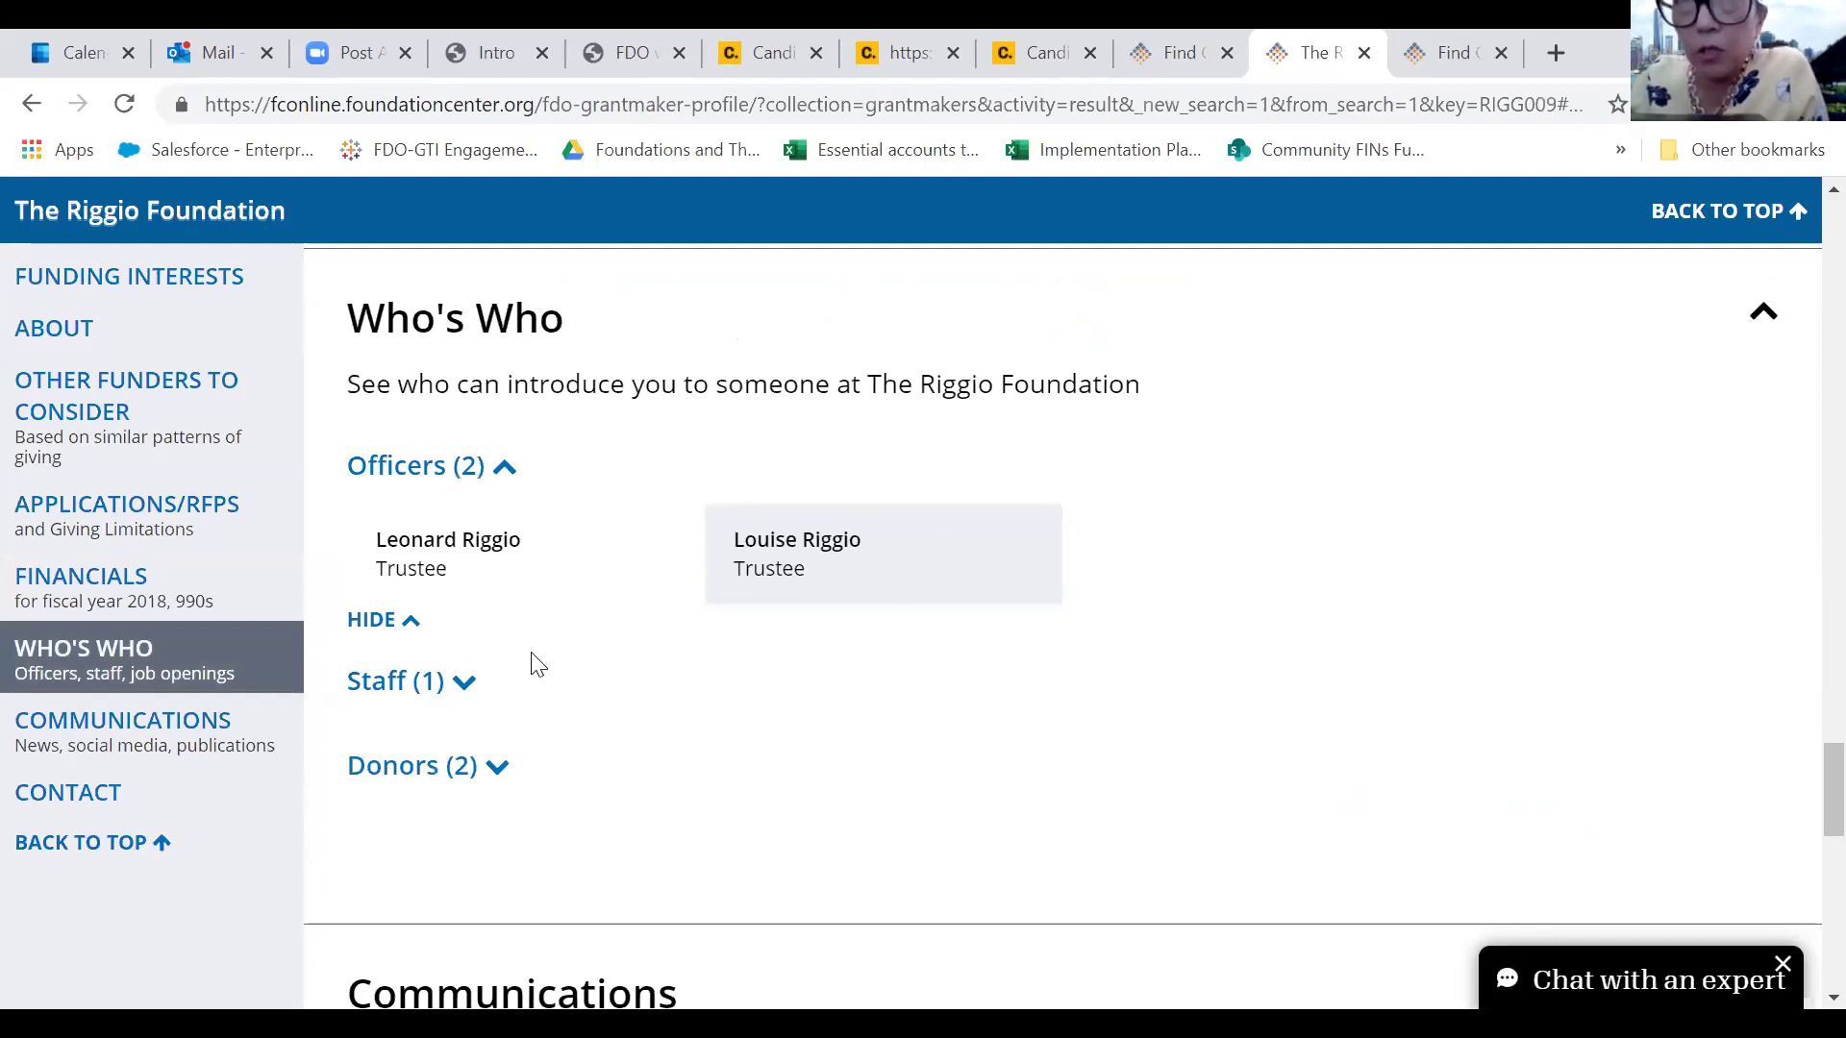
{"action": "left_click", "coordinate": [500, 697]}
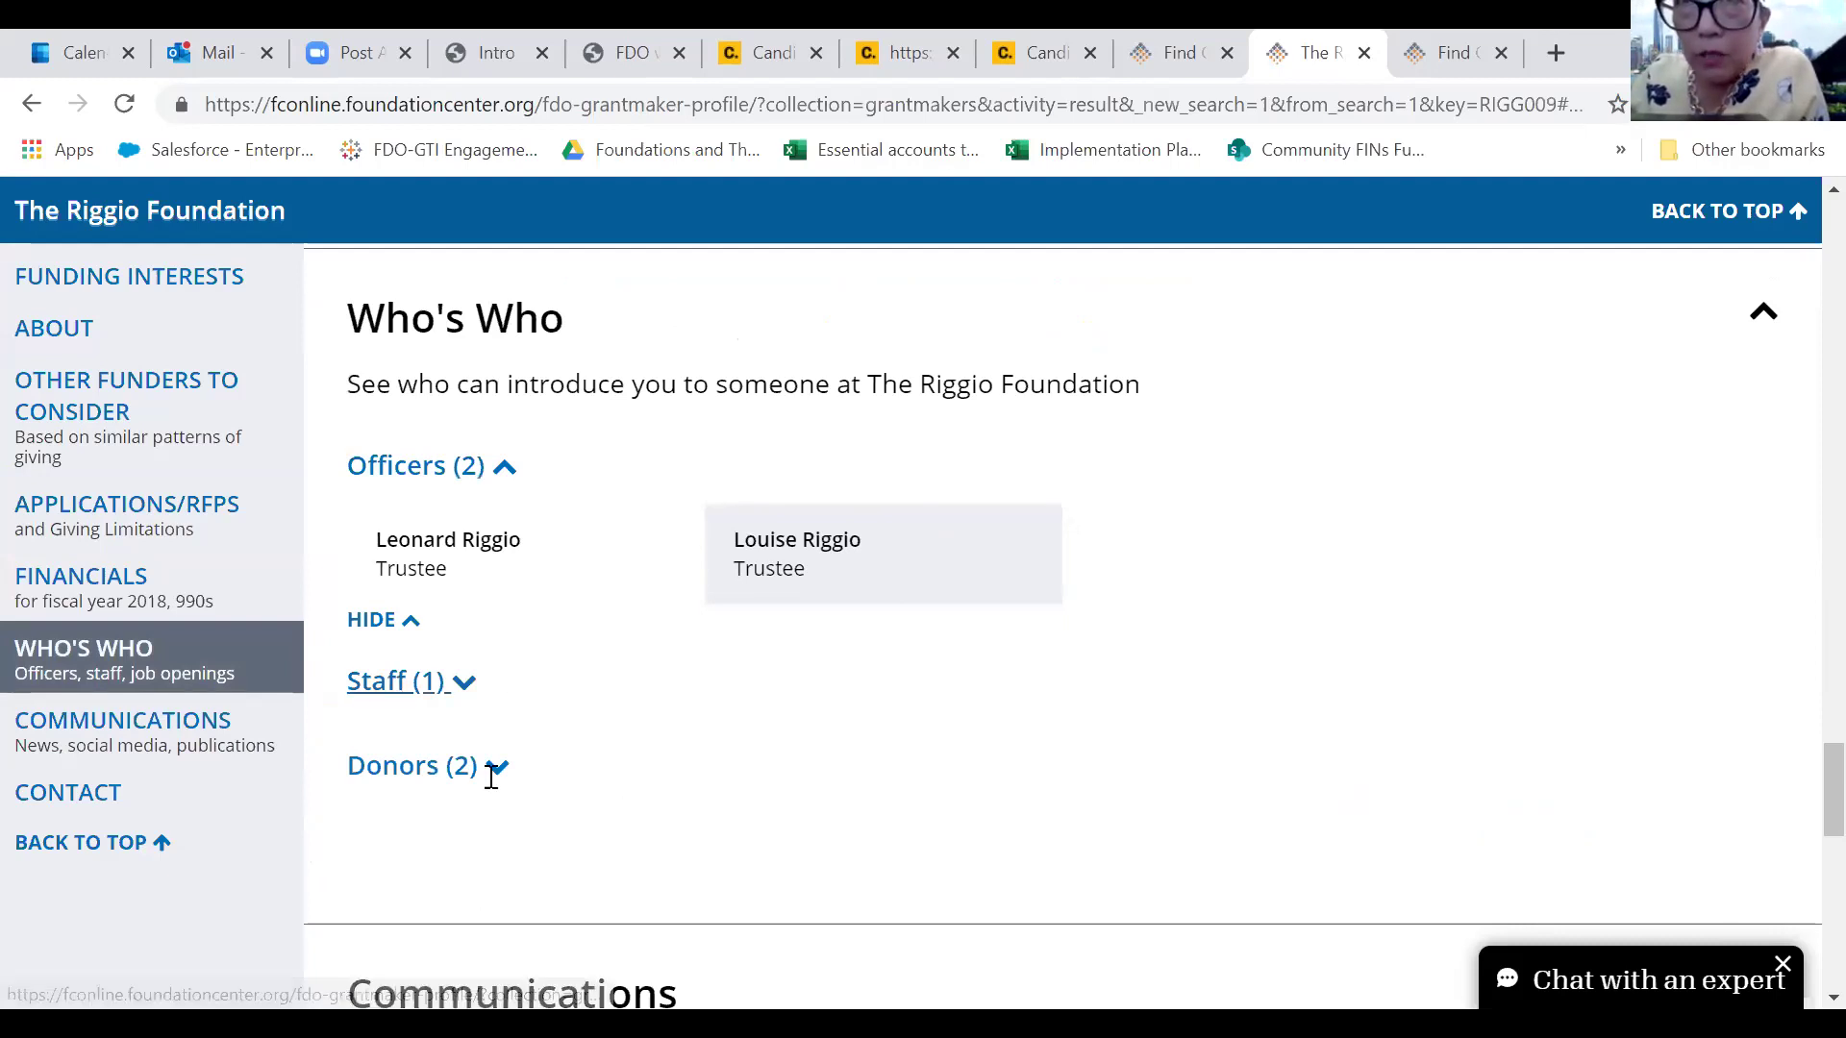
{"action": "left_click", "coordinate": [427, 904]}
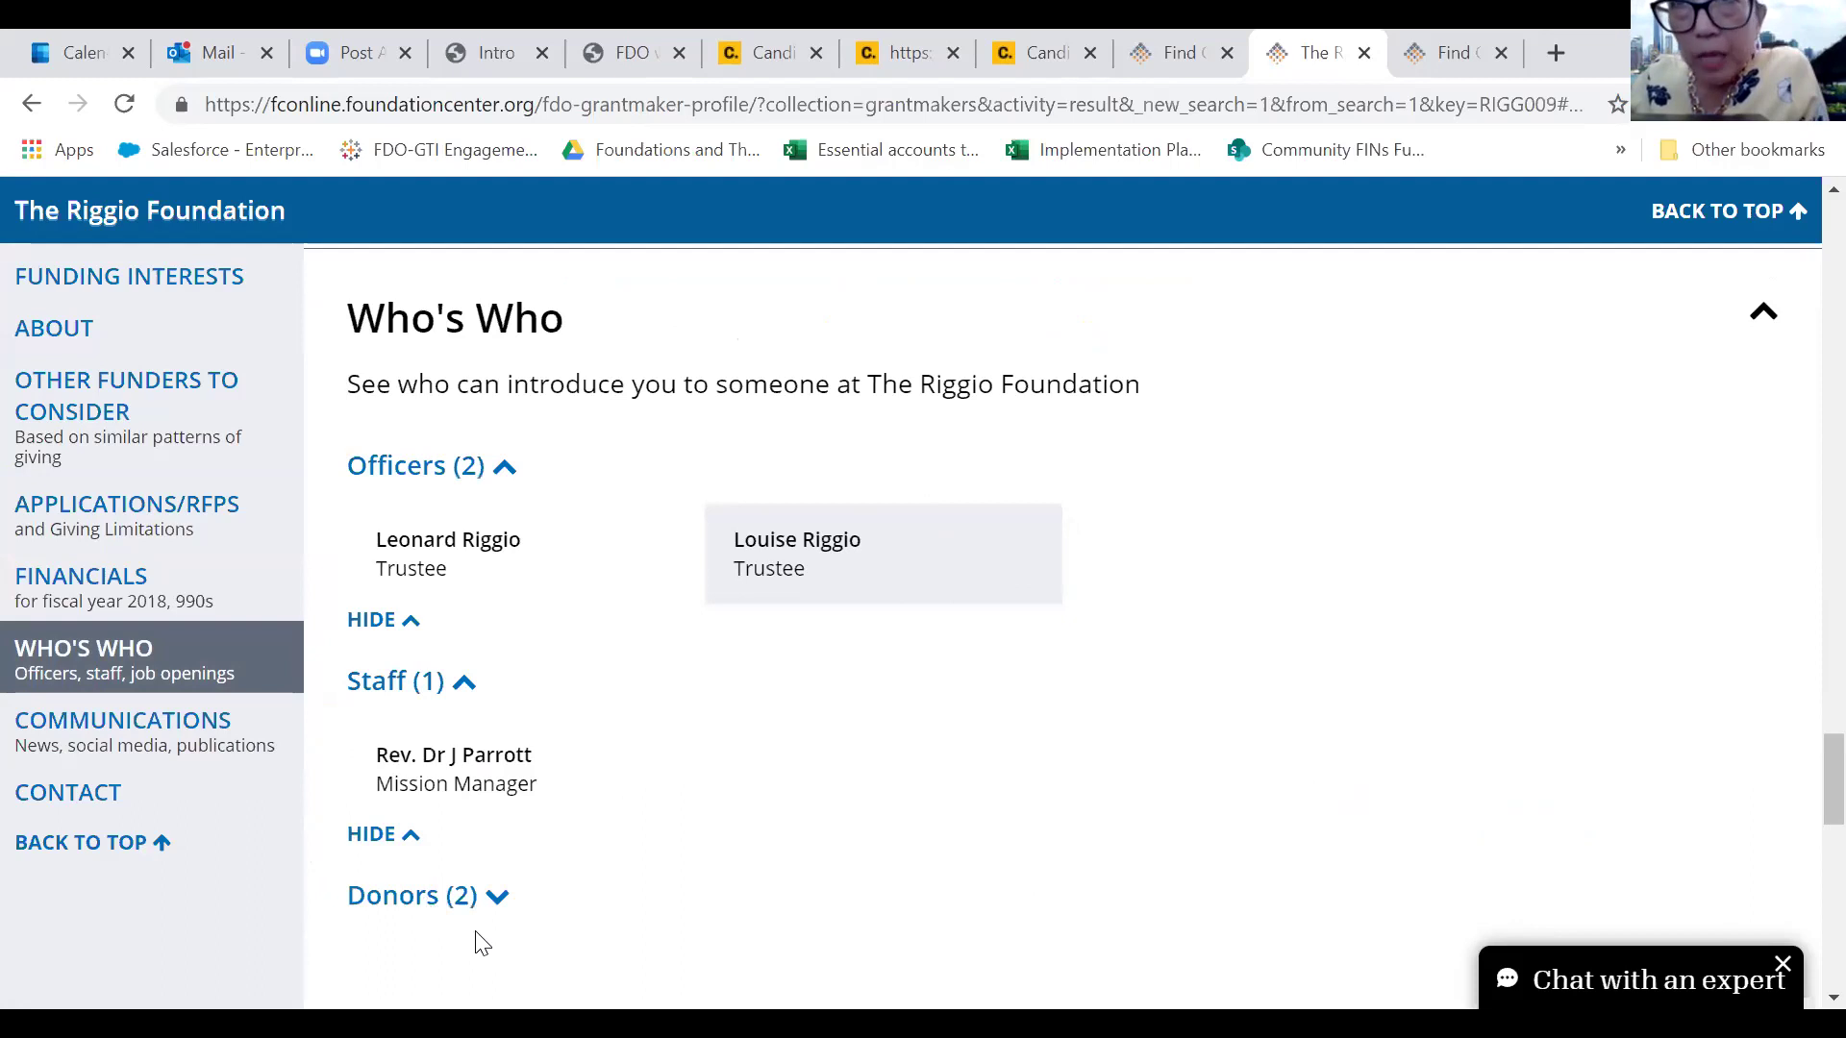
{"action": "scroll", "coordinate": [844, 933], "scroll_direction": "down", "scroll_amount": 1}
Review The Riggio Foundation's Communications news and its contact information
{"action": "left_click", "coordinate": [139, 740]}
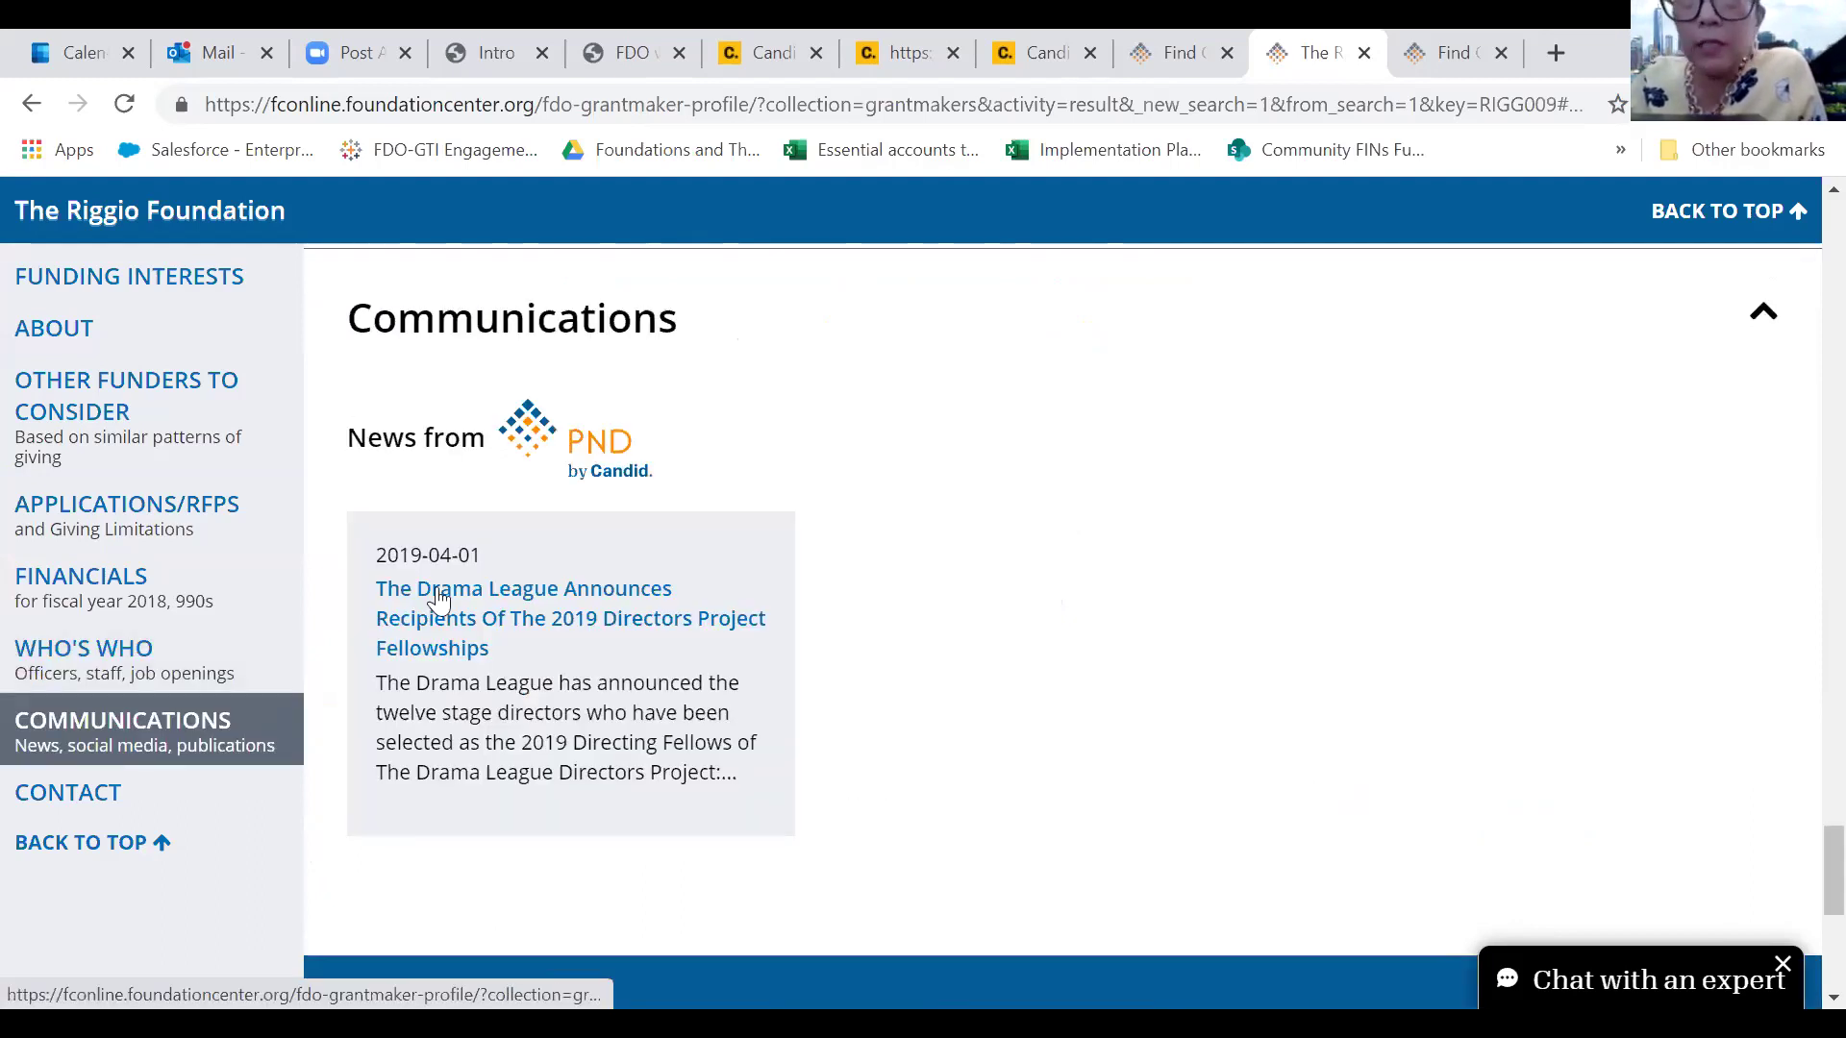
{"action": "left_click", "coordinate": [116, 793]}
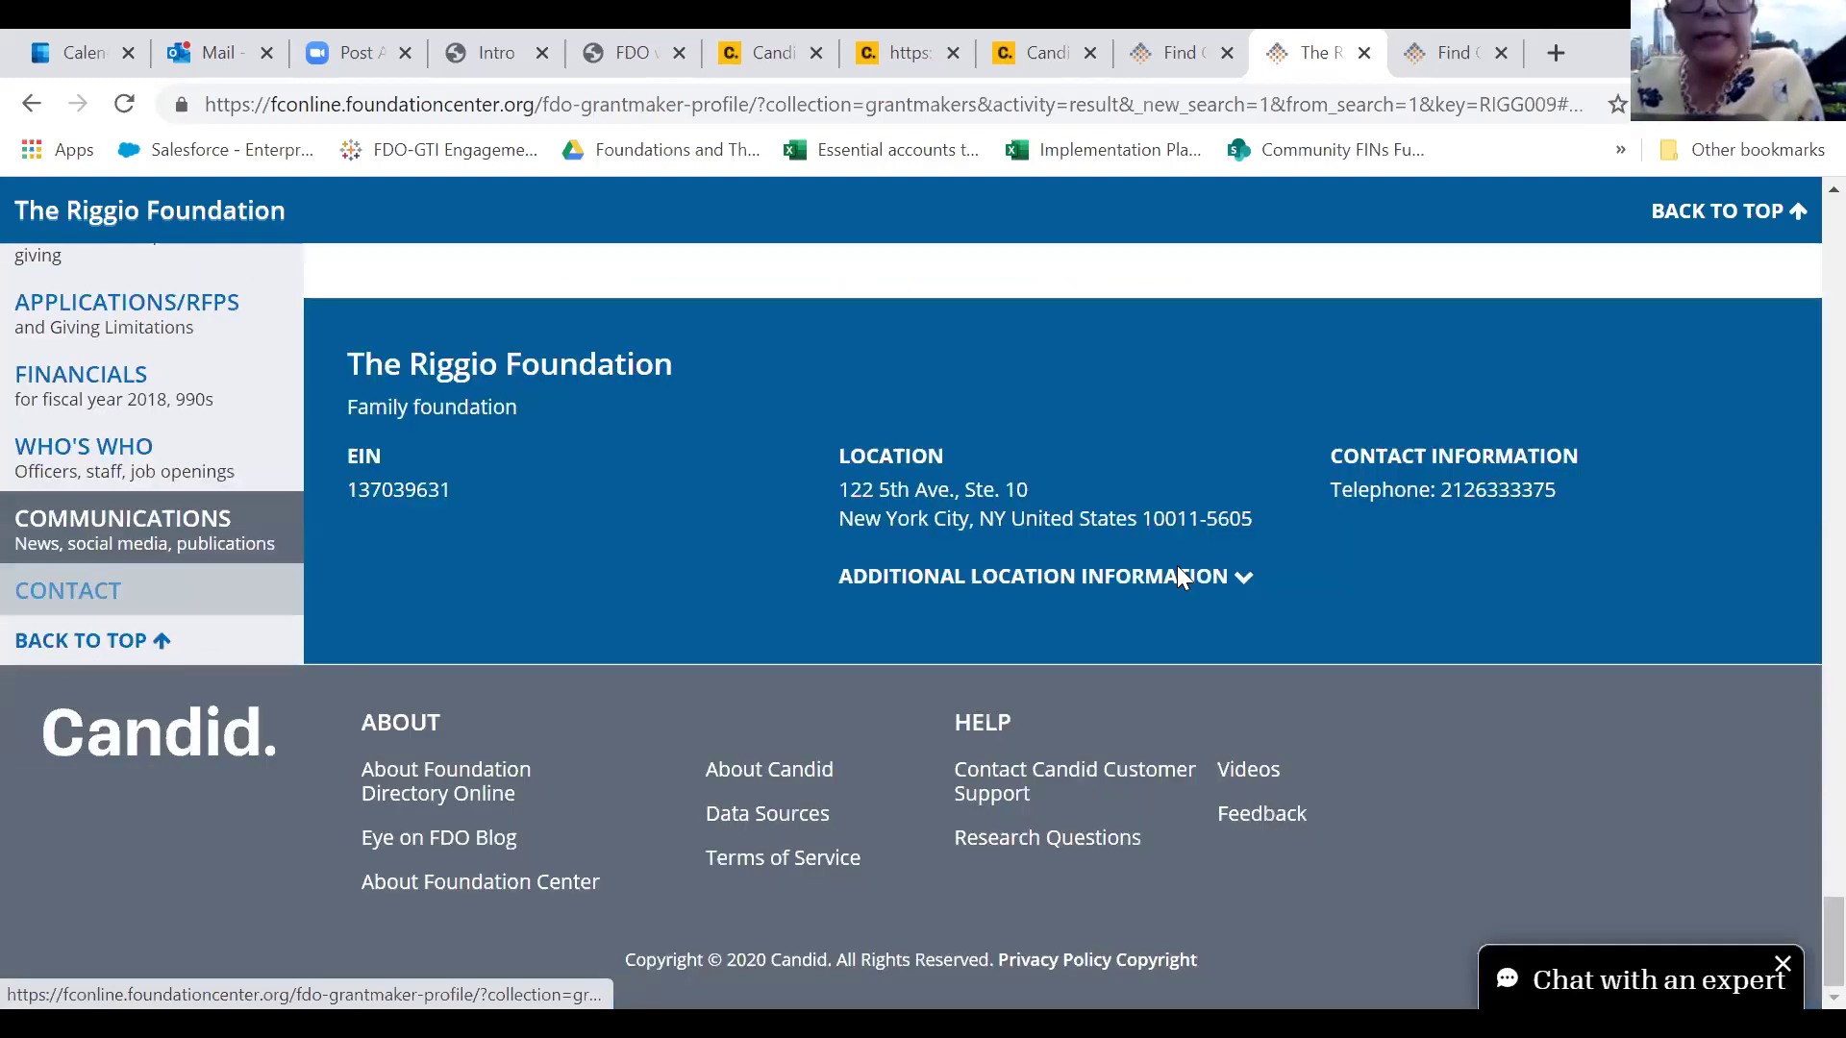
{"action": "left_click", "coordinate": [185, 507]}
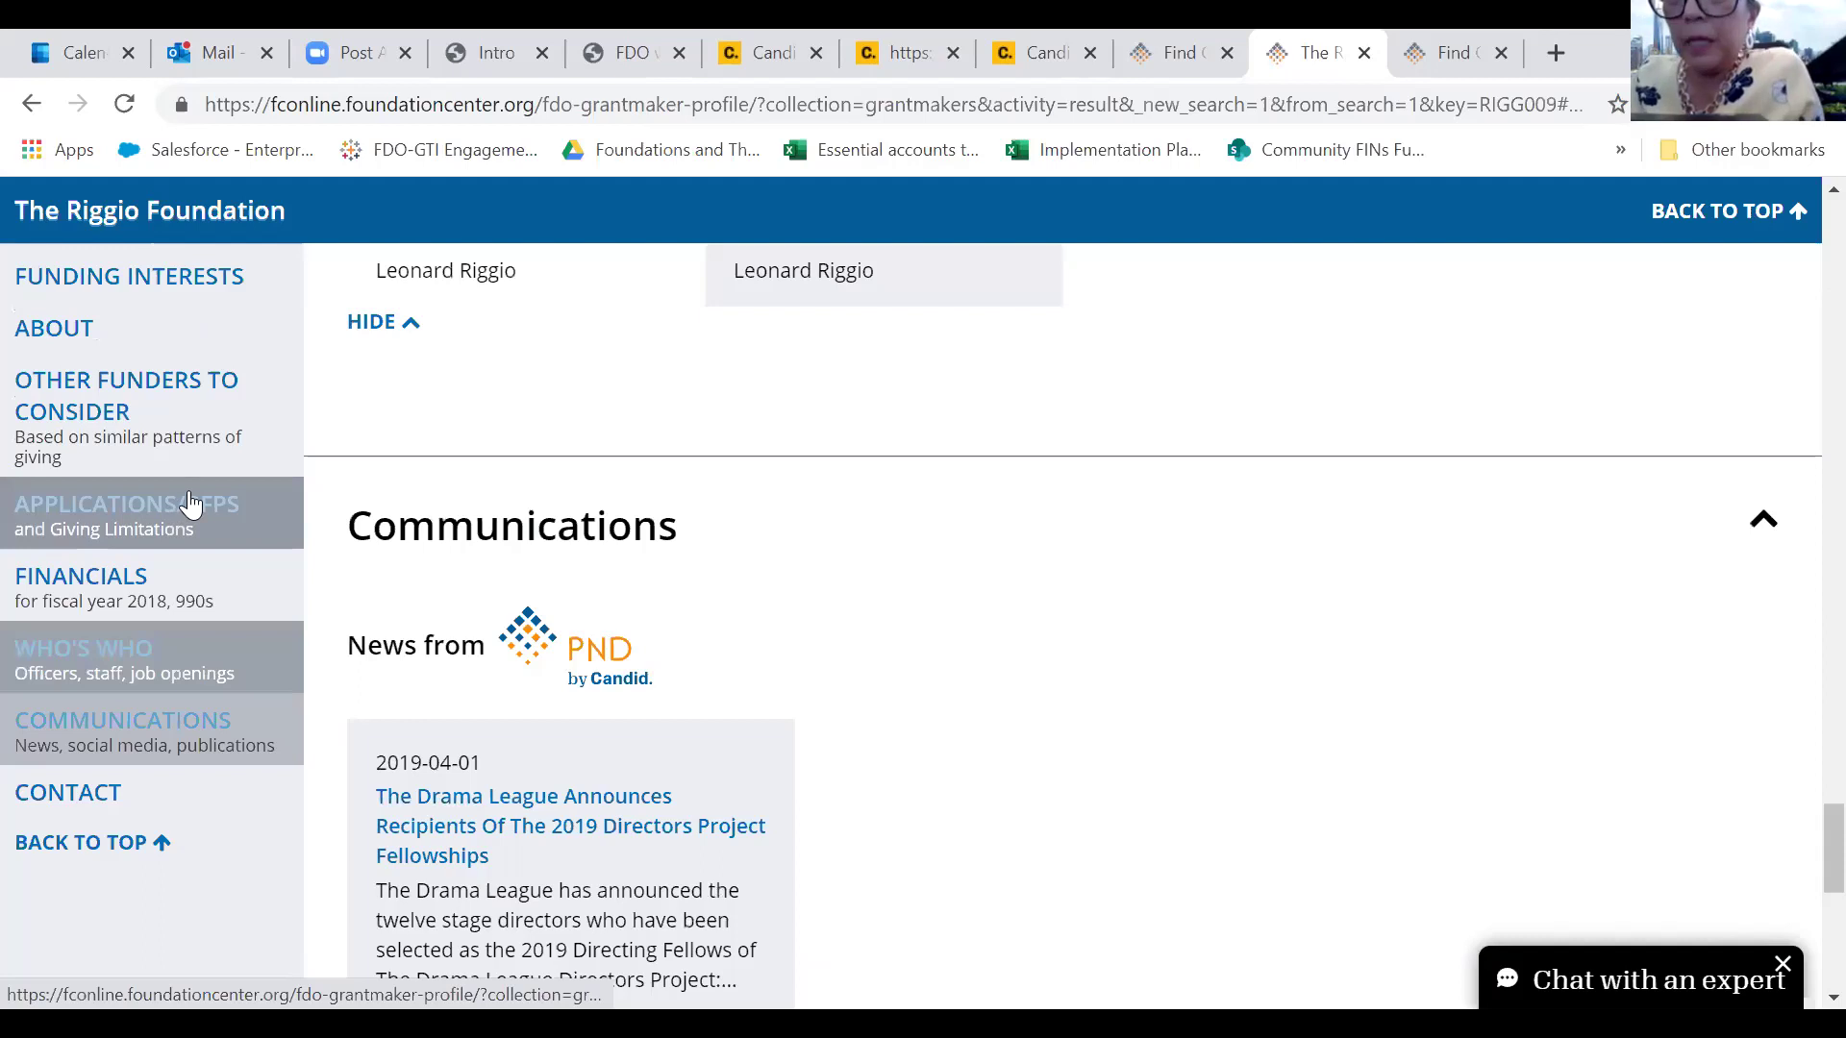
{"action": "left_click", "coordinate": [190, 502]}
{"action": "scroll", "coordinate": [190, 505], "scroll_direction": "up", "scroll_amount": 20}
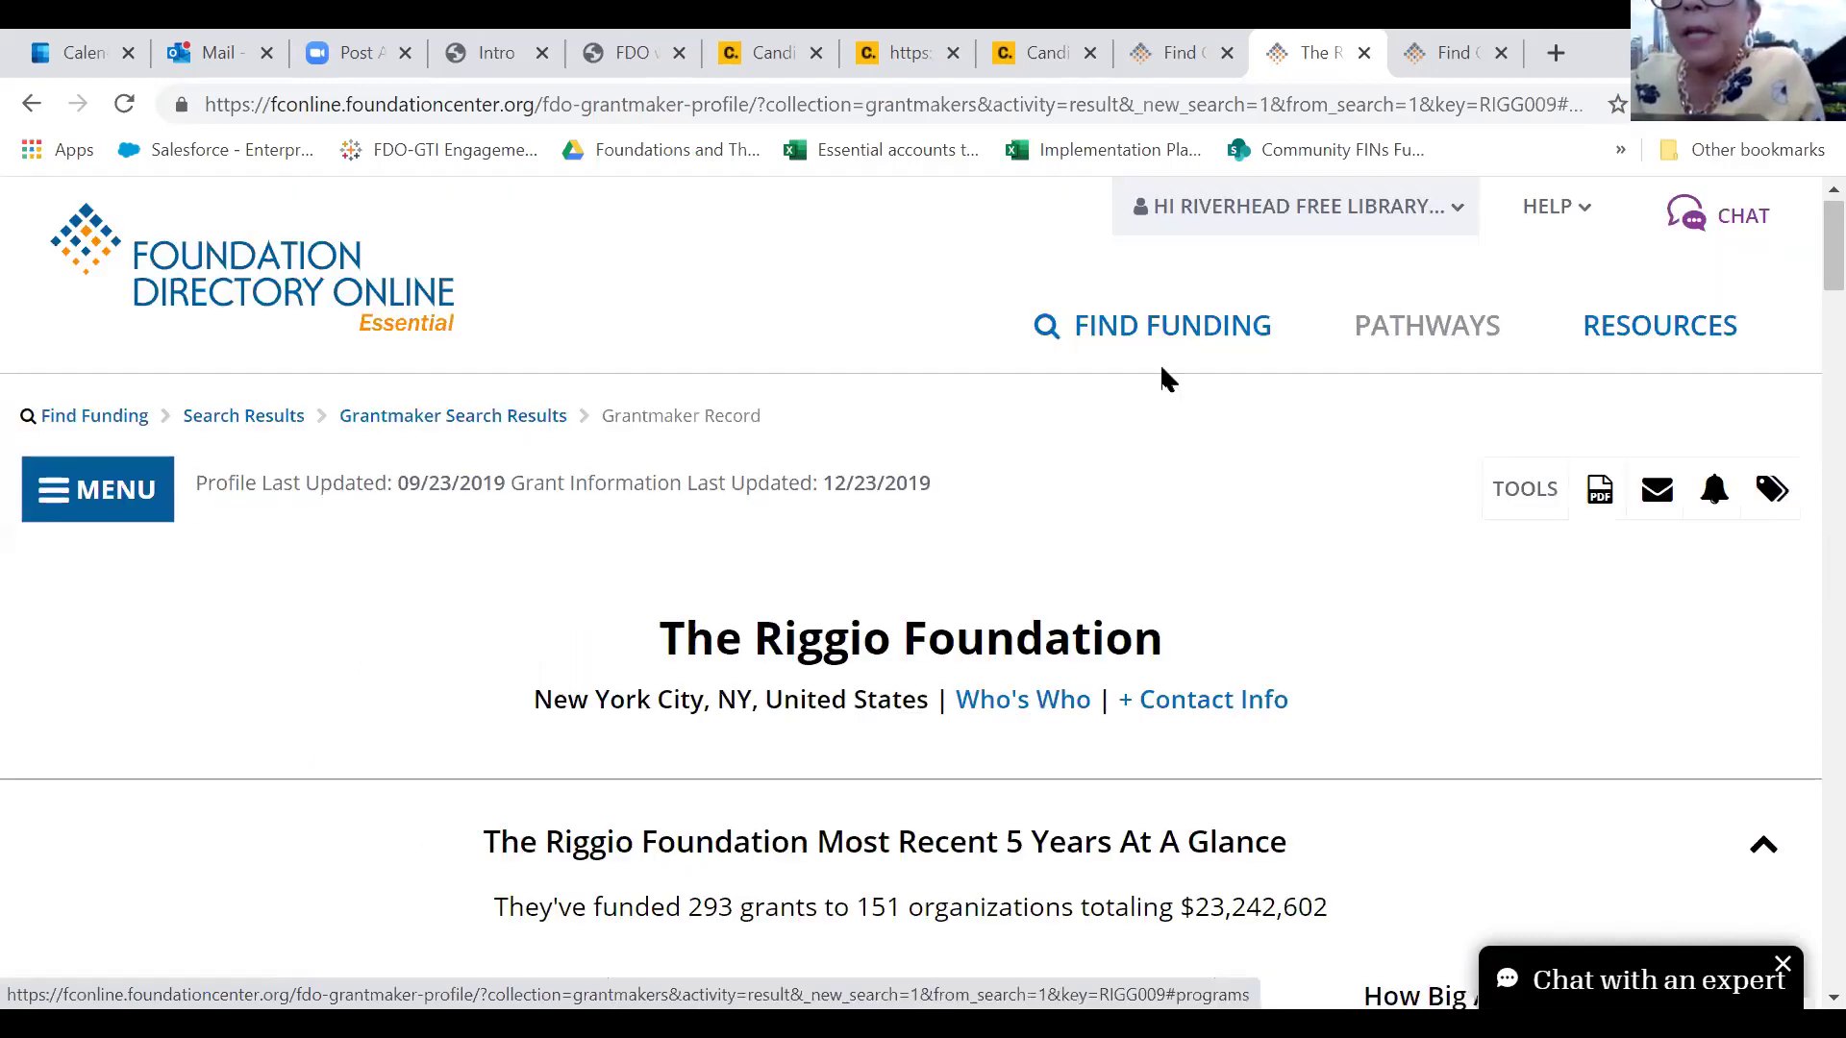
{"action": "left_click", "coordinate": [283, 420]}
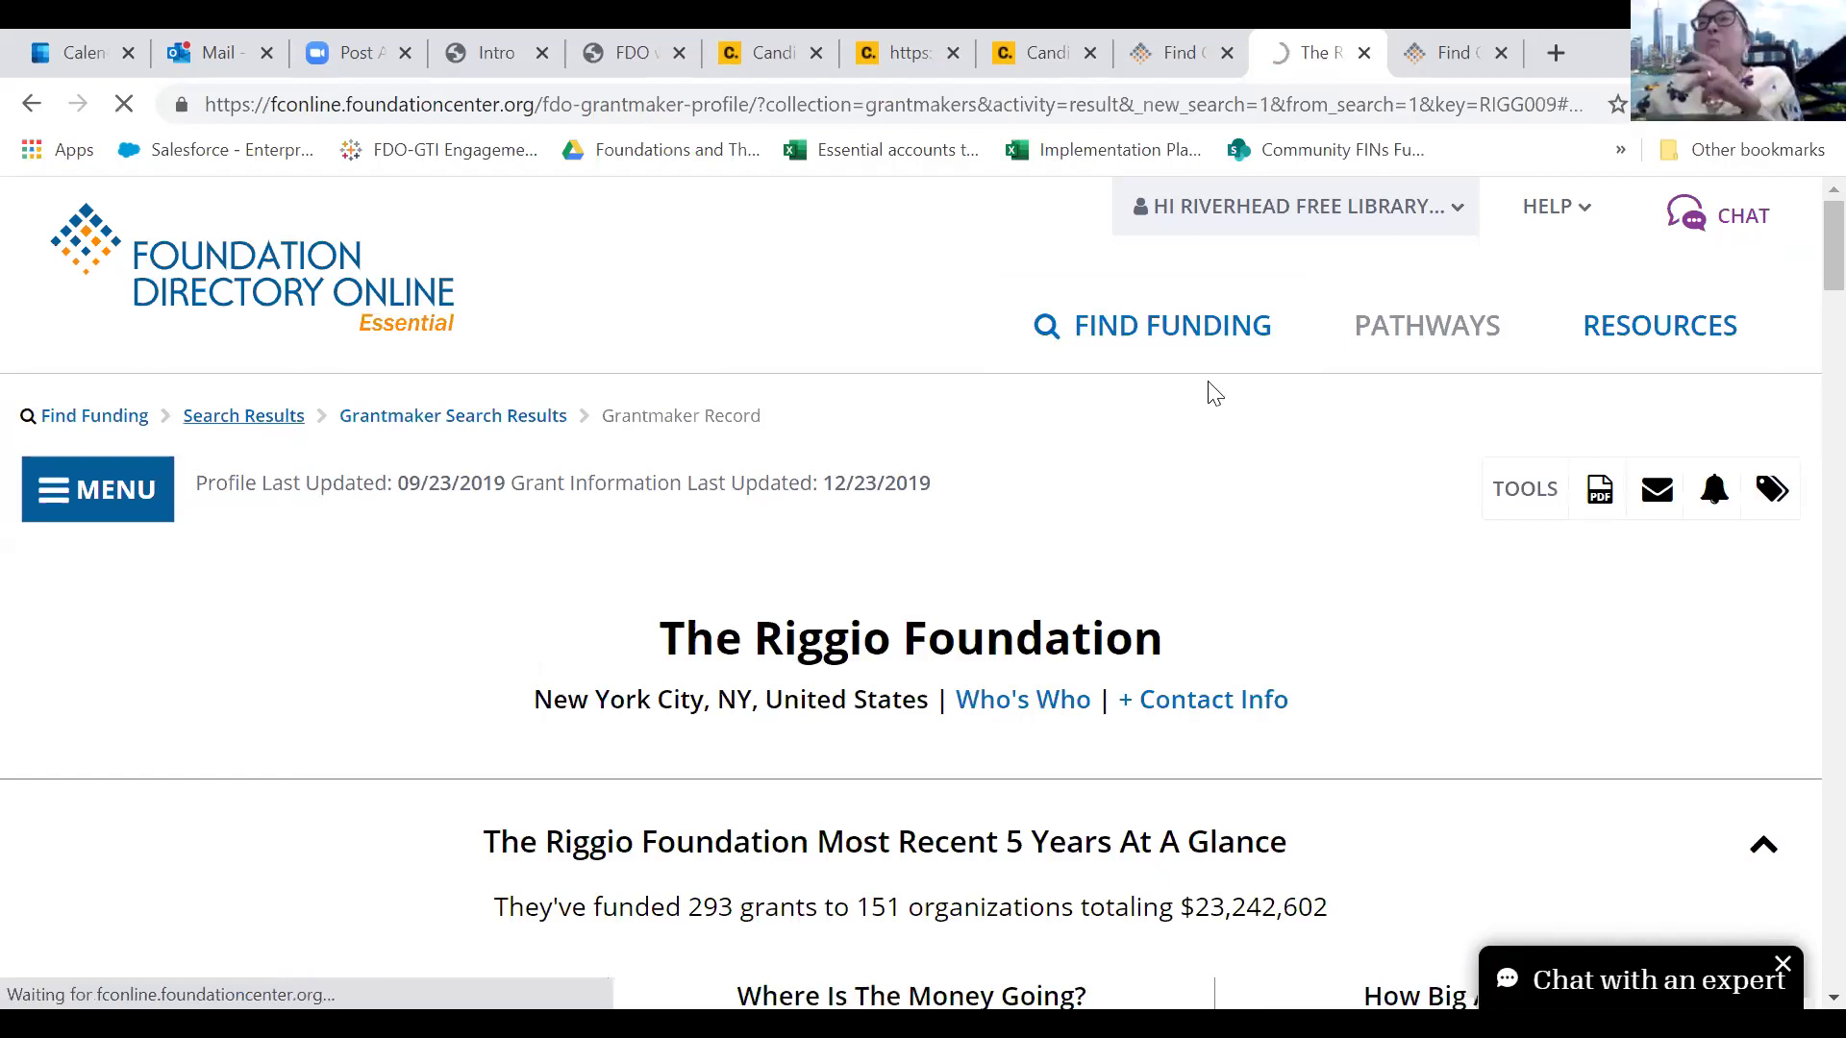
{"action": "left_click", "coordinate": [1163, 347]}
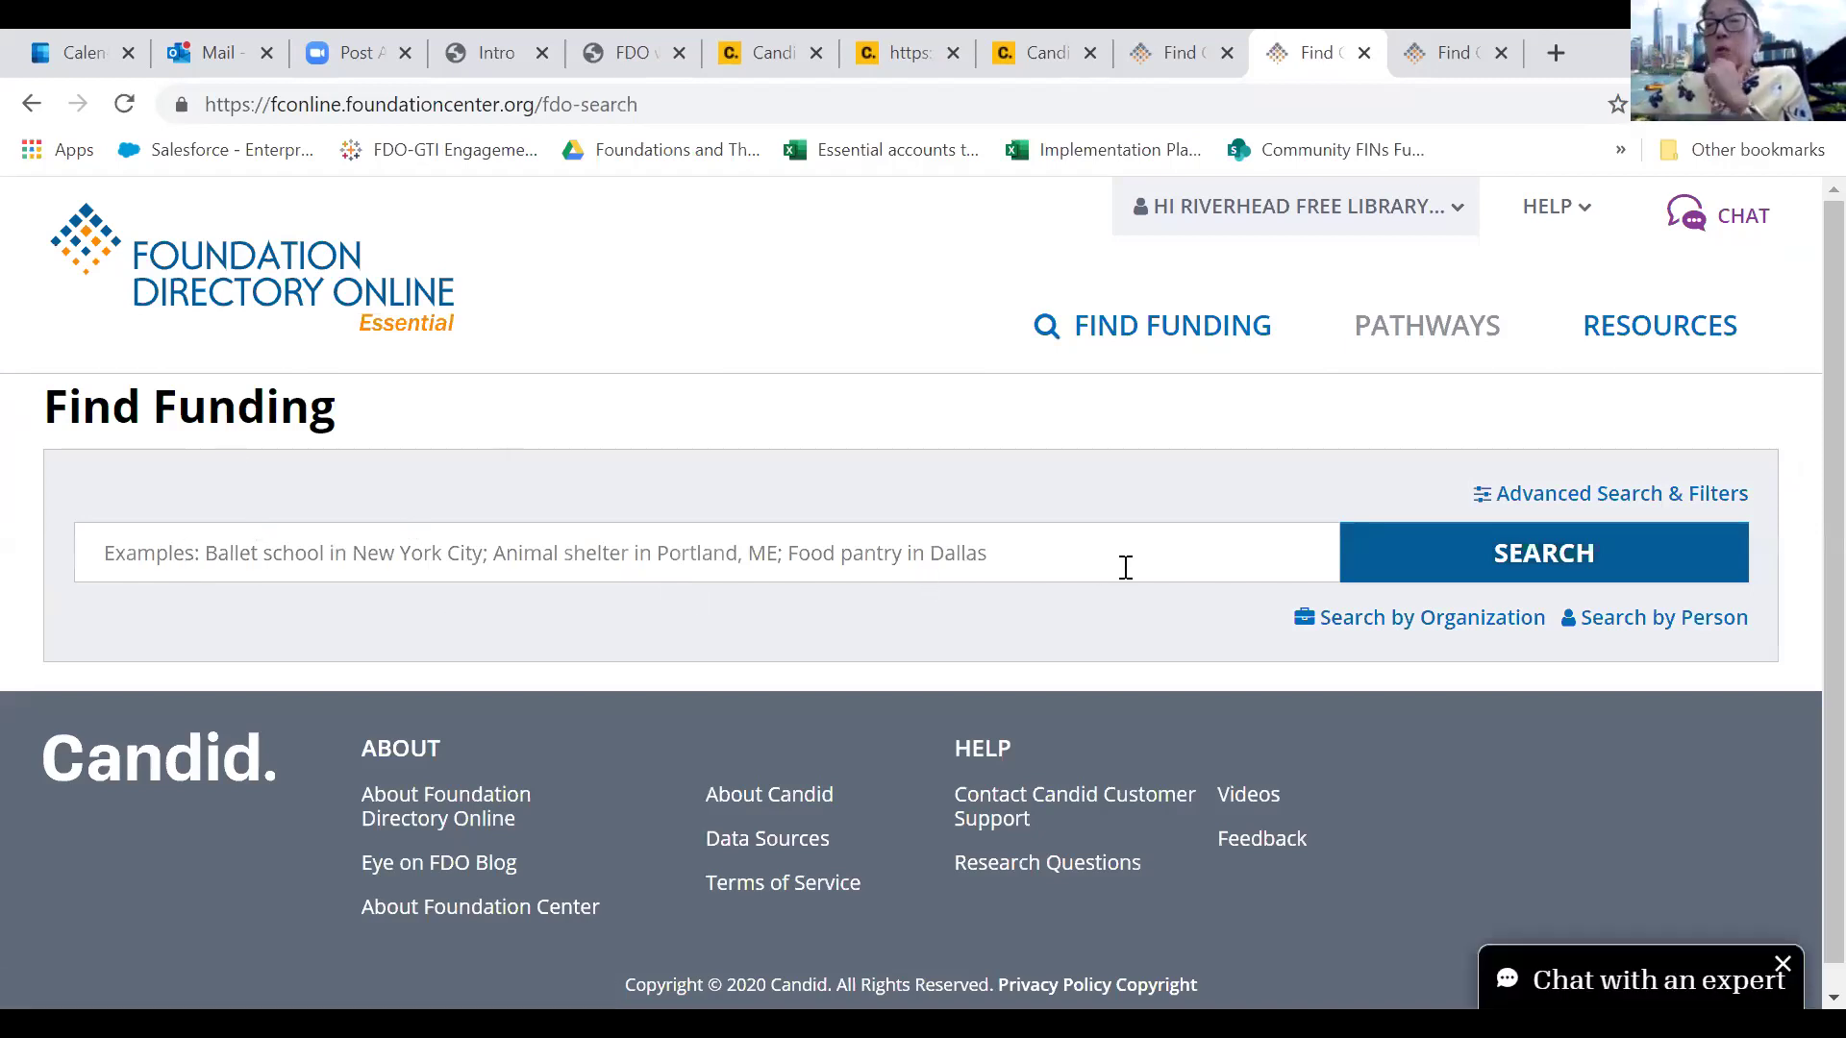
{"action": "left_click", "coordinate": [1095, 567]}
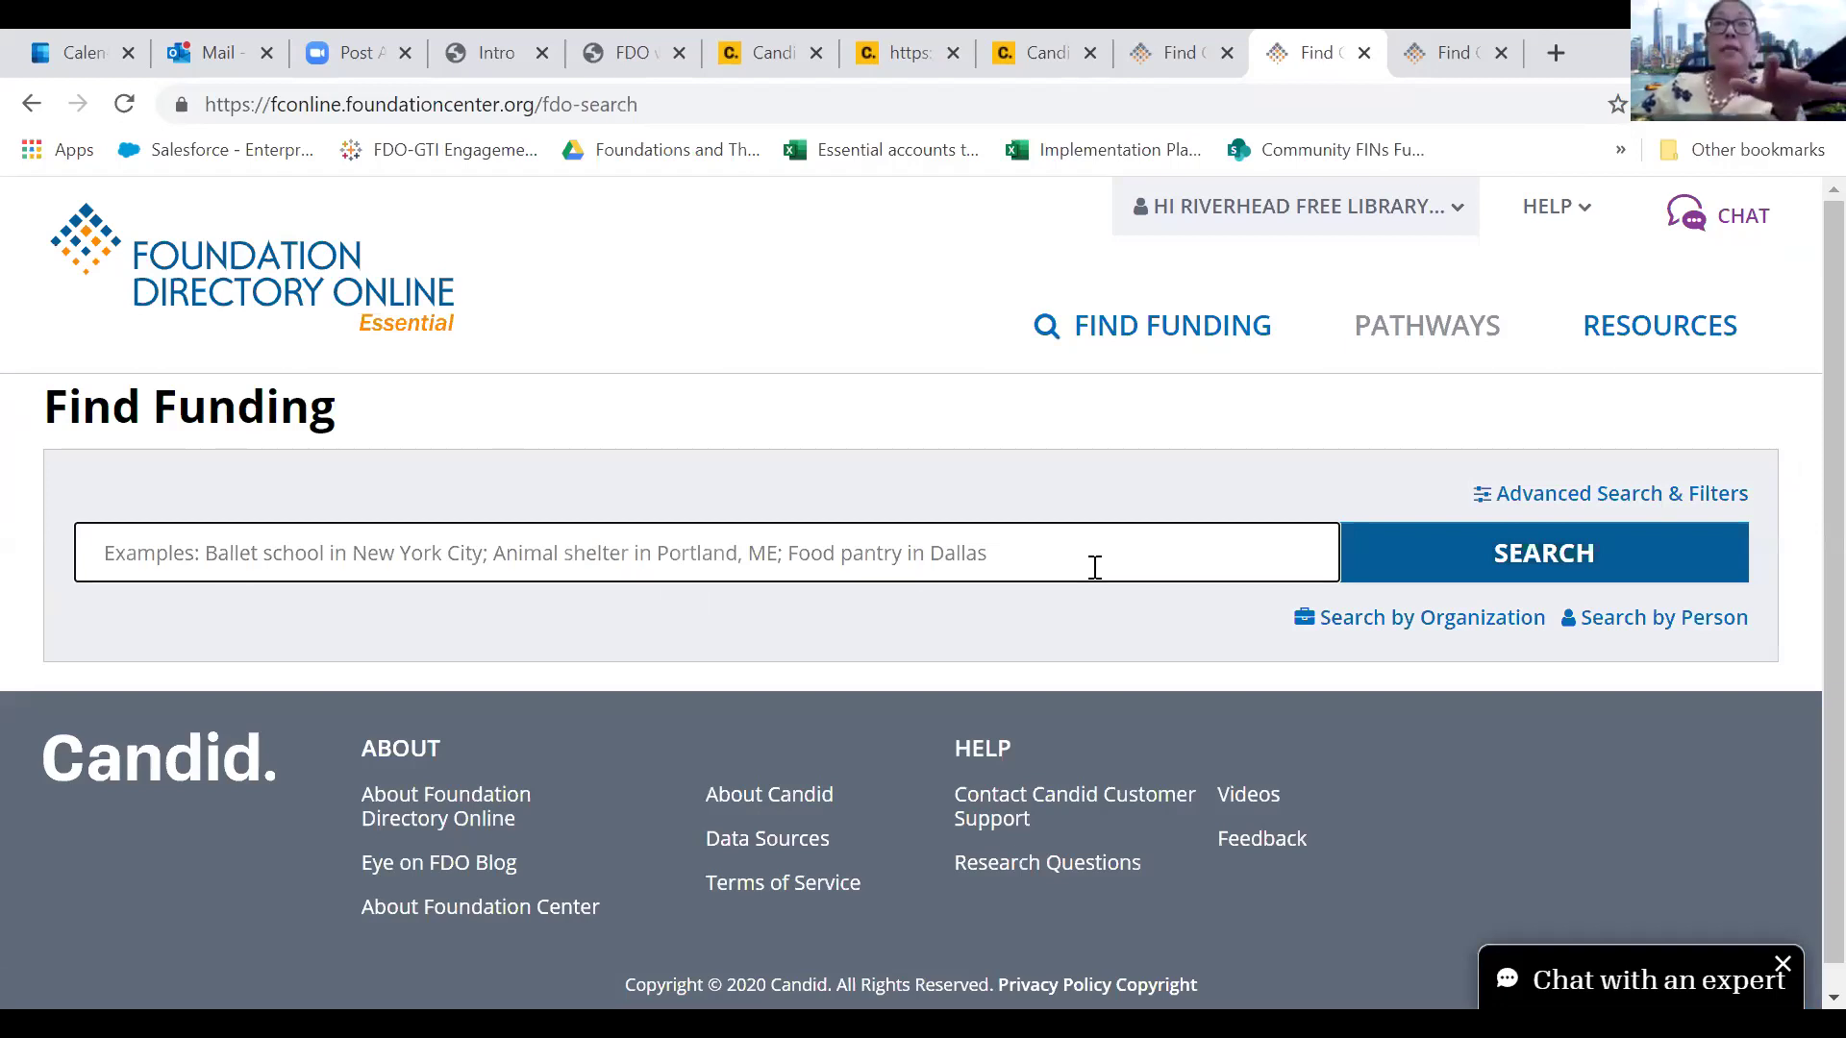